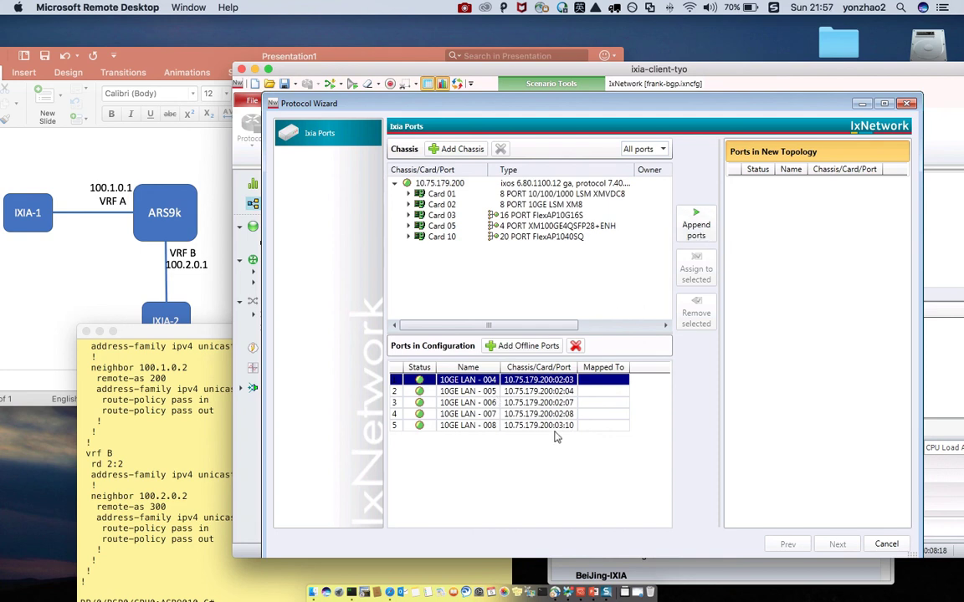
# - Create the first topology using port 10GE LAN - 004 with the NextGen BGP protocol
pyautogui.click(702, 226)
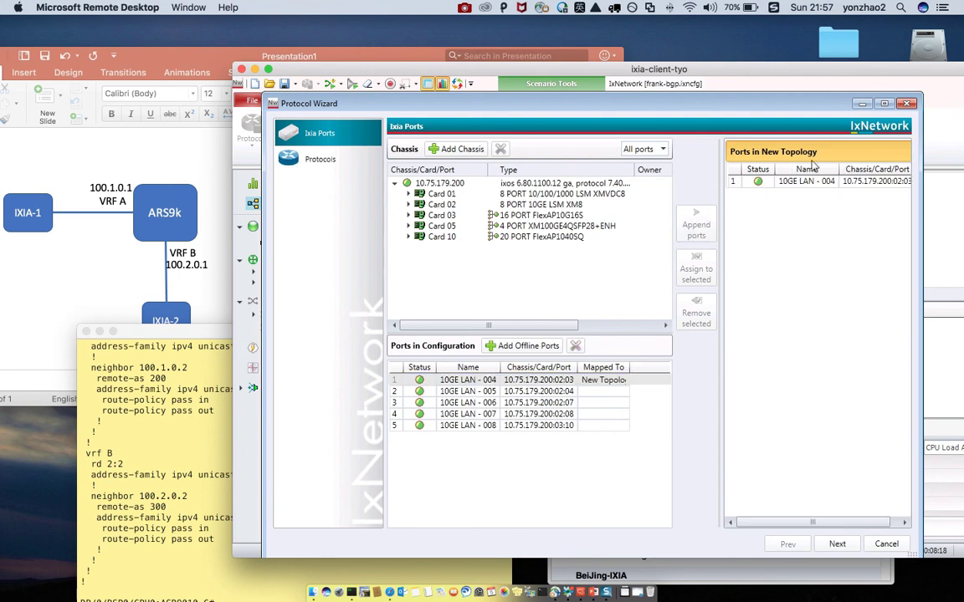
pyautogui.click(836, 543)
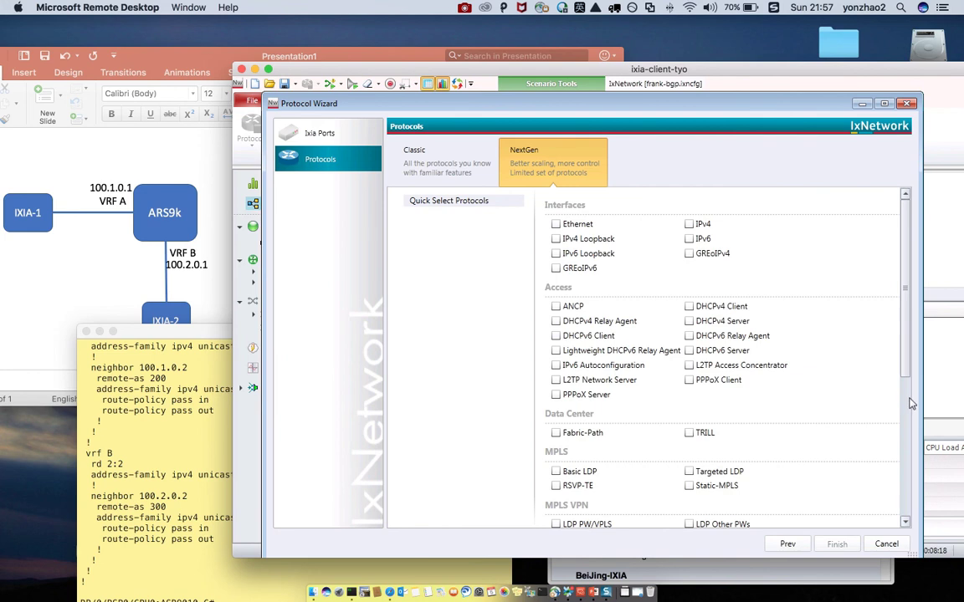
pyautogui.scroll(-5, 817, 446)
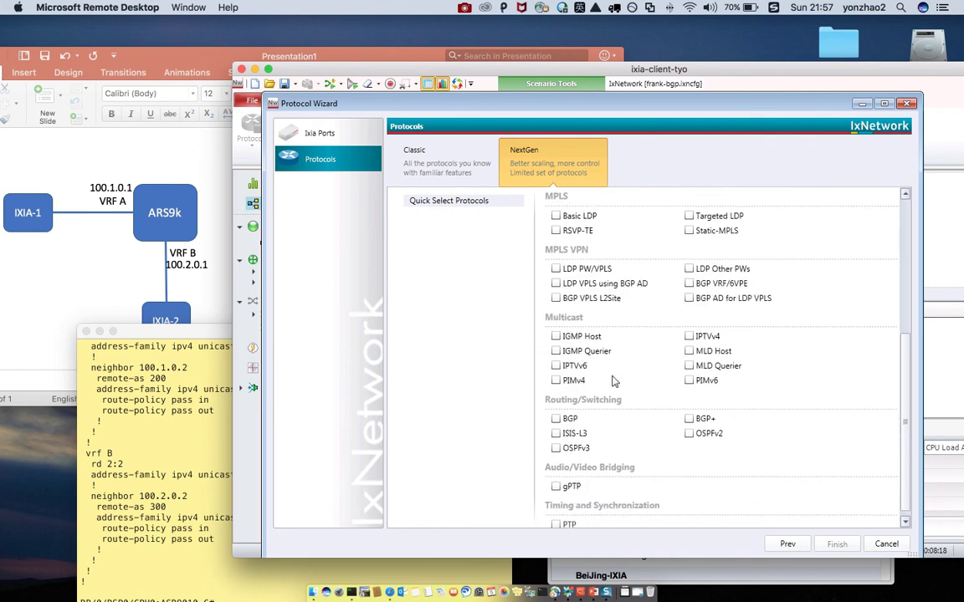
pyautogui.click(567, 423)
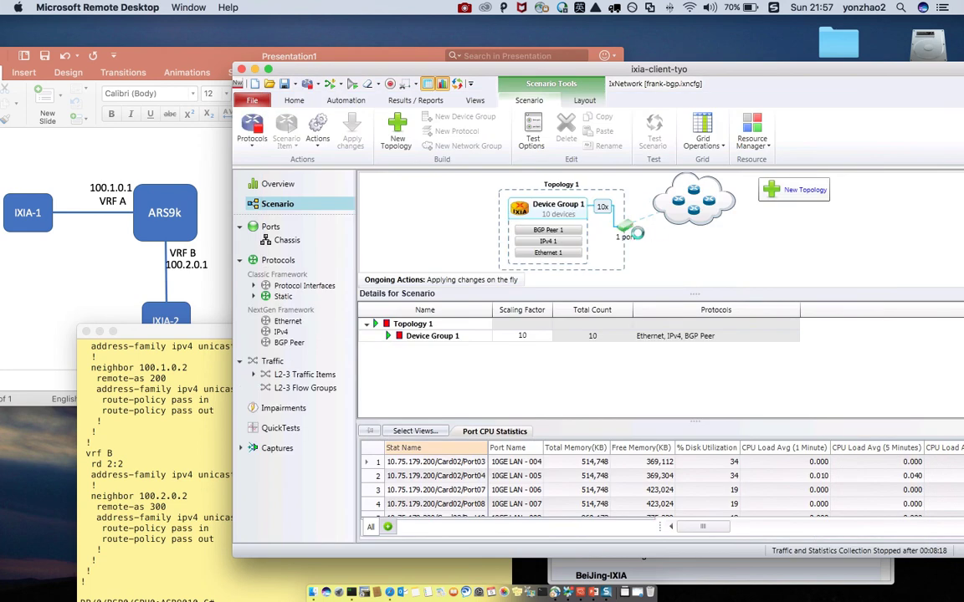
pyautogui.click(580, 227)
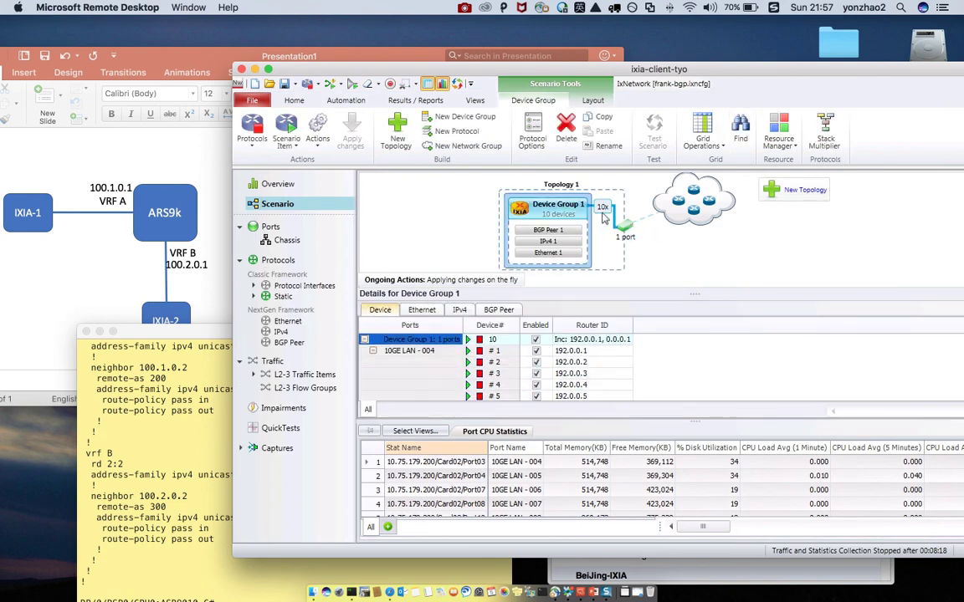
# - Add a second topology using port 10GE LAN - 005 with the NextGen BGP protocol
pyautogui.click(778, 194)
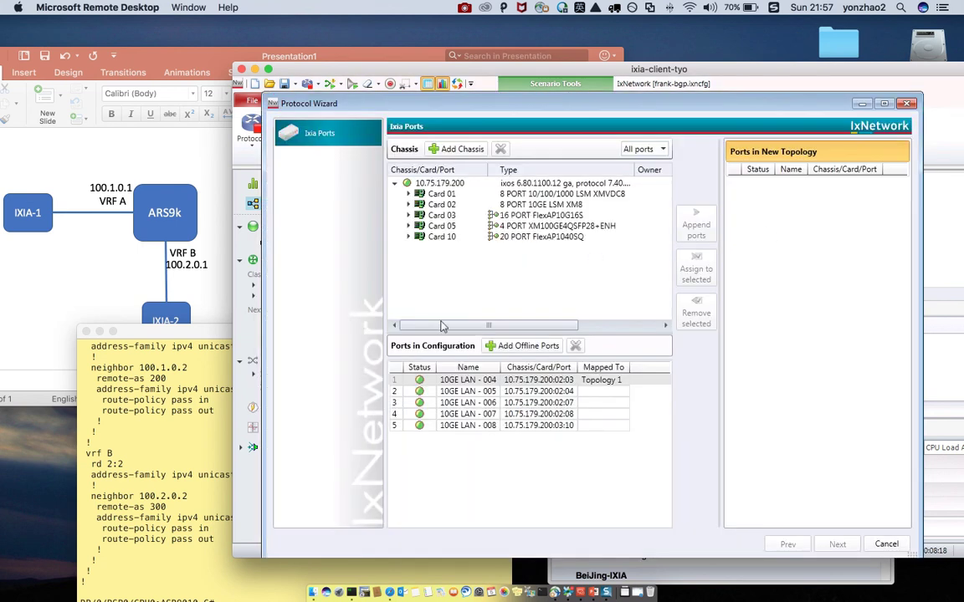
pyautogui.click(465, 393)
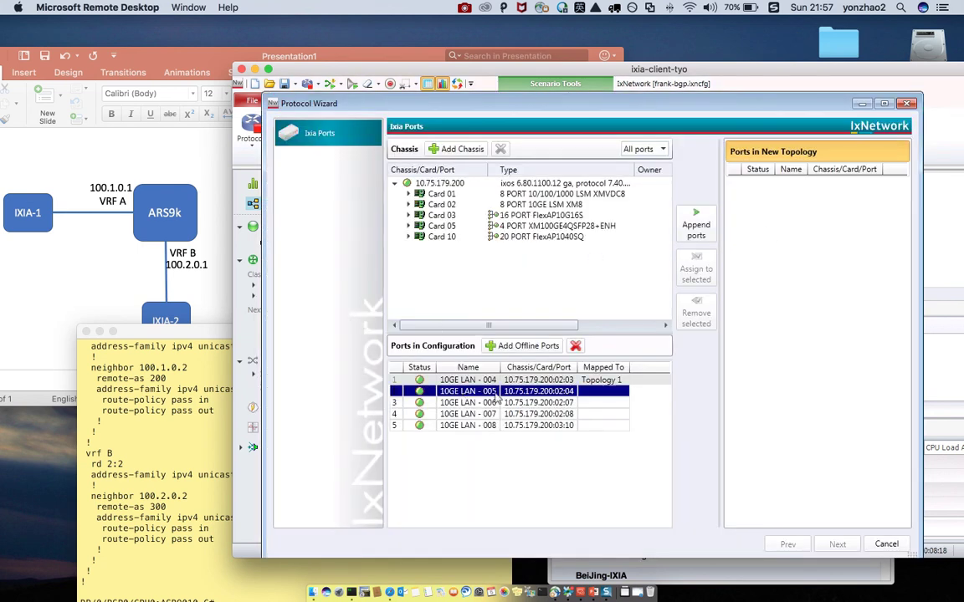
pyautogui.click(696, 228)
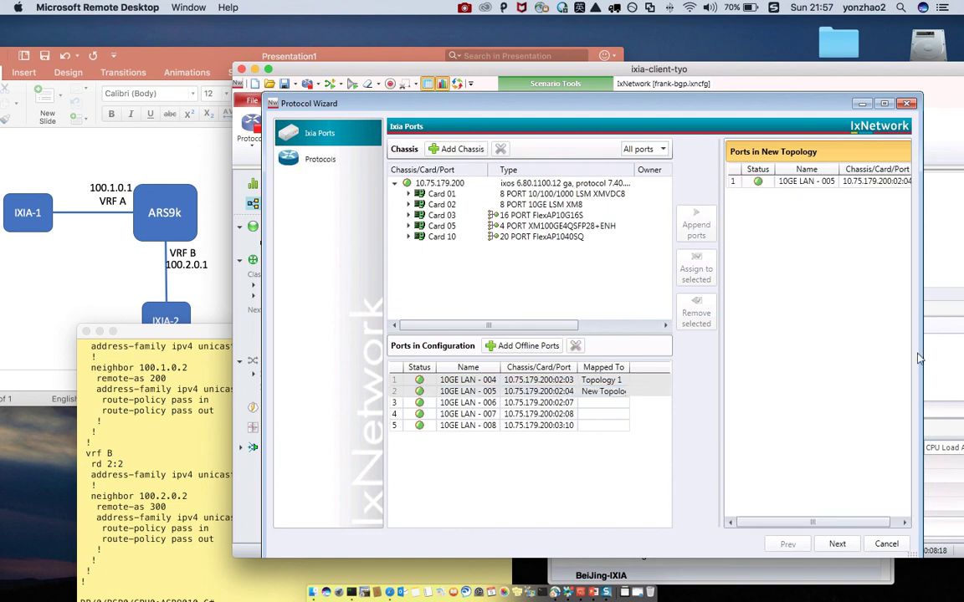
pyautogui.click(837, 545)
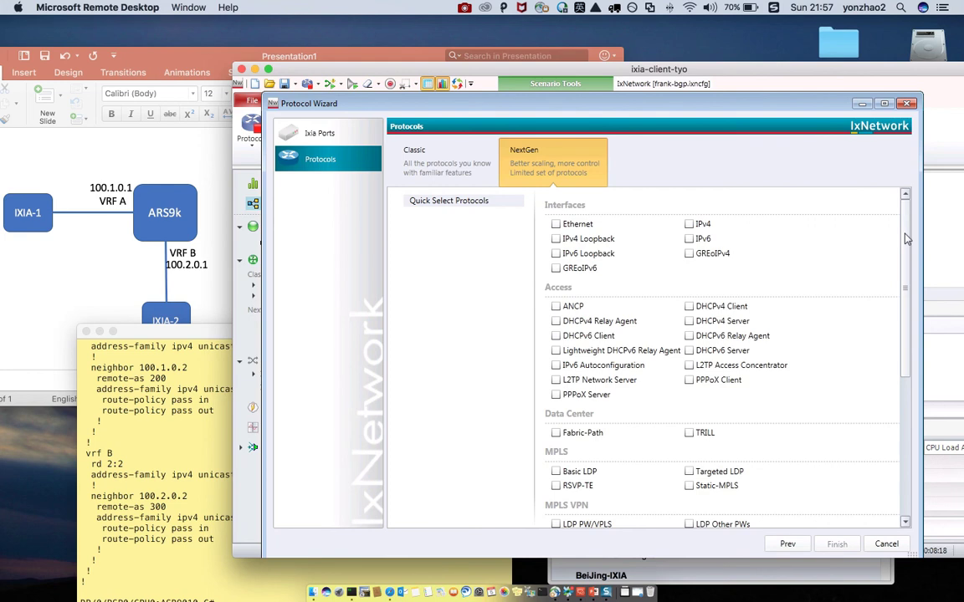
pyautogui.moveTo(906, 240); pyautogui.dragTo(906, 389)
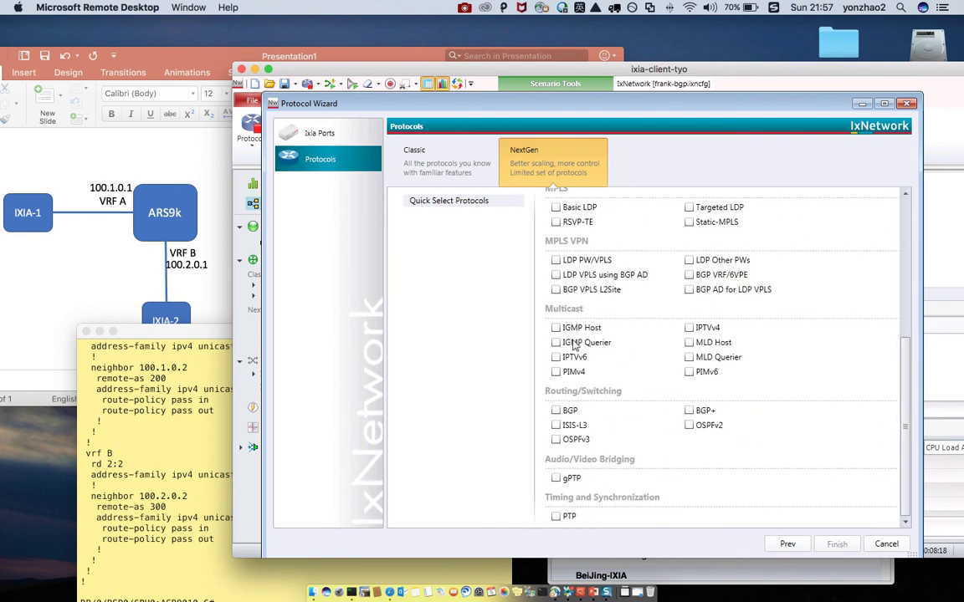
pyautogui.click(556, 411)
pyautogui.click(837, 544)
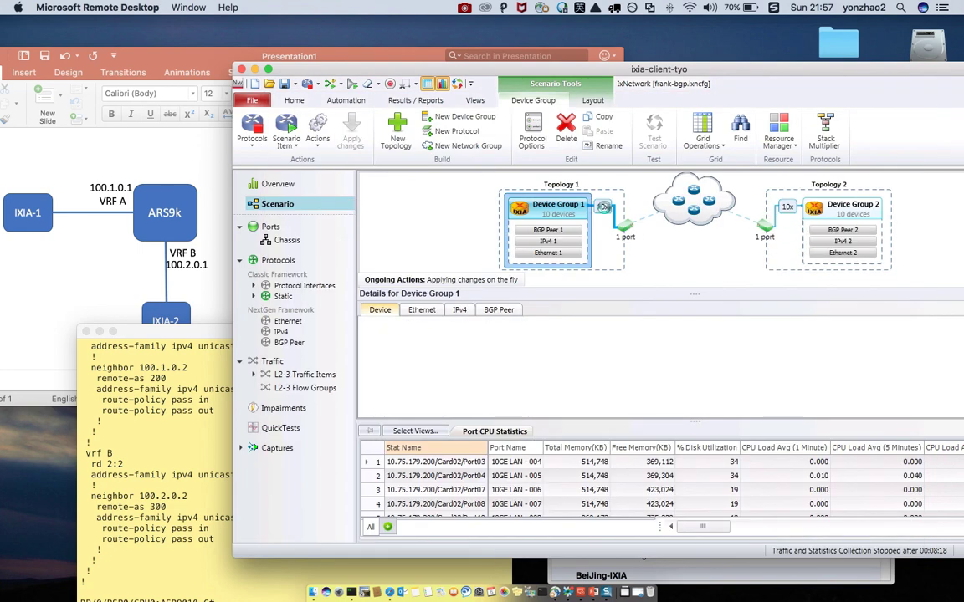
# - Set the device multiplier to 1 for both Device Group 1 and Device Group 2
pyautogui.click(603, 208)
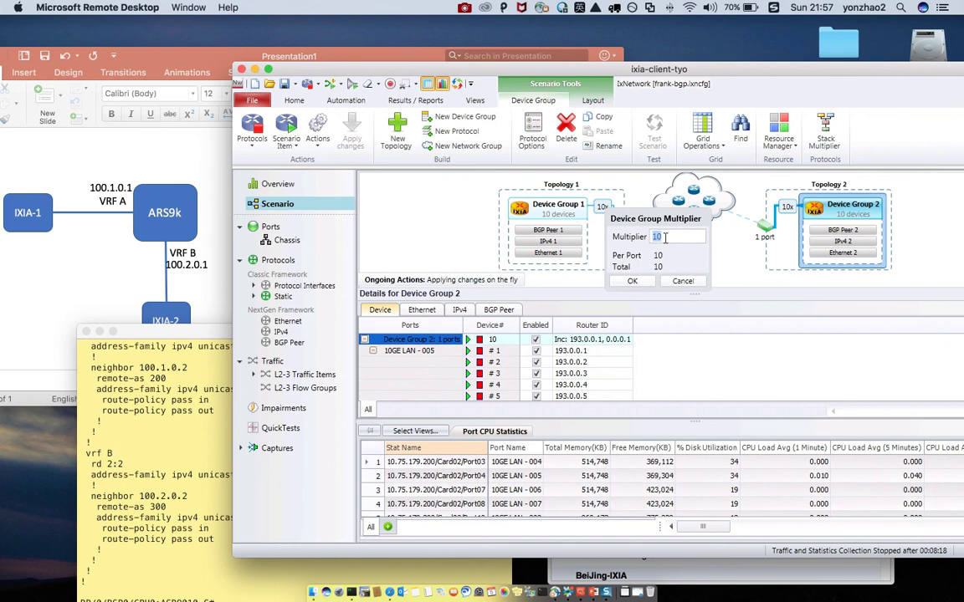
pyautogui.write('1')
pyautogui.click(632, 280)
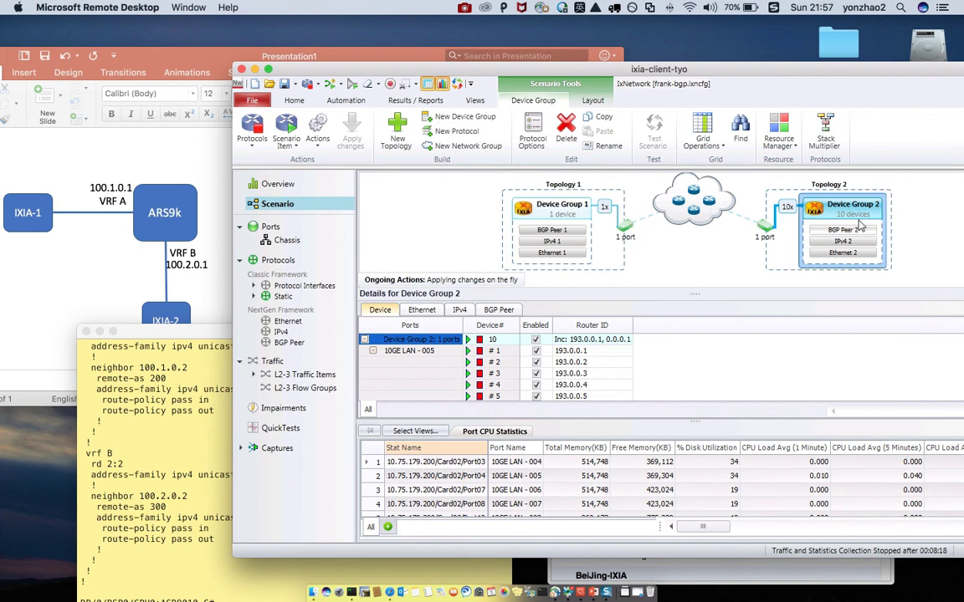
pyautogui.click(788, 207)
pyautogui.write('1')
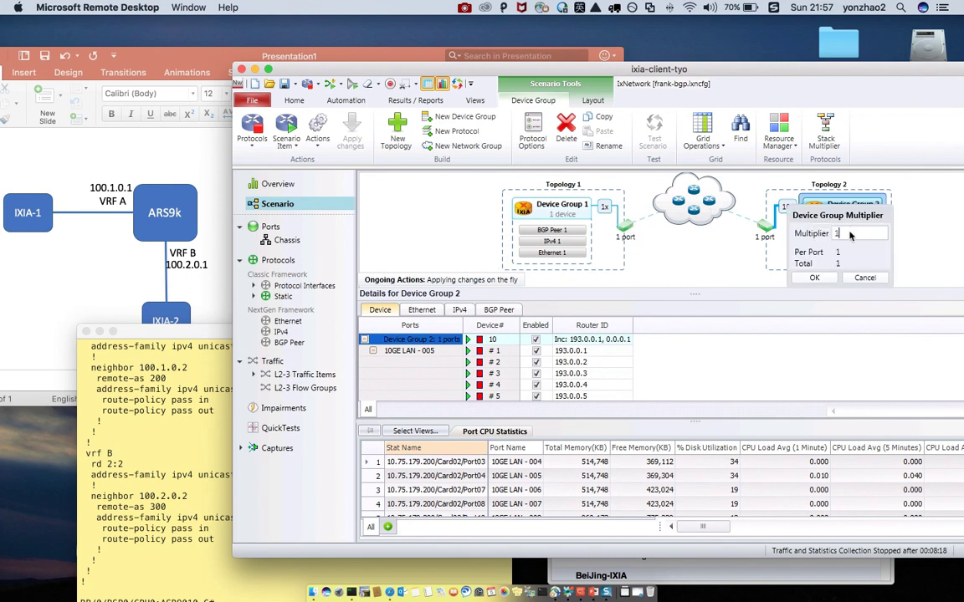
pyautogui.press('Return')
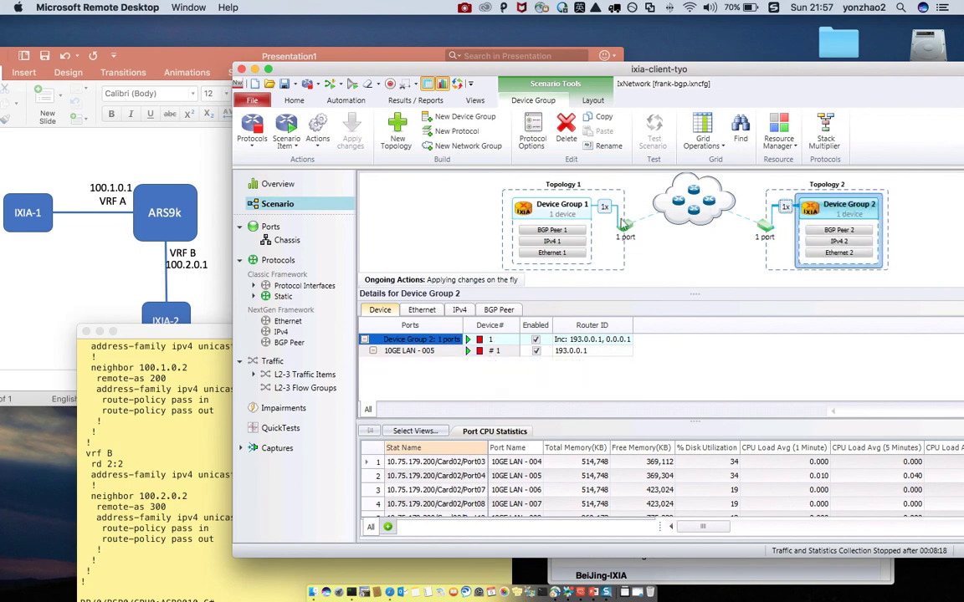
# - Show the IPv4 1 settings and compare them with the router terminal's output of "sh run int bundle-ether 11"
pyautogui.click(552, 241)
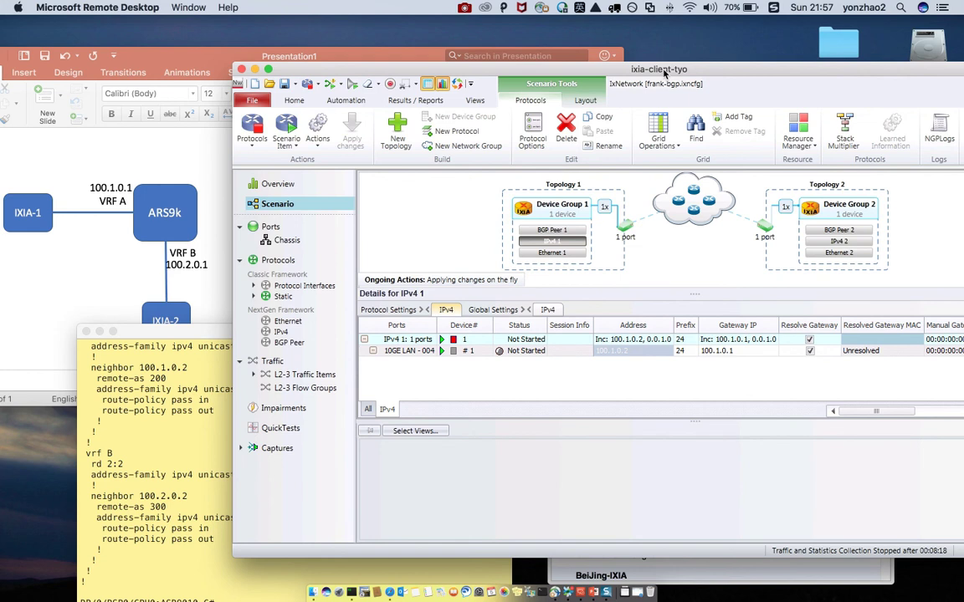
pyautogui.moveTo(665, 74); pyautogui.dragTo(623, 67)
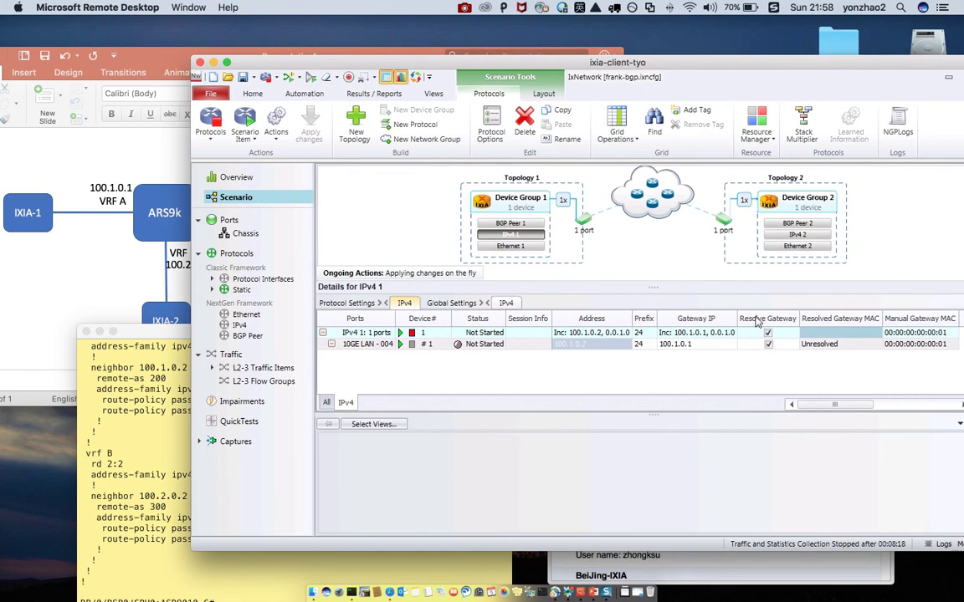
pyautogui.click(138, 389)
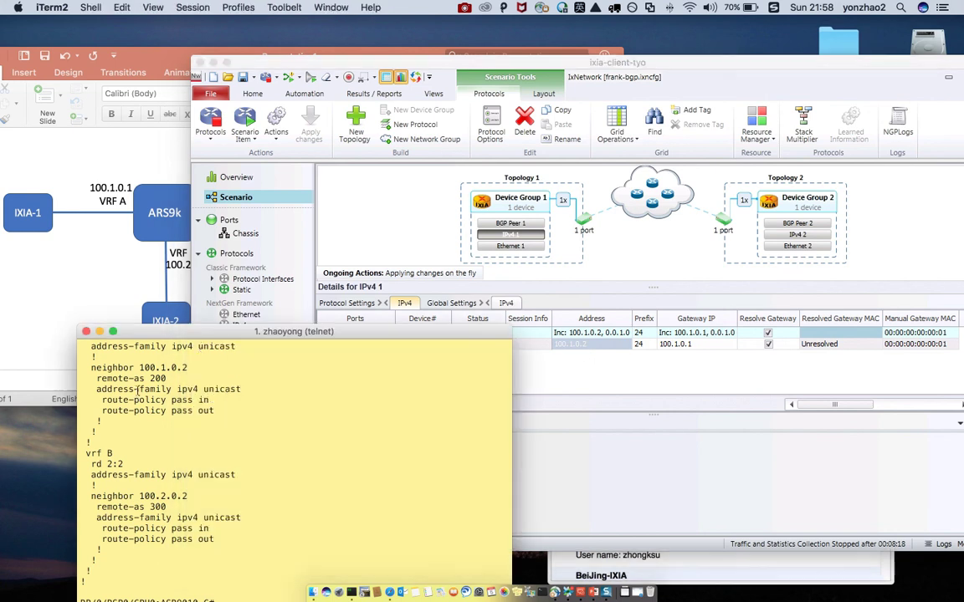
pyautogui.moveTo(215, 337); pyautogui.dragTo(173, 167)
pyautogui.write('sh run int bundle-ether 11')
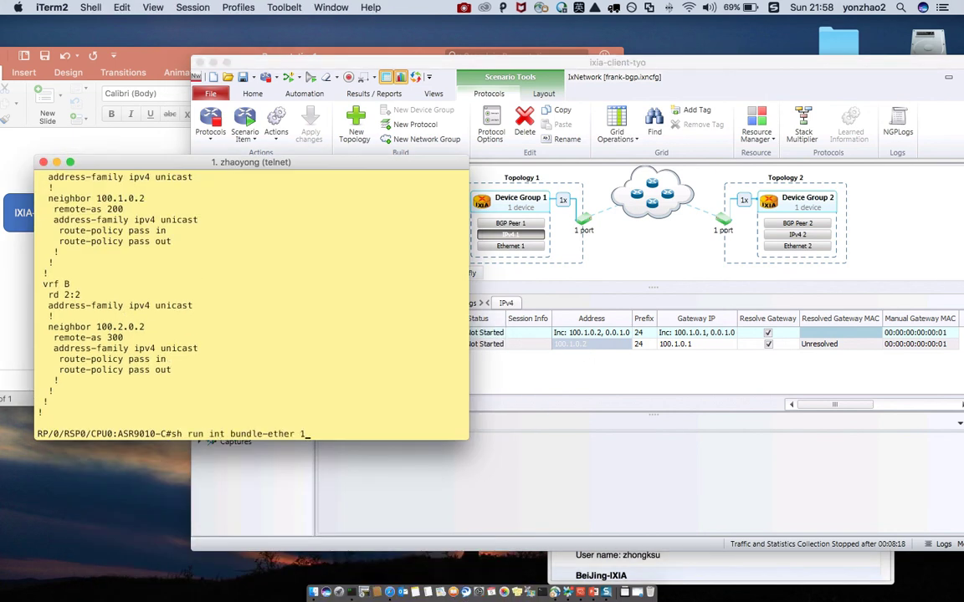
pyautogui.press('Return')
pyautogui.moveTo(111, 391); pyautogui.dragTo(181, 390)
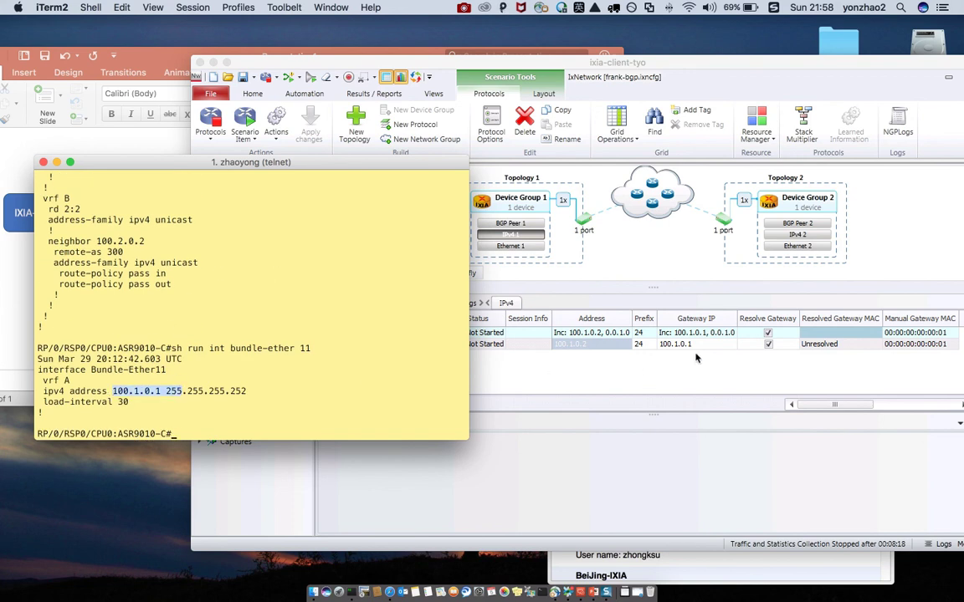
# - Show the IPv4 2 settings and run "sh run int bundle-ether 12" in the router terminal to check that interface's address
pyautogui.click(799, 236)
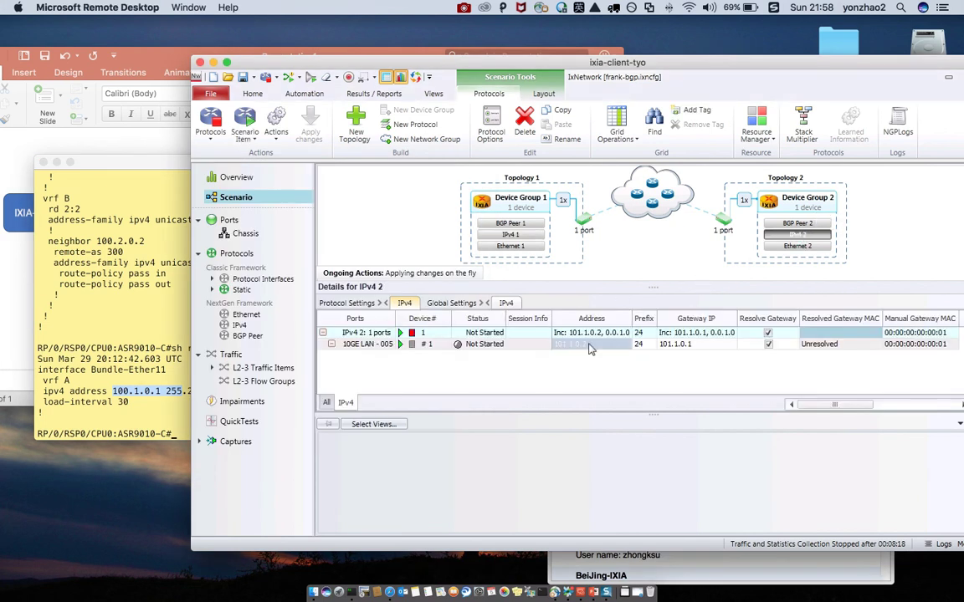
pyautogui.click(130, 348)
pyautogui.write('sh run int bundle-ether 12')
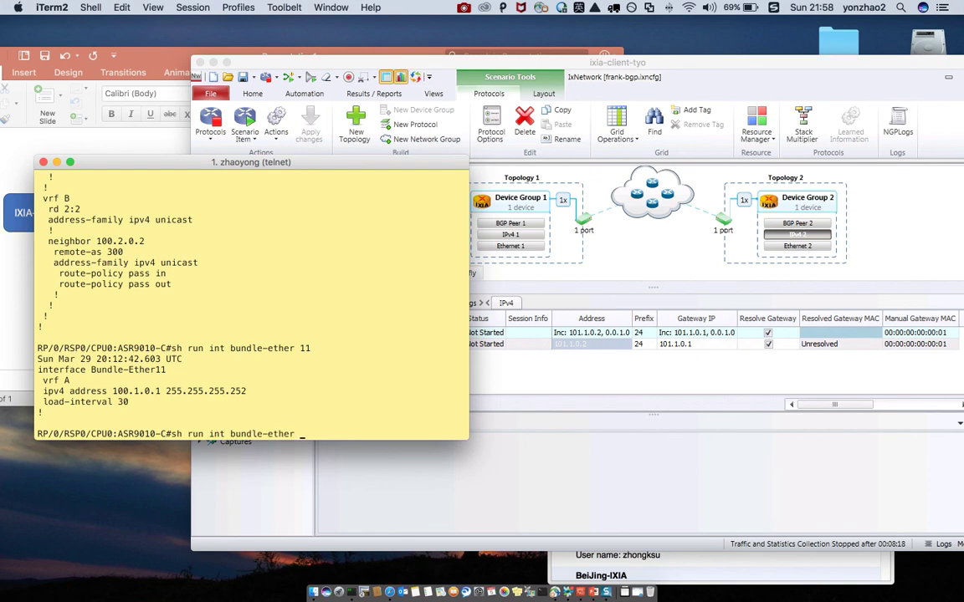
pyautogui.press('Return')
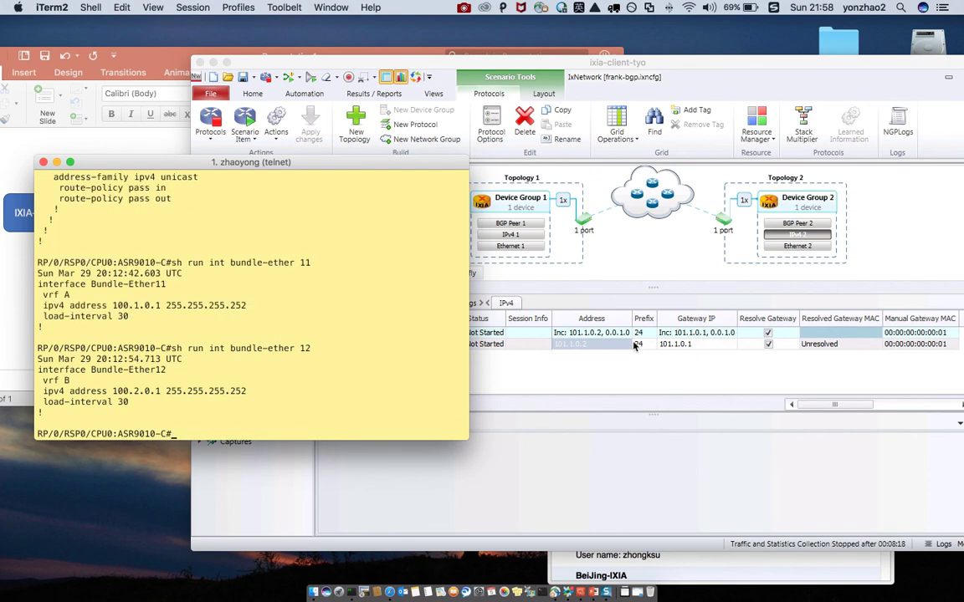
# - In IxNetwork, change the IPv4 2 address to 101.2.0.2 and its gateway IP to 101.2.0.1
pyautogui.click(573, 345)
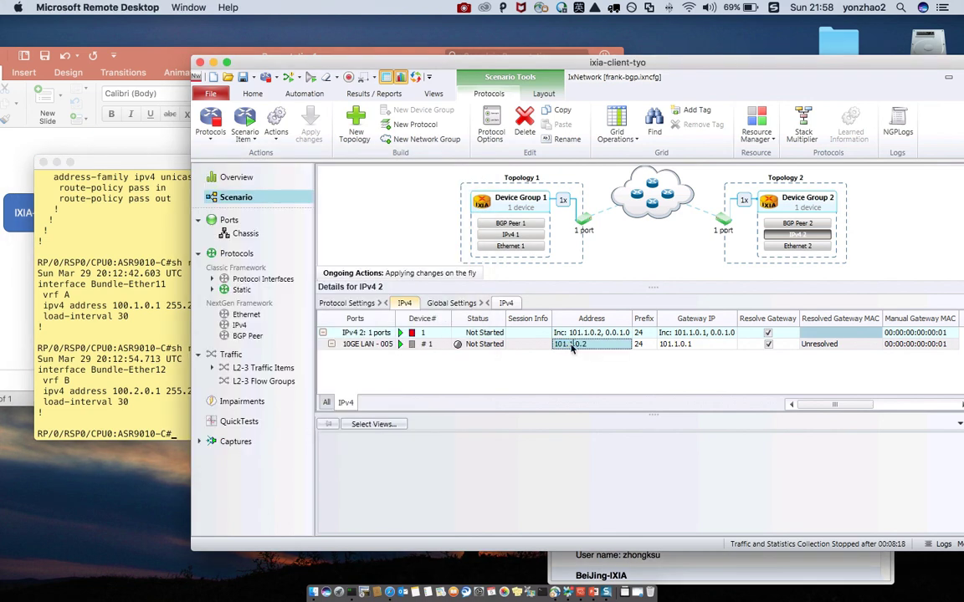
pyautogui.doubleClick(570, 345)
pyautogui.write('2')
pyautogui.press('Tab')
pyautogui.click(679, 343)
pyautogui.write('2')
pyautogui.click(528, 346)
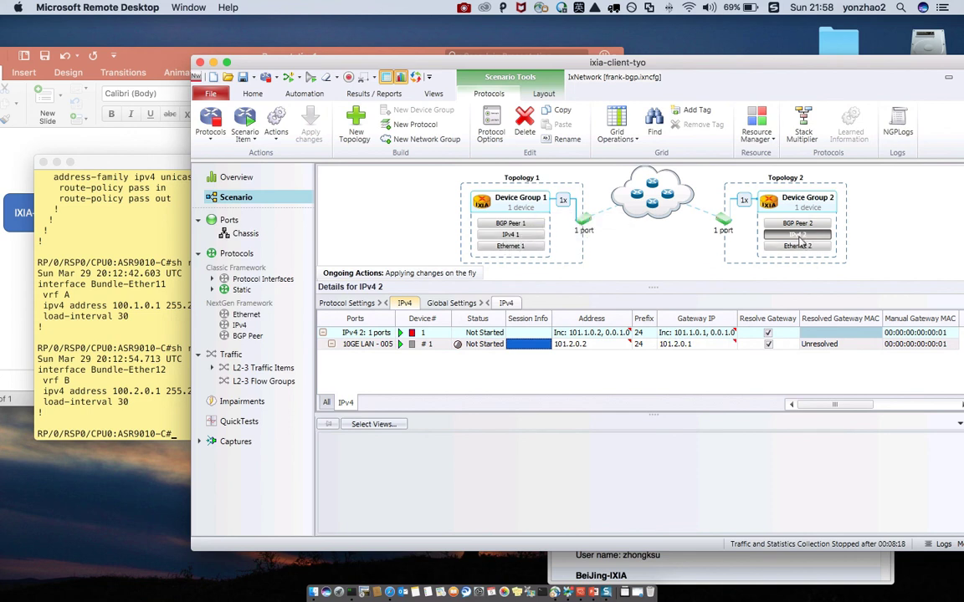
# - Stop the IPv4 2 protocol and correct its address to 100.2.0.2
pyautogui.moveTo(827, 225)
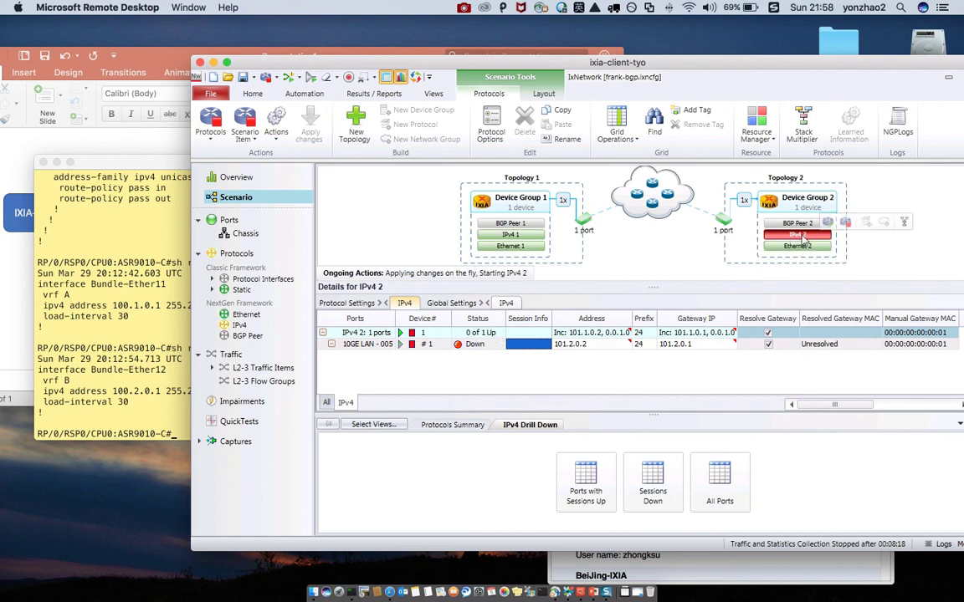
pyautogui.click(845, 222)
pyautogui.doubleClick(568, 345)
pyautogui.click(567, 345)
pyautogui.press('BackSpace')
pyautogui.write('0')
# - Correct the gateway IP of IPv4 2 to 100.2.0.1
pyautogui.doubleClick(672, 344)
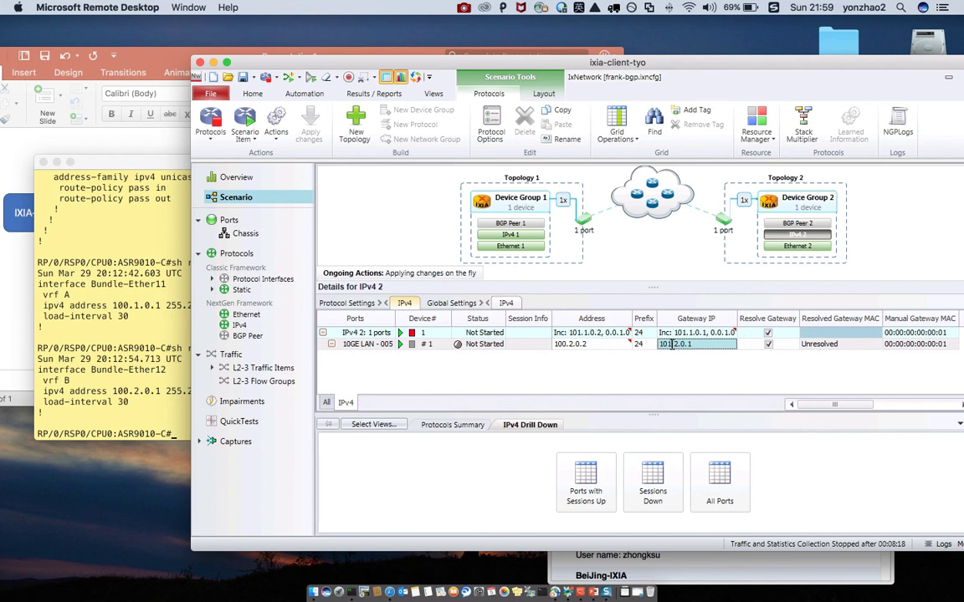
pyautogui.press('BackSpace')
pyautogui.write('0')
pyautogui.click(719, 344)
pyautogui.click(611, 344)
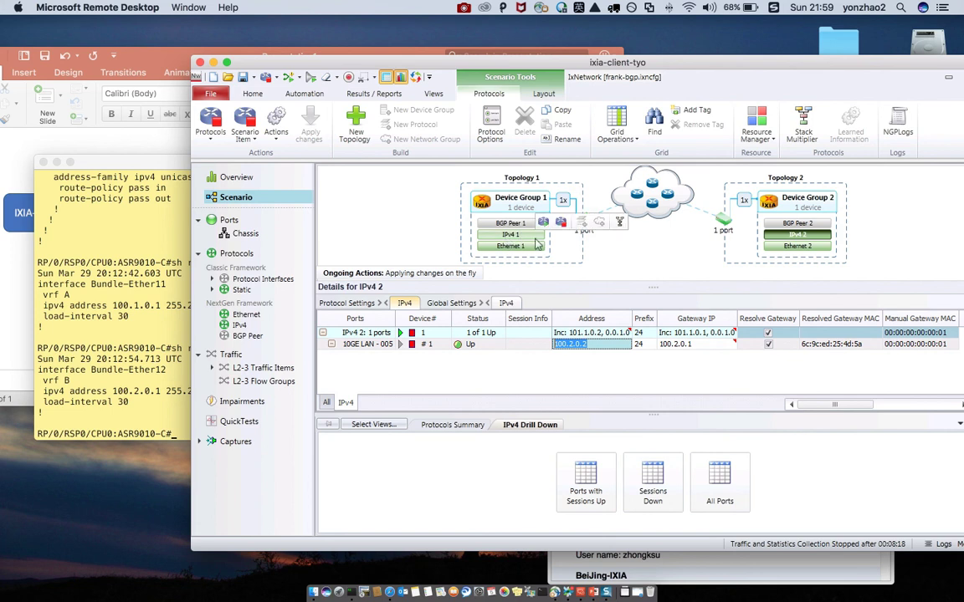
# - Show the BGP Peer 1 settings and enter the DUT IP for port 10GE LAN - 004
pyautogui.moveTo(509, 227)
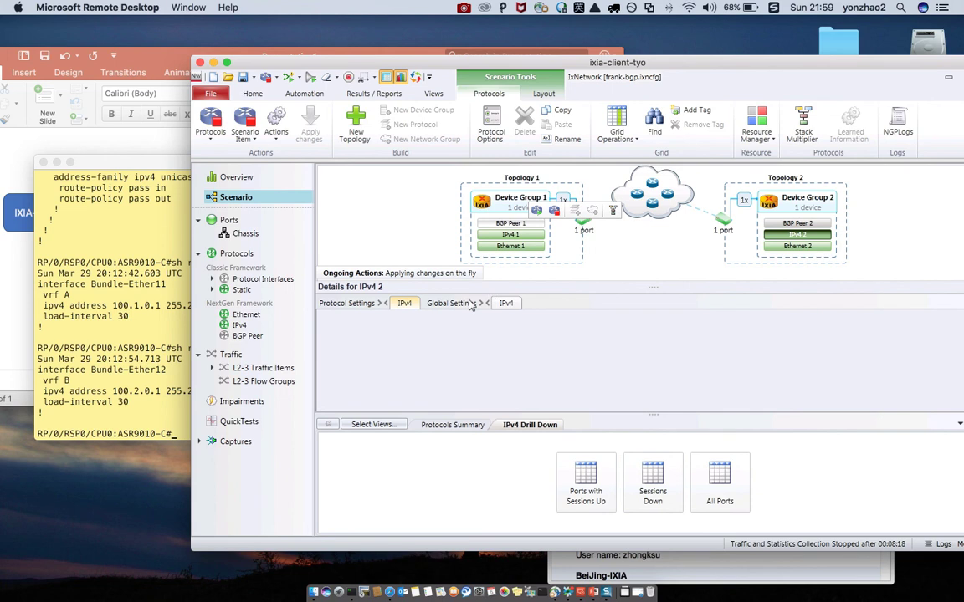
pyautogui.click(510, 223)
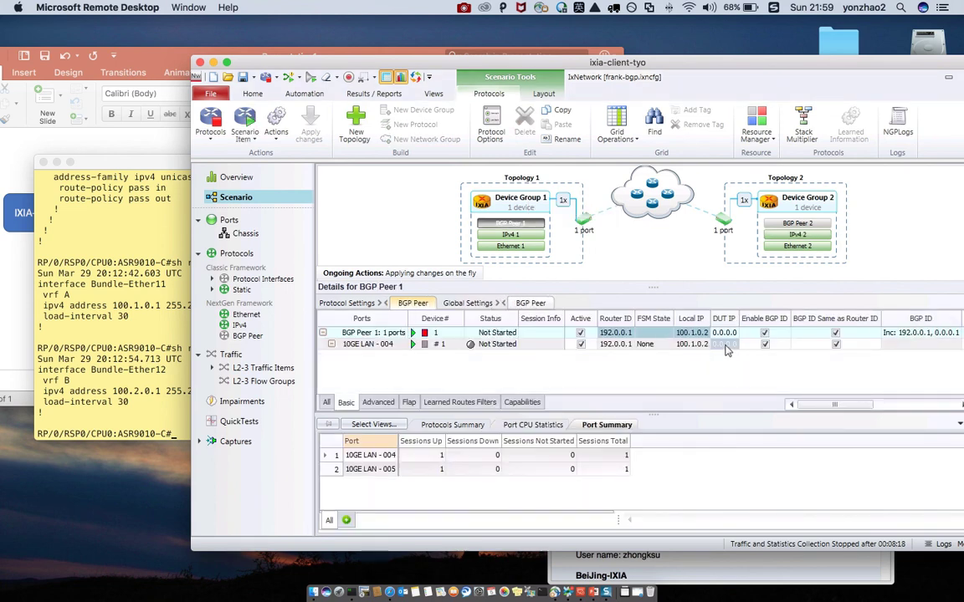
pyautogui.click(726, 345)
pyautogui.write('1')
pyautogui.write('00')
# - Change the BGP type of BGP Peer 1 on port 10GE LAN - 004 to External
pyautogui.moveTo(822, 408); pyautogui.dragTo(870, 409)
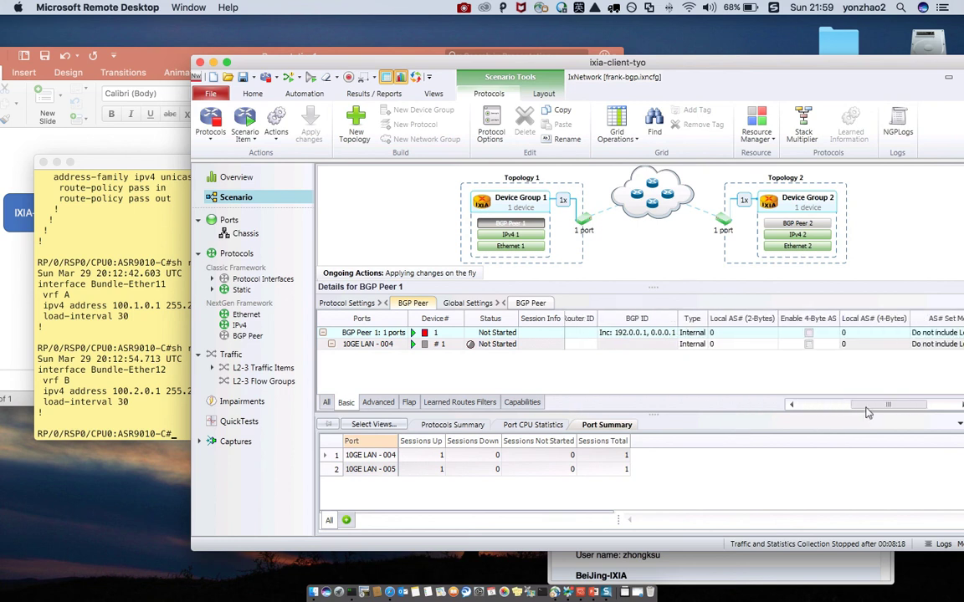
pyautogui.click(703, 348)
pyautogui.click(701, 345)
pyautogui.click(689, 362)
# - Check the VRF A neighbor's remote AS in the router terminal and set BGP Peer 1's 2-byte local AS number to 200
pyautogui.click(734, 348)
pyautogui.click(114, 290)
pyautogui.scroll(5, 113, 290)
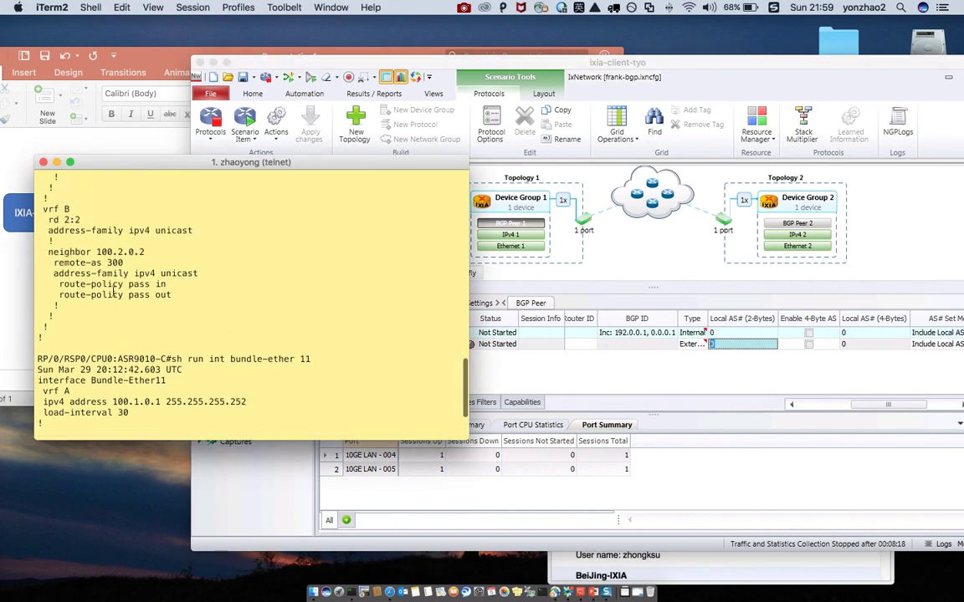
pyautogui.scroll(3, 114, 290)
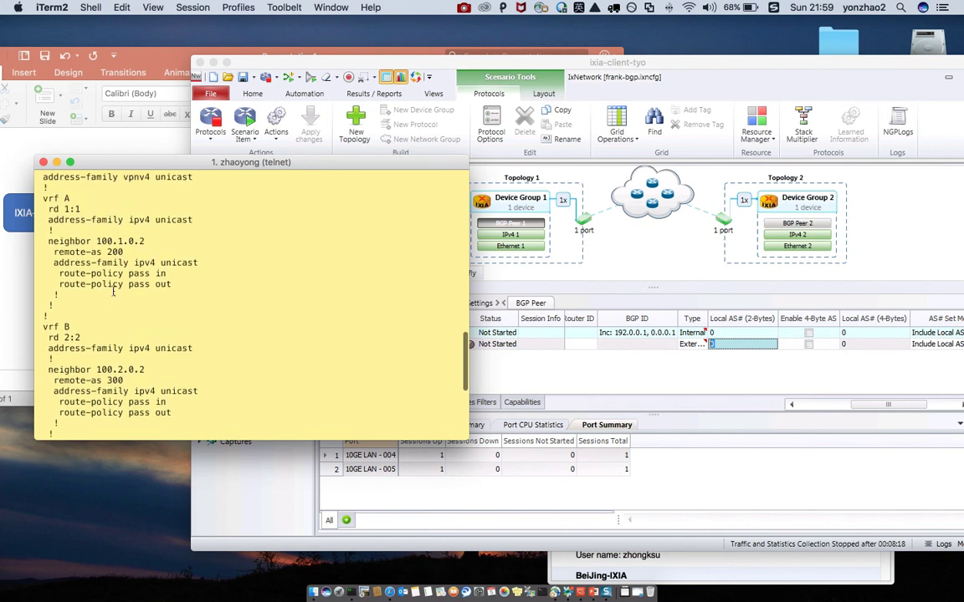
pyautogui.tripleClick(126, 242)
pyautogui.click(215, 254)
pyautogui.click(725, 348)
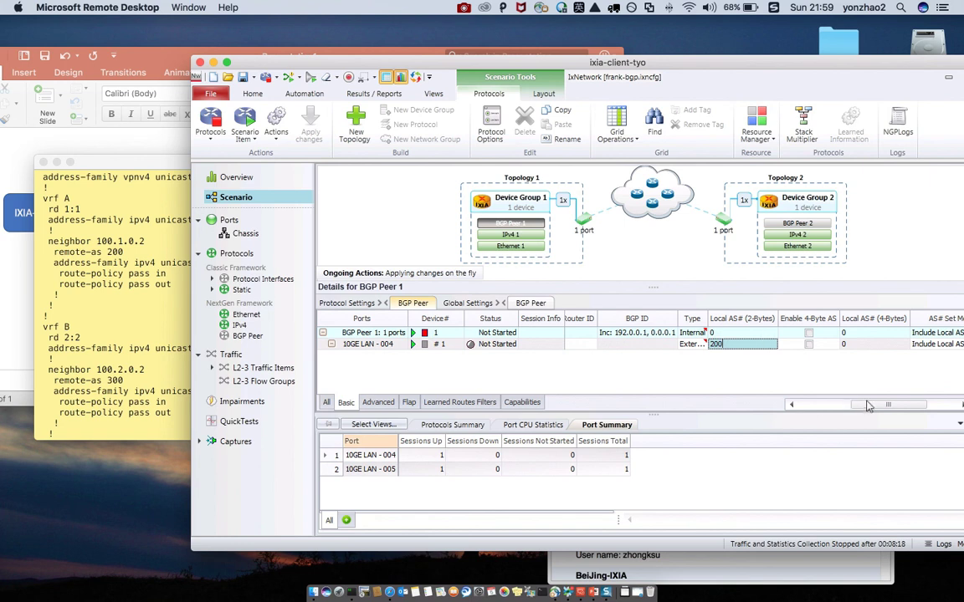
pyautogui.moveTo(868, 407); pyautogui.dragTo(945, 408)
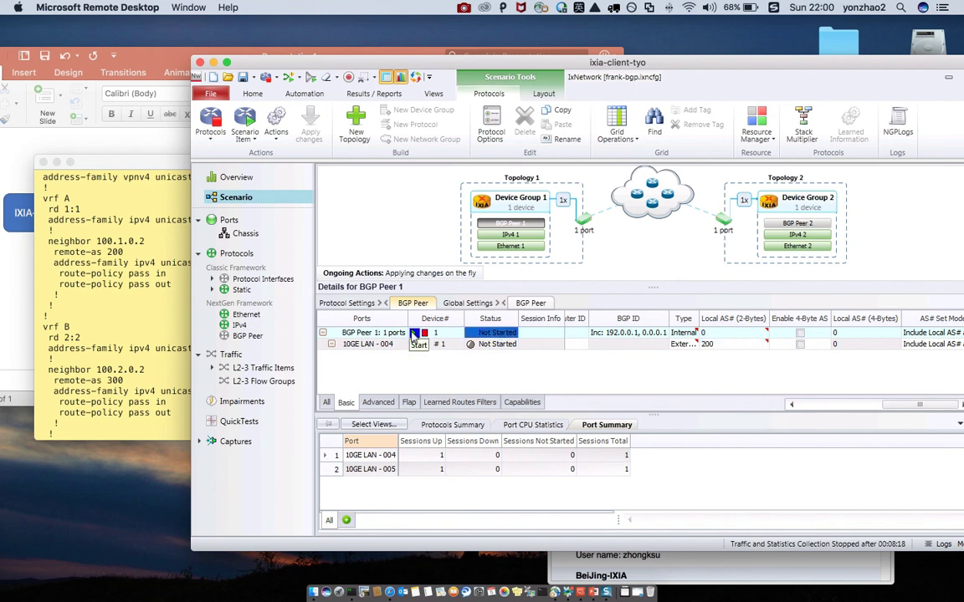
# - Start BGP Peer 1 and bring its IP address columns back into view
pyautogui.click(413, 332)
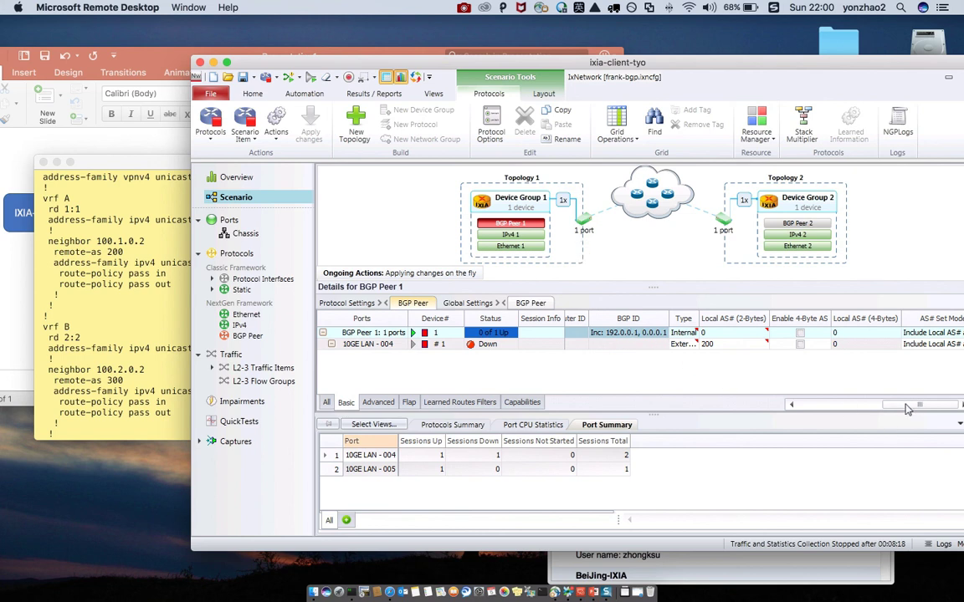
pyautogui.click(861, 408)
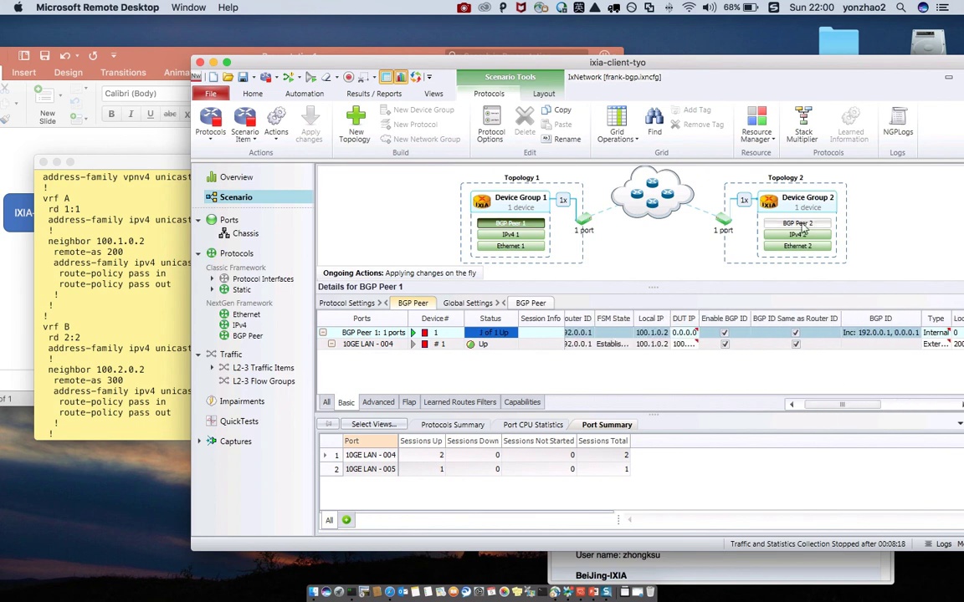
# - Show the BGP Peer 2 settings and enter the DUT IP for port 10GE LAN - 005
pyautogui.click(770, 226)
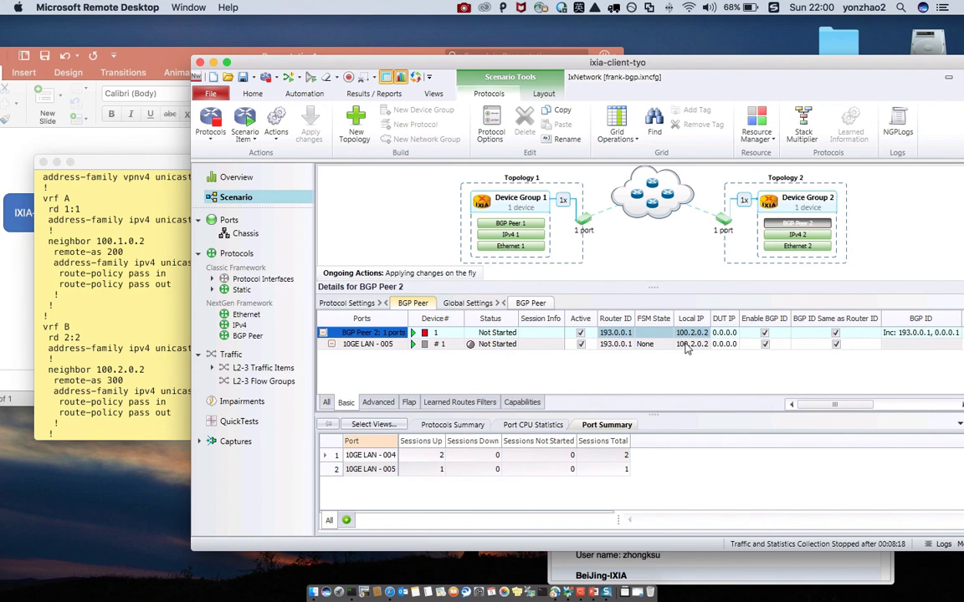
pyautogui.click(724, 345)
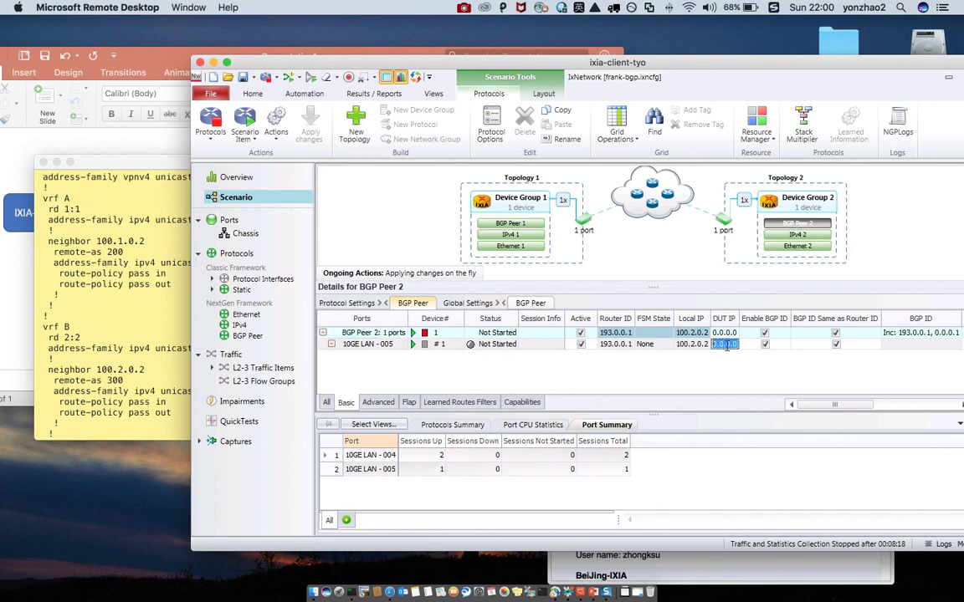
pyautogui.write('10')
pyautogui.click(727, 346)
# - Change the BGP type of BGP Peer 2 on port 10GE LAN - 005 to External
pyautogui.moveTo(814, 407); pyautogui.dragTo(863, 408)
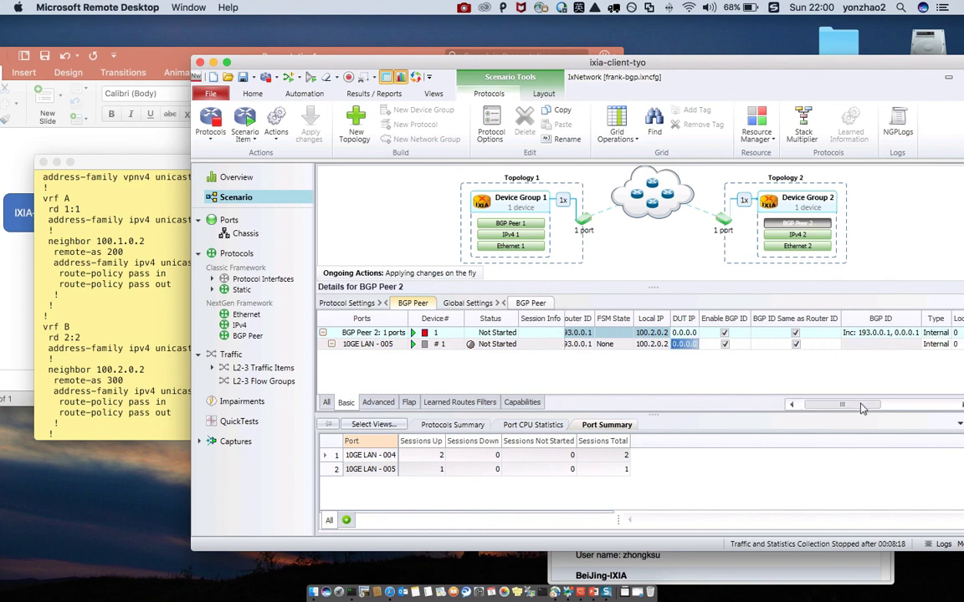
pyautogui.hscroll(5, 694, 338)
pyautogui.click(694, 337)
pyautogui.click(698, 344)
pyautogui.click(692, 343)
pyautogui.click(682, 372)
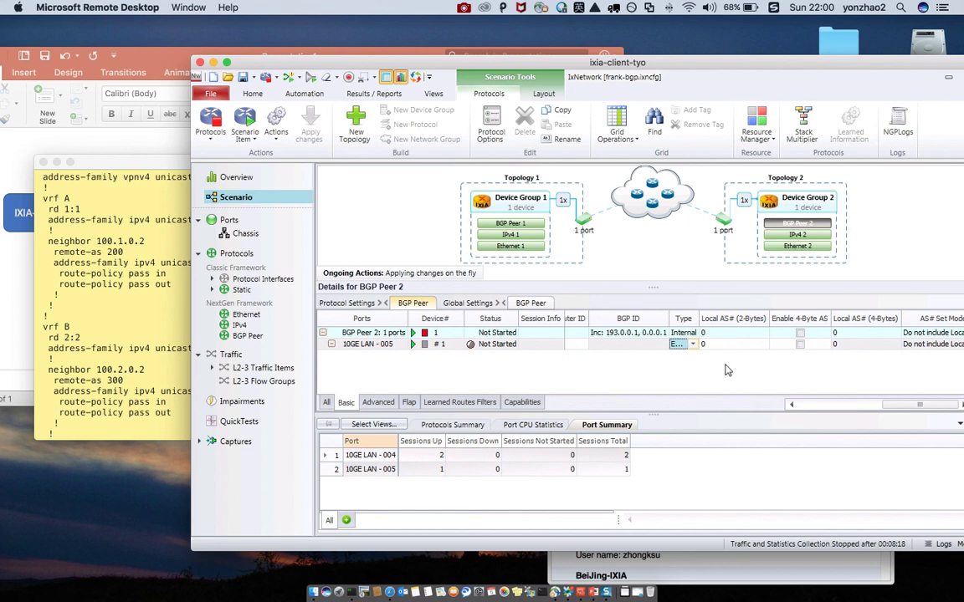
# - Set the 2-byte local AS number of BGP Peer 2 on port 10GE LAN - 005 to 300 and start the peer
pyautogui.click(723, 344)
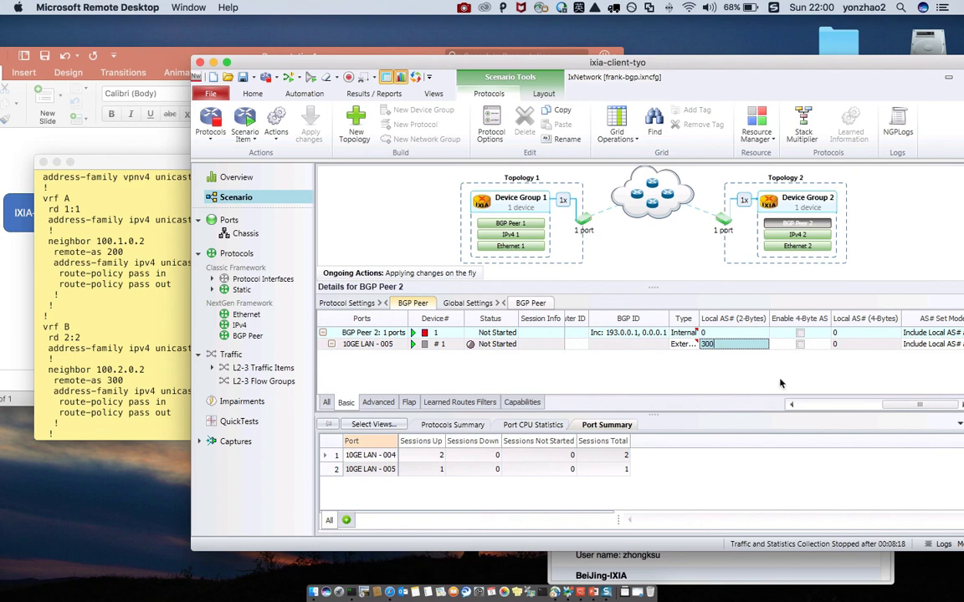
pyautogui.click(643, 345)
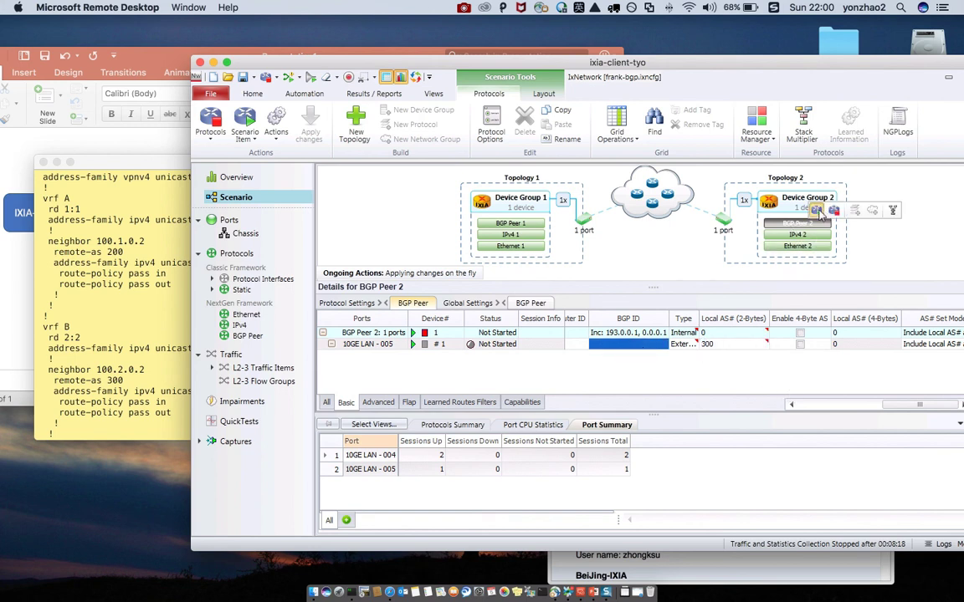
pyautogui.click(818, 211)
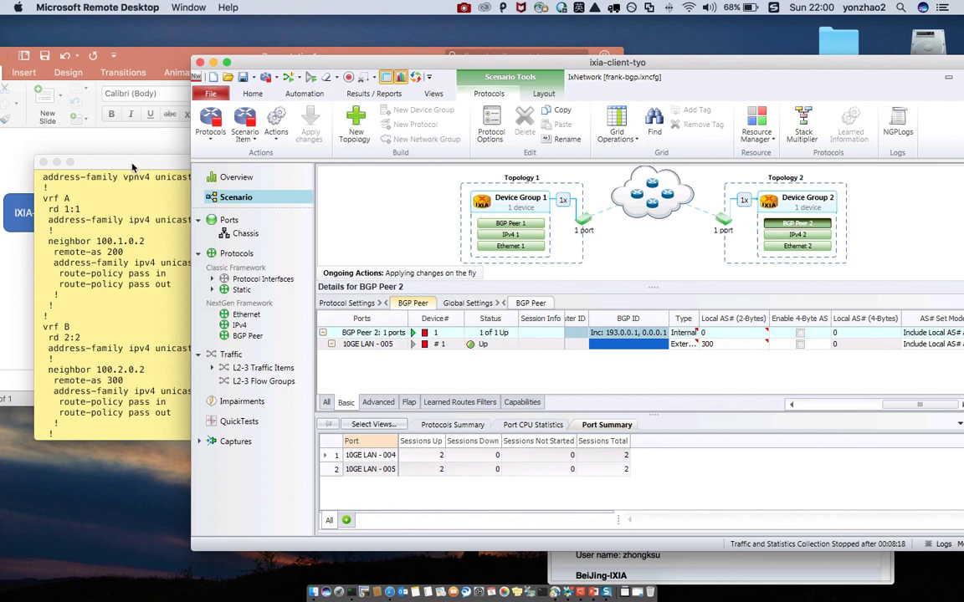
# - Switch to the router terminal, run "sh bgp vrf all sum" and examine the neighbor entries of VRF A and VRF B
pyautogui.click(154, 274)
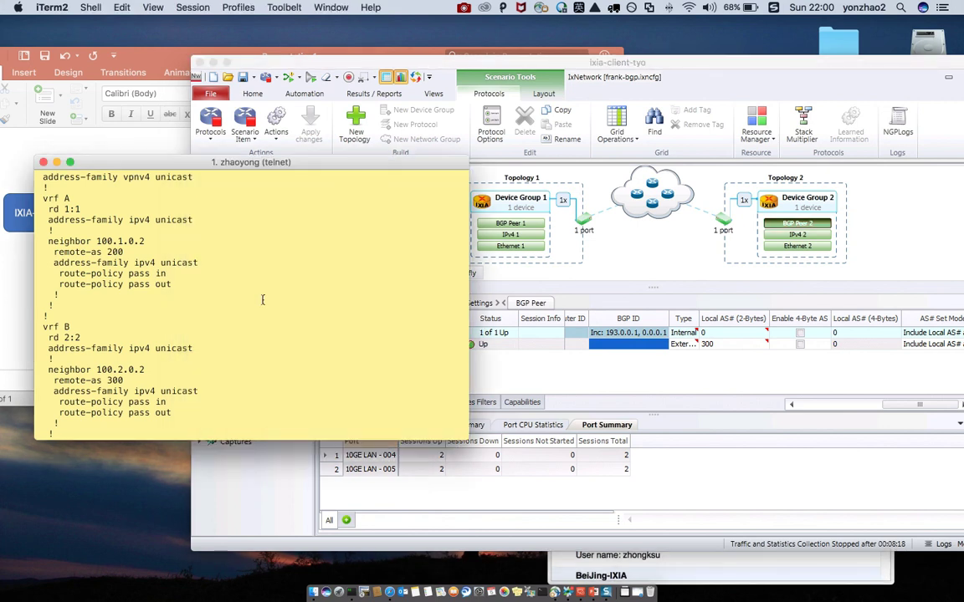
pyautogui.press('Return')
pyautogui.write('sh')
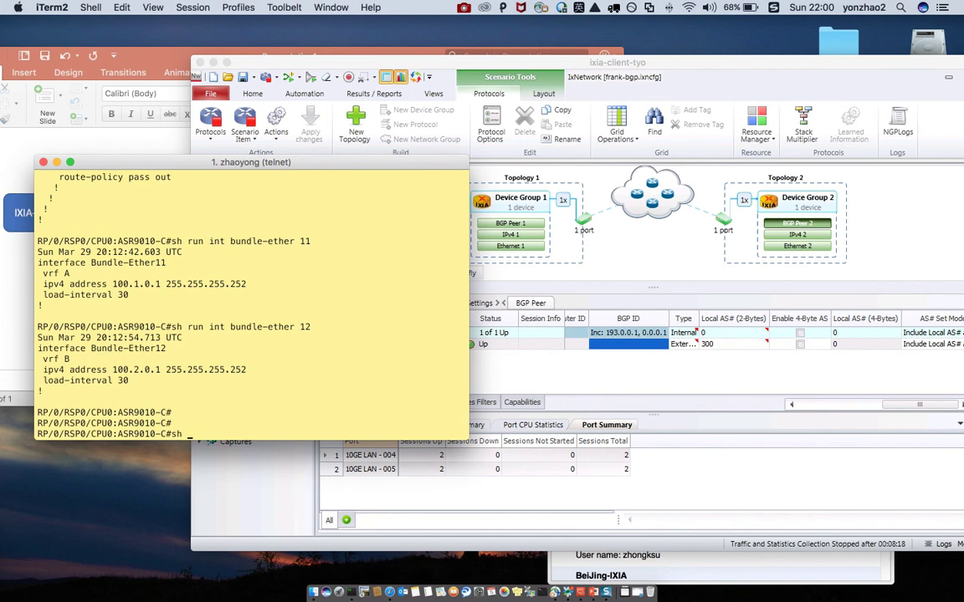
pyautogui.write(' bgp vrf all')
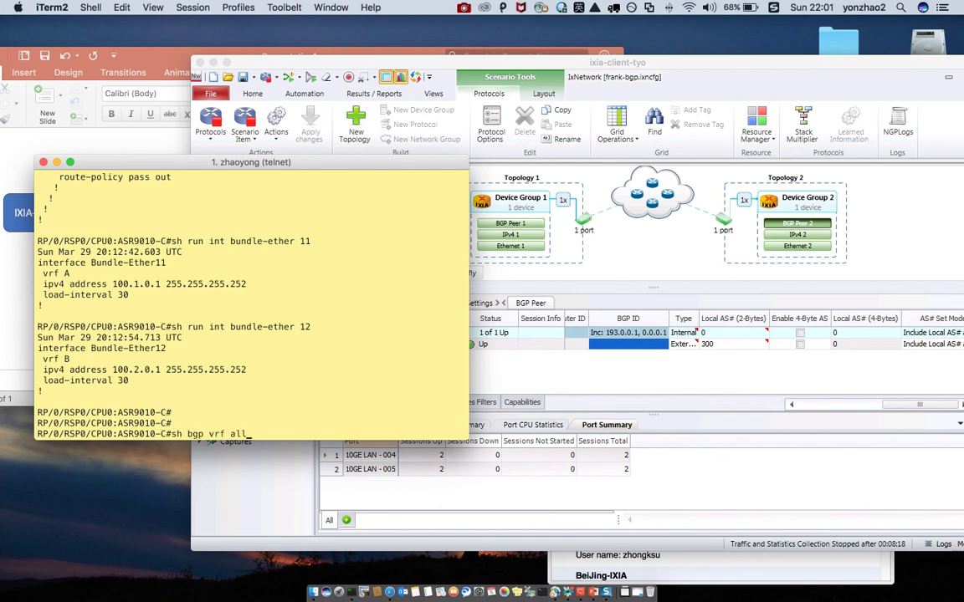
pyautogui.write(' sum')
pyautogui.press('Return')
pyautogui.press('space')
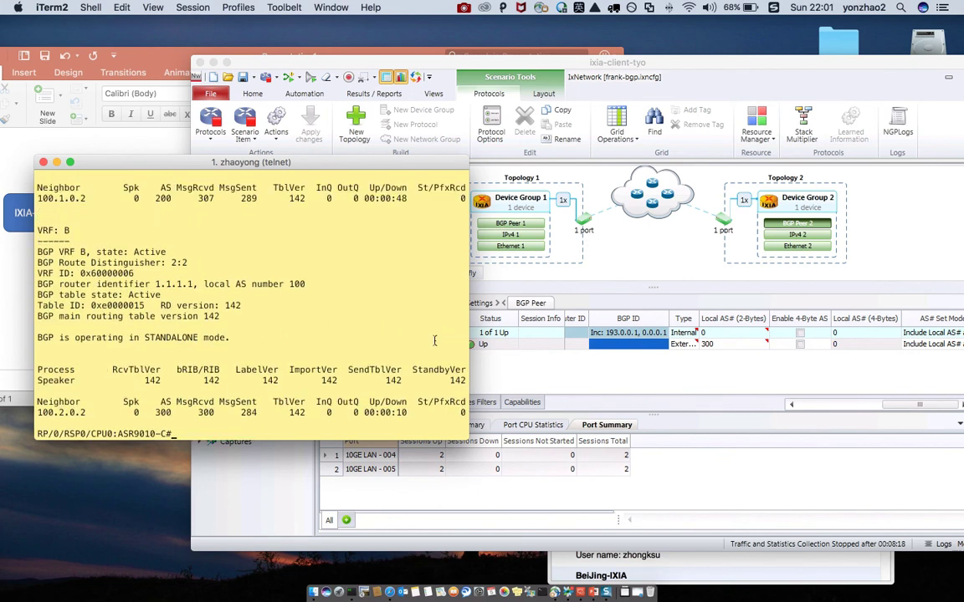
pyautogui.moveTo(470, 302); pyautogui.dragTo(538, 303)
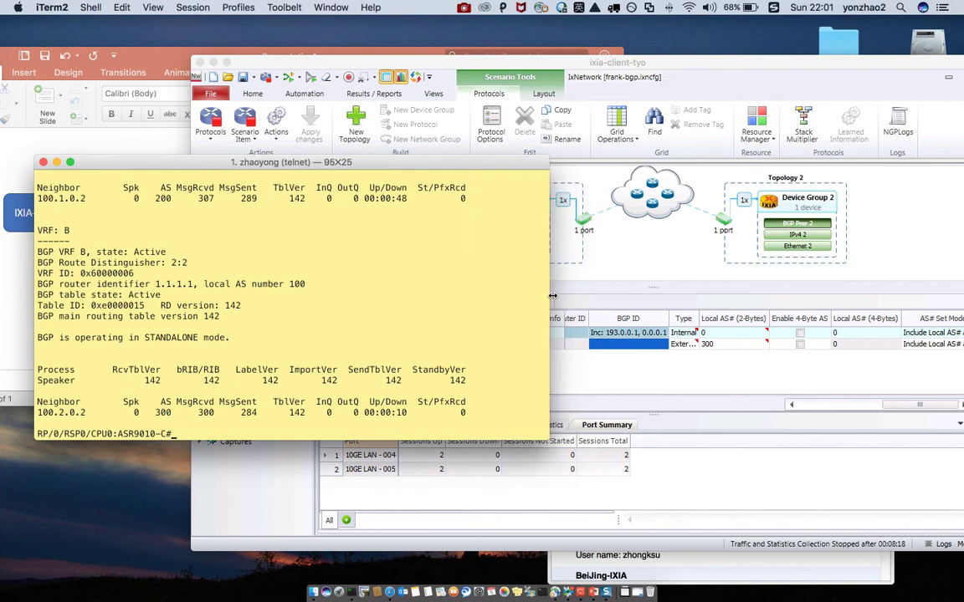
pyautogui.scroll(3, 342, 312)
pyautogui.scroll(2, 342, 312)
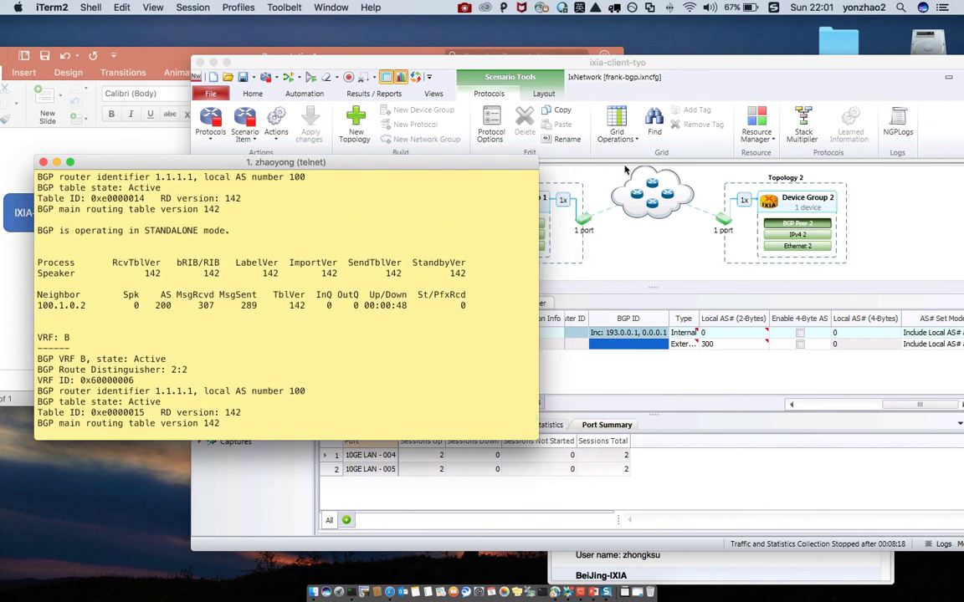
# - Return to IxNetwork's scenario overview and stop the protocols of both topologies
pyautogui.moveTo(620, 63); pyautogui.dragTo(666, 62)
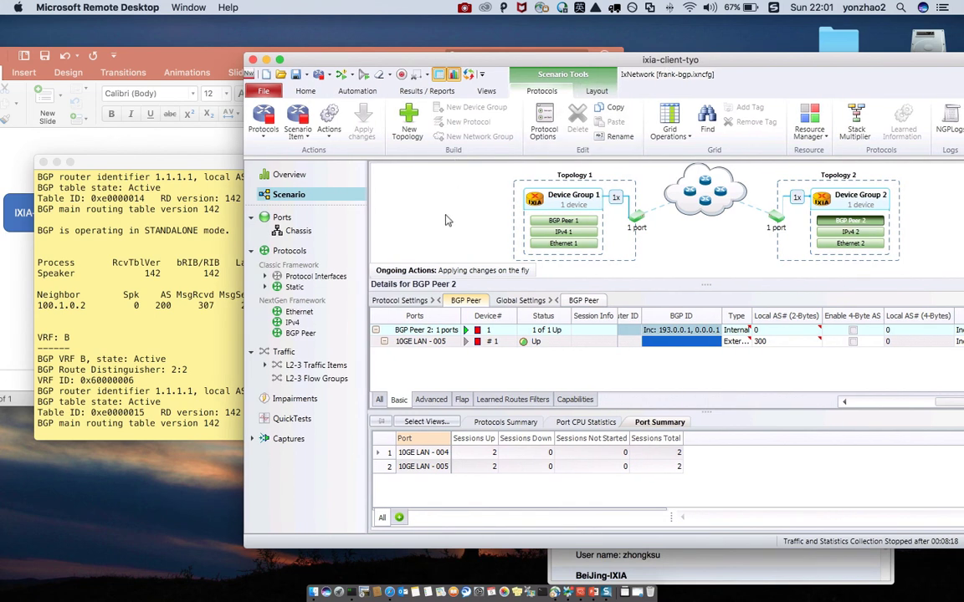
pyautogui.click(450, 225)
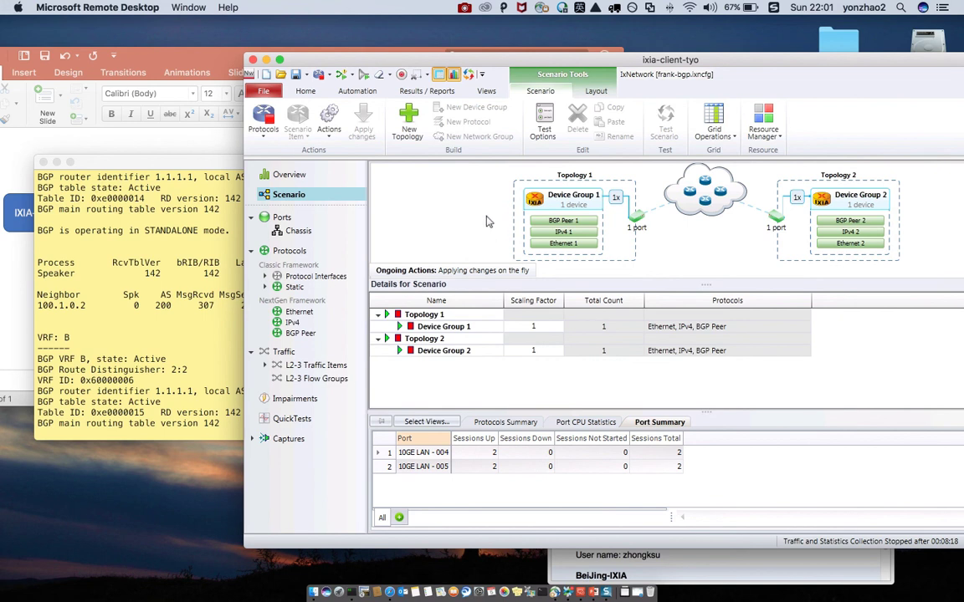
pyautogui.click(575, 203)
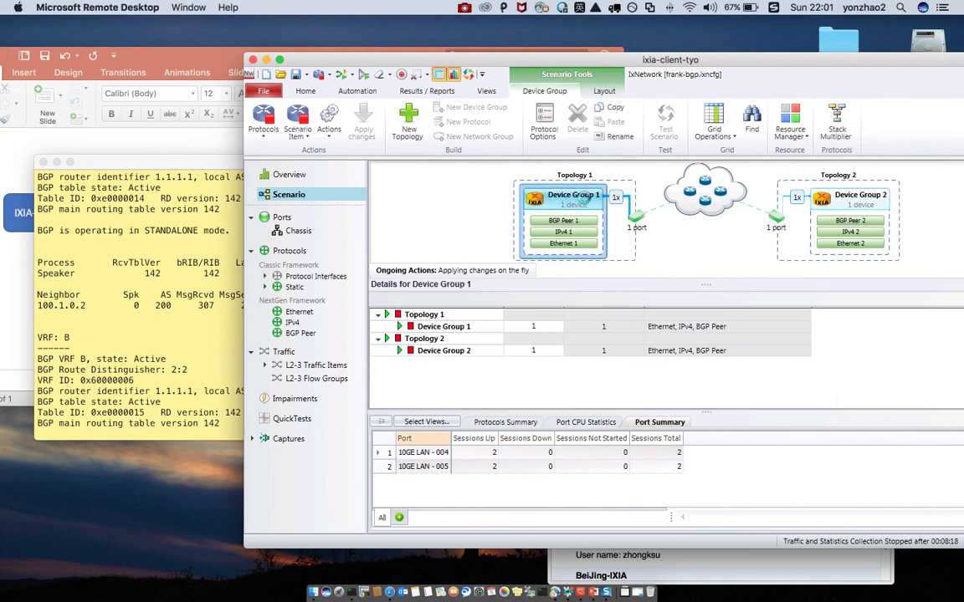
pyautogui.moveTo(584, 204)
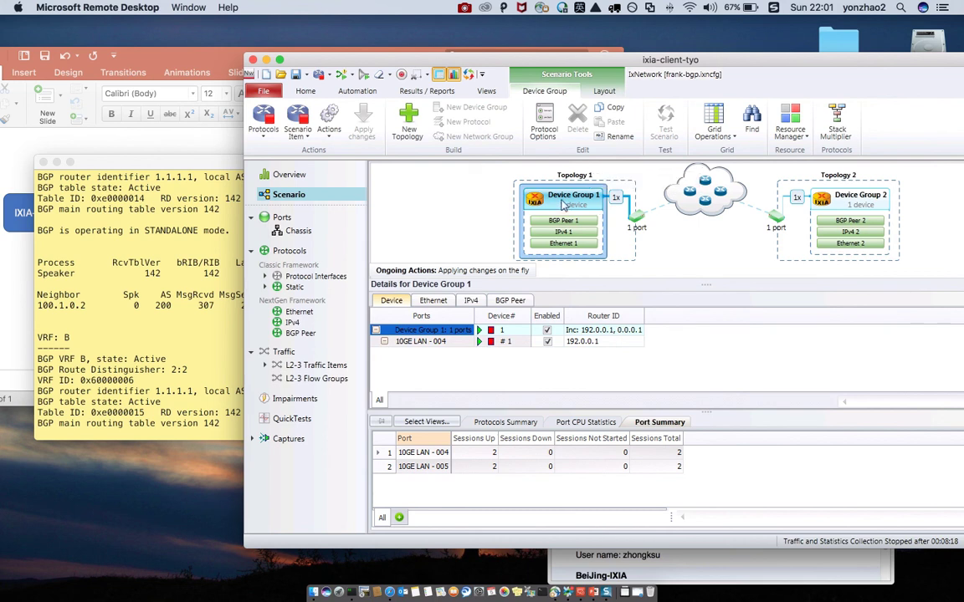
pyautogui.click(479, 193)
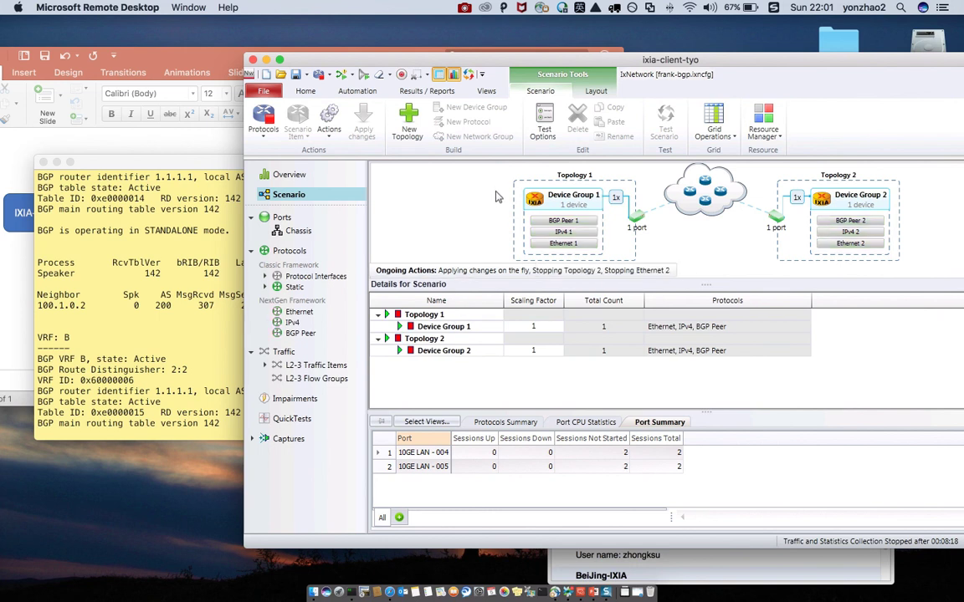
# - Add a network group with a Basic IPv4 Prefixes pool to Device Group 1
pyautogui.moveTo(588, 194)
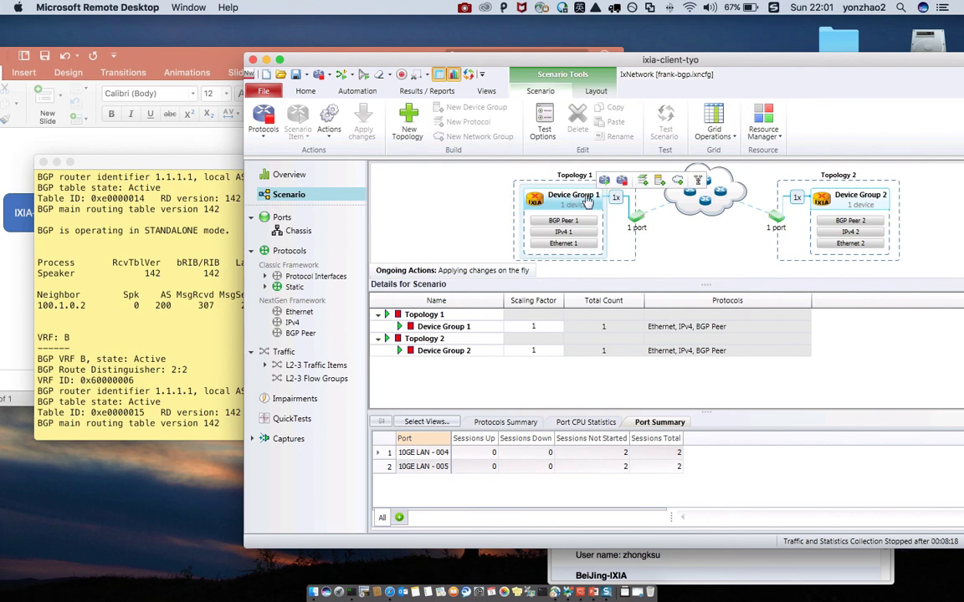
pyautogui.click(621, 178)
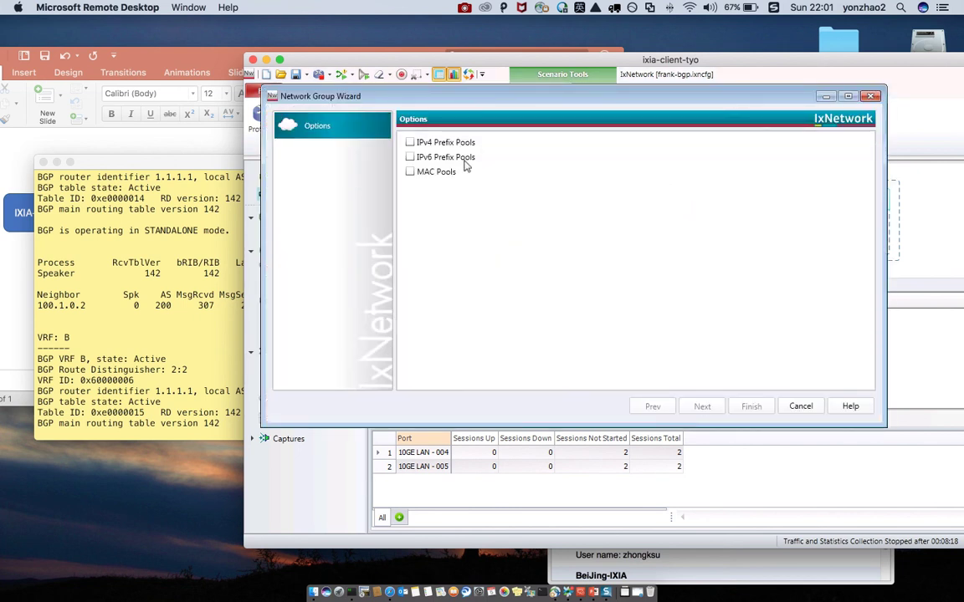
pyautogui.moveTo(450, 94); pyautogui.dragTo(503, 165)
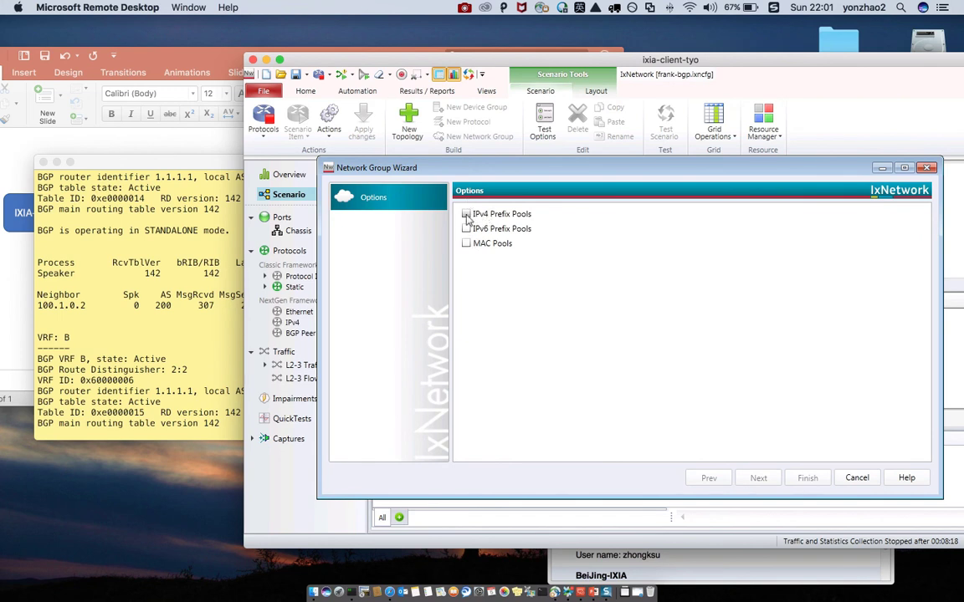
pyautogui.click(466, 214)
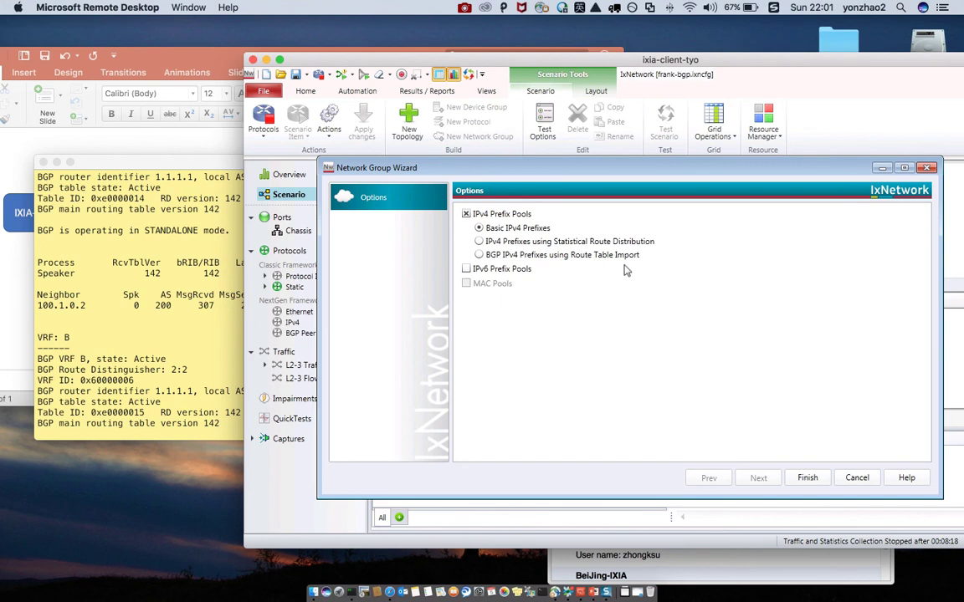
pyautogui.click(804, 477)
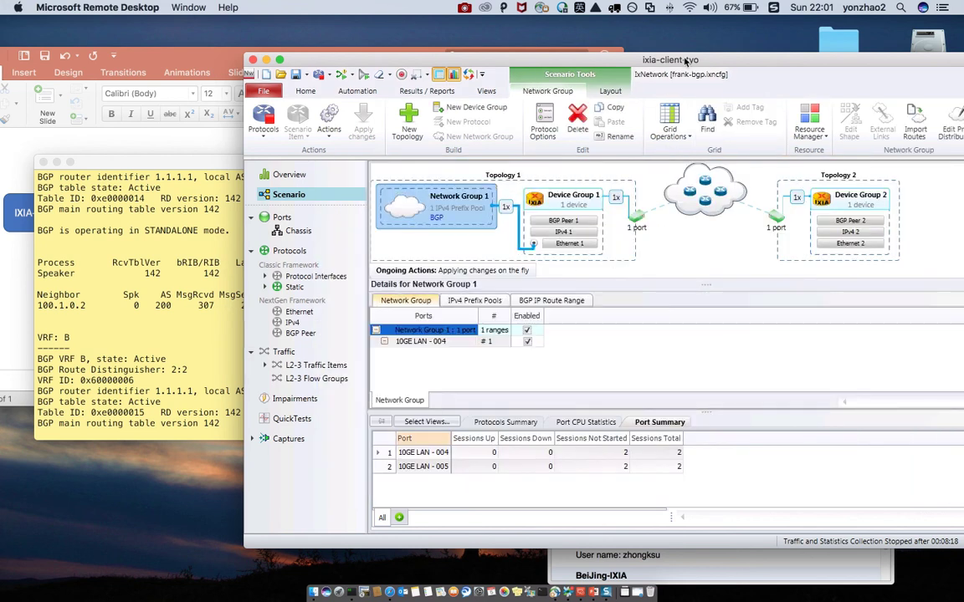
# - Set the multiplier of Network Group 1 to 5
pyautogui.moveTo(684, 60); pyautogui.dragTo(585, 58)
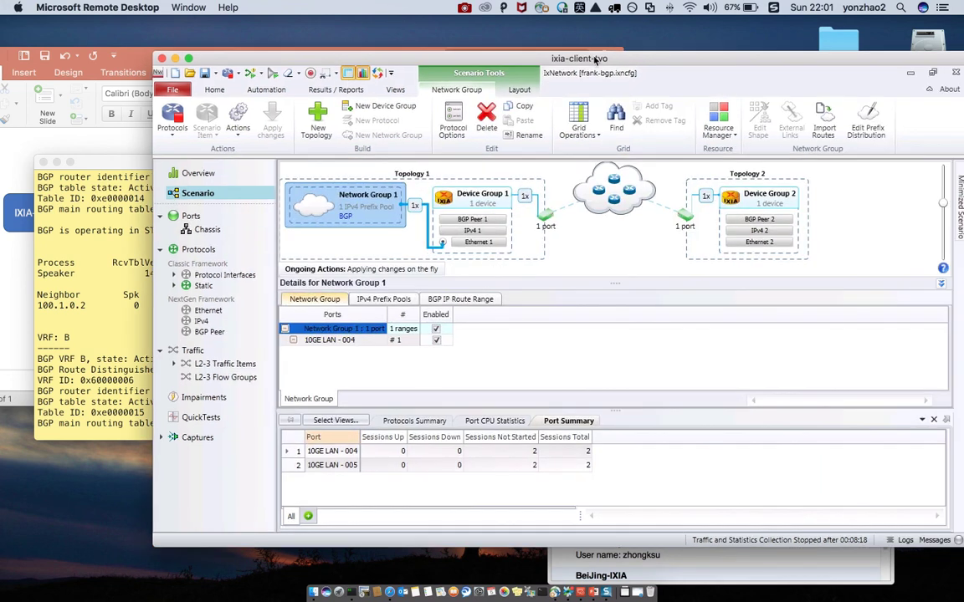
pyautogui.click(413, 207)
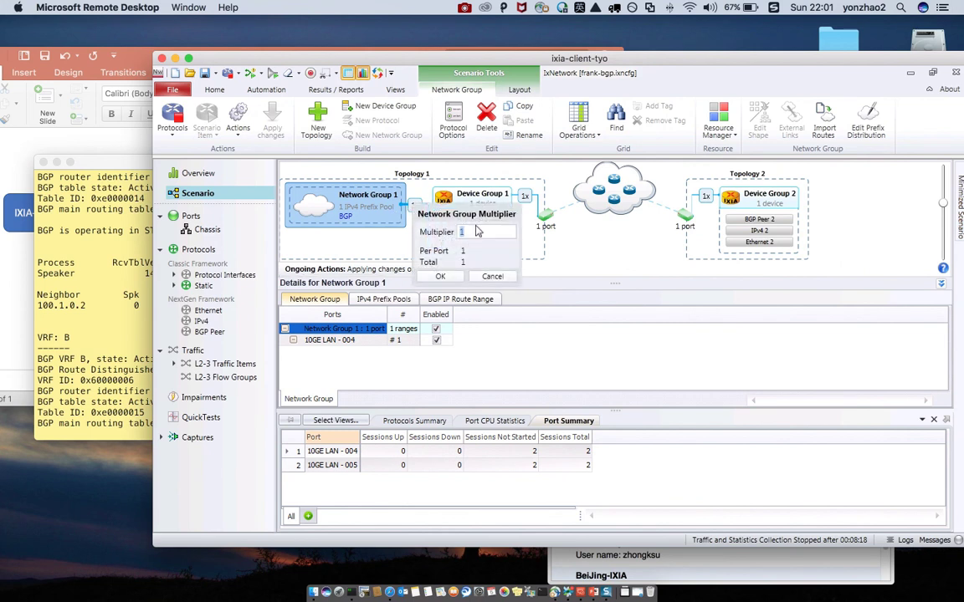
pyautogui.write('5')
pyautogui.click(441, 278)
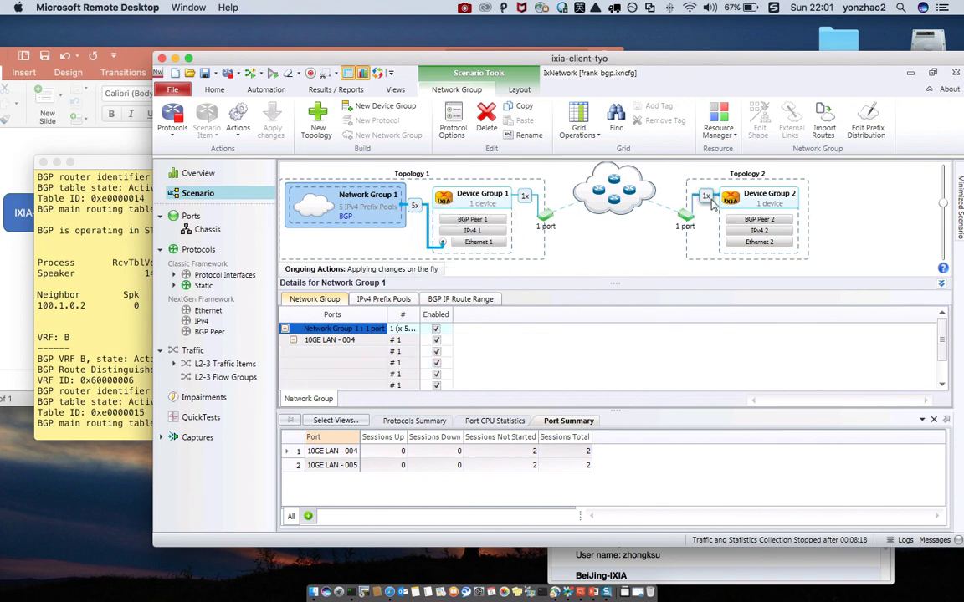
# - Show the IPv4 prefix pools of Network Group 1 and open the first network address for editing
pyautogui.click(387, 301)
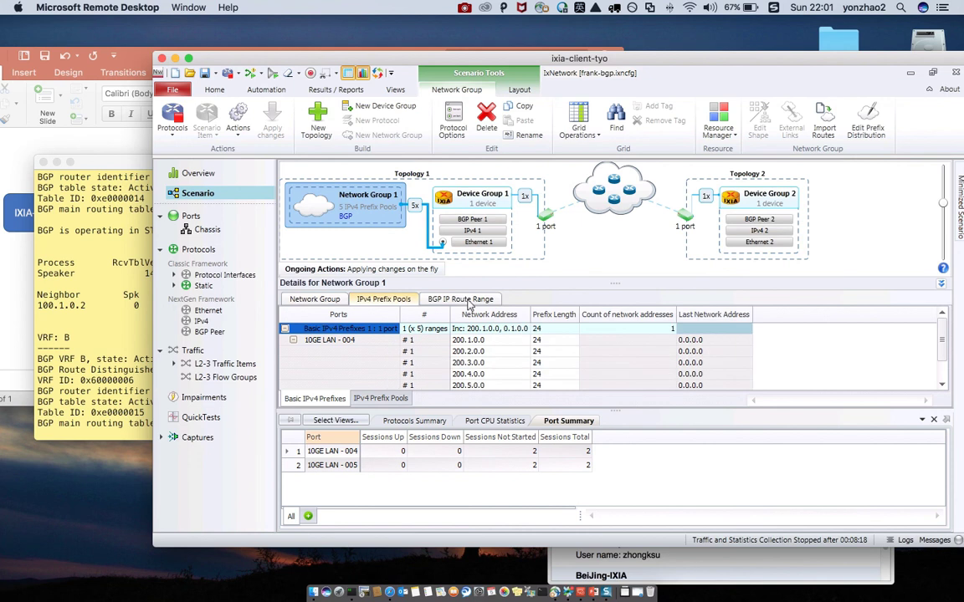
pyautogui.doubleClick(460, 340)
pyautogui.click(454, 340)
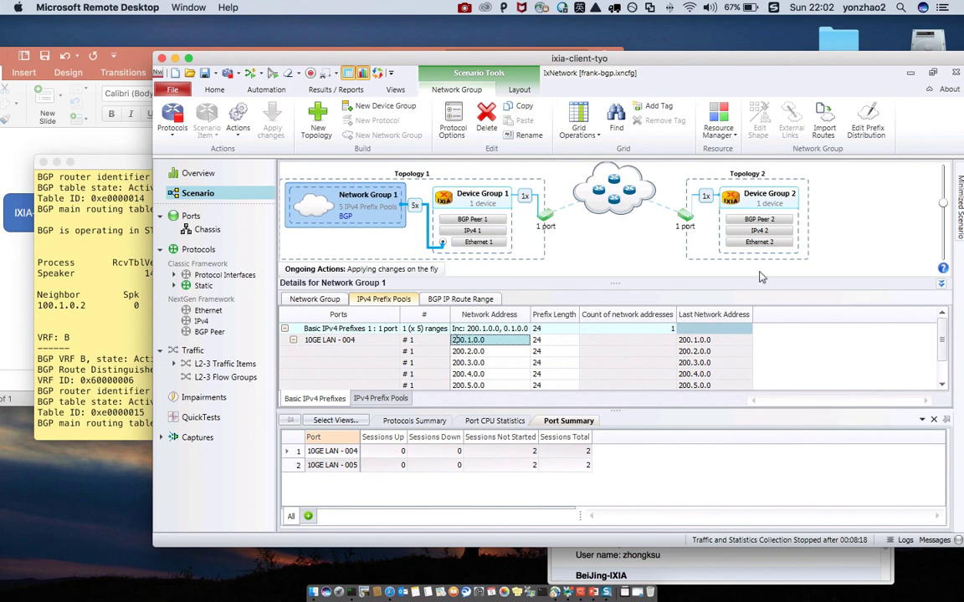
# - Add a network group with a Basic IPv4 Prefixes pool to Device Group 2, keeping that device group's multiplier at 1
pyautogui.click(705, 196)
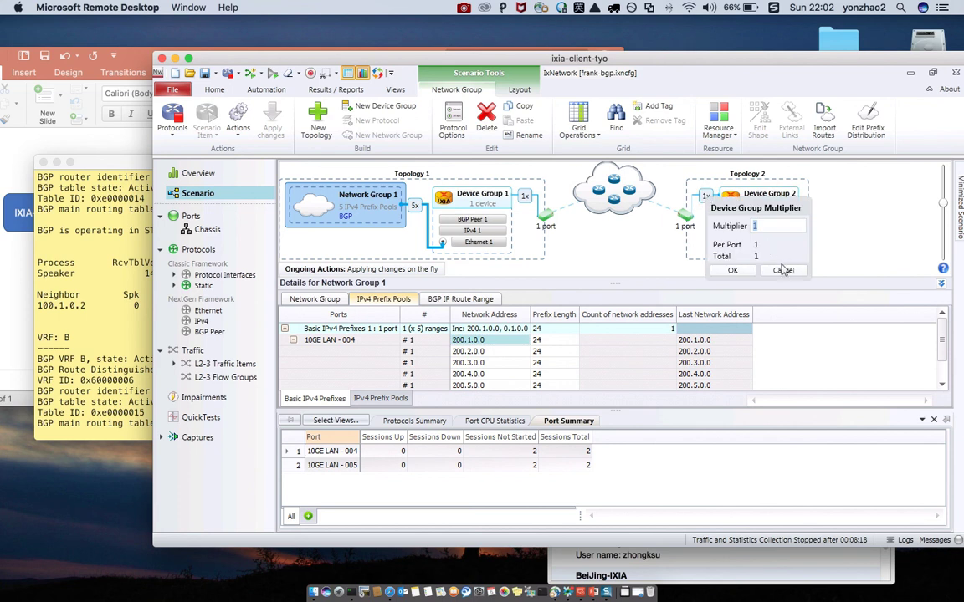
pyautogui.click(731, 269)
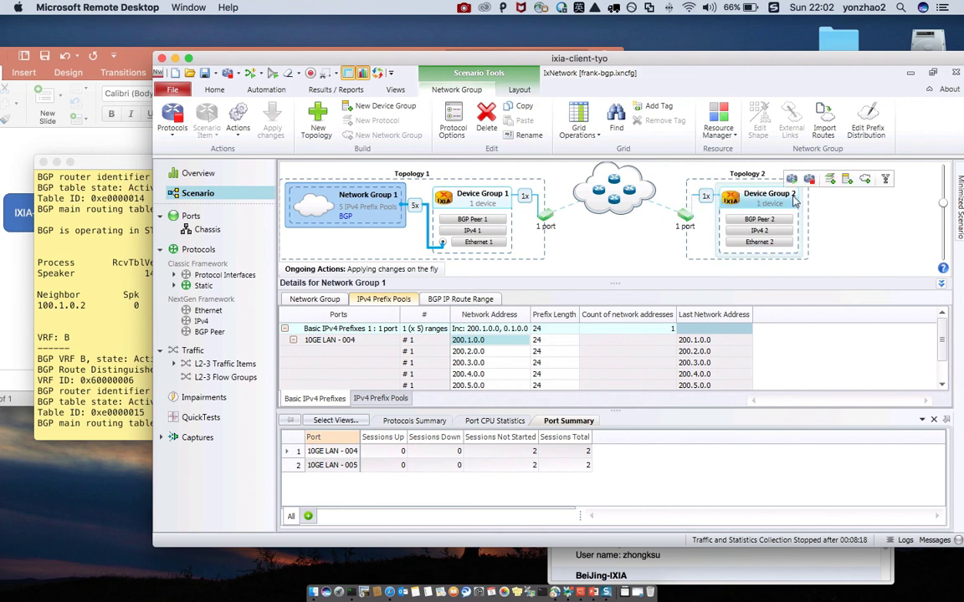
pyautogui.click(864, 179)
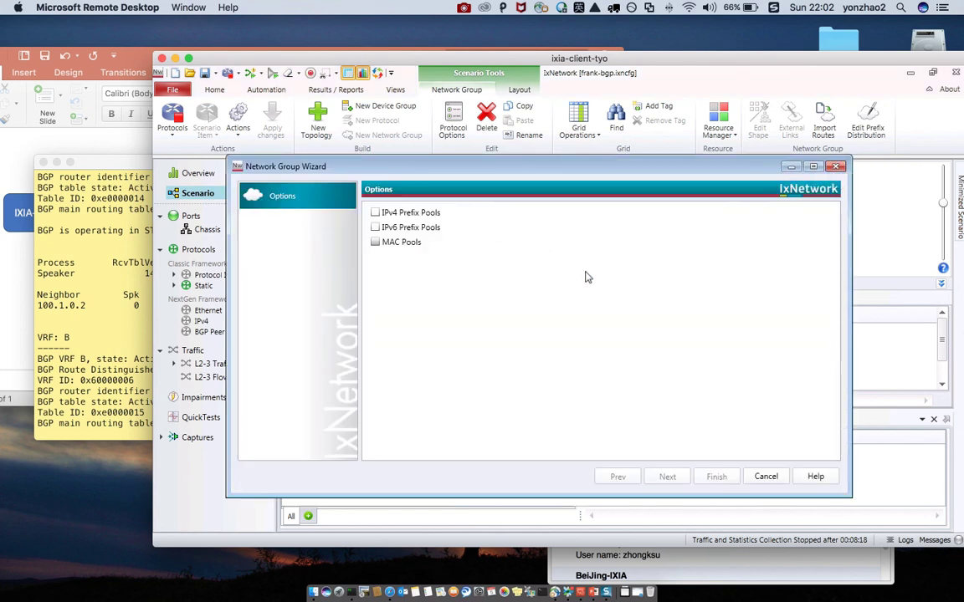
pyautogui.click(375, 213)
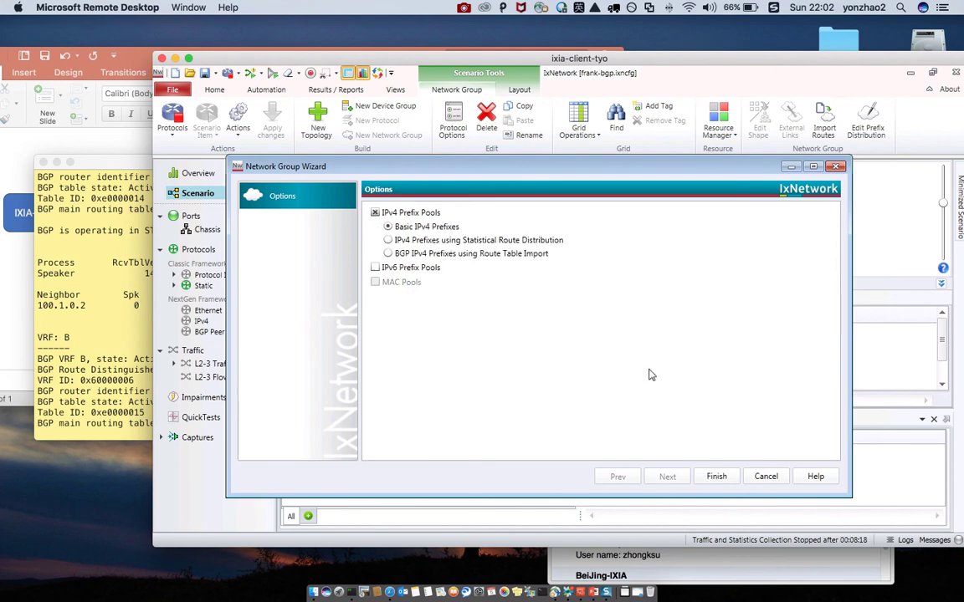
pyautogui.click(716, 476)
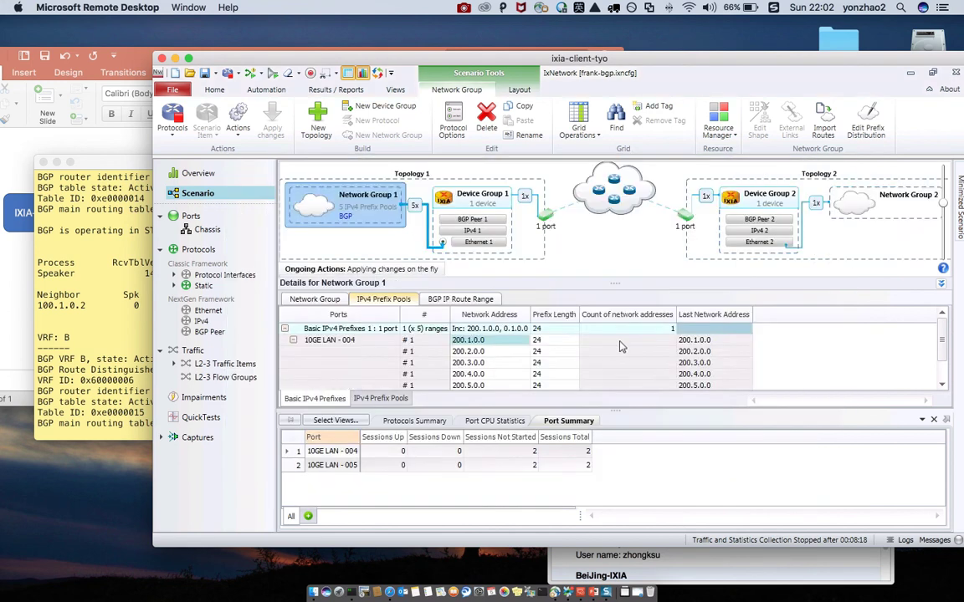
# - Set the multiplier of Network Group 2 to 5 and show its IPv4 prefix pools
pyautogui.click(815, 208)
pyautogui.write('5')
pyautogui.click(841, 279)
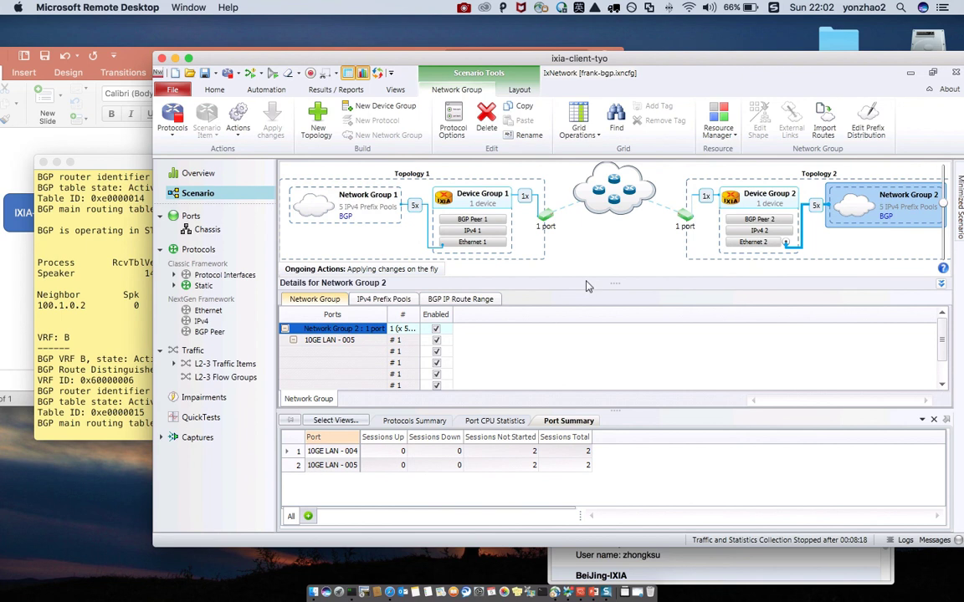
pyautogui.moveTo(767, 243)
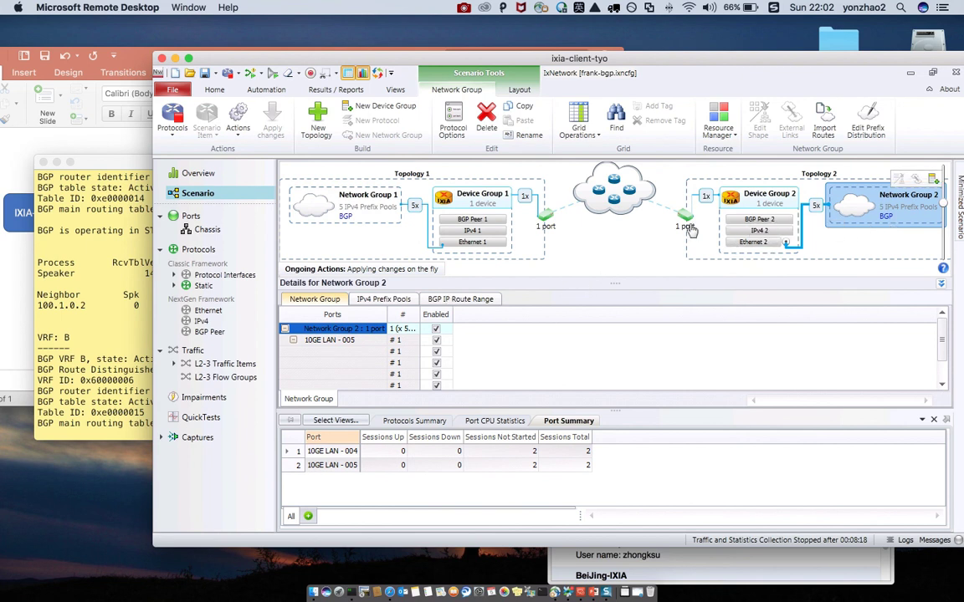
pyautogui.click(381, 299)
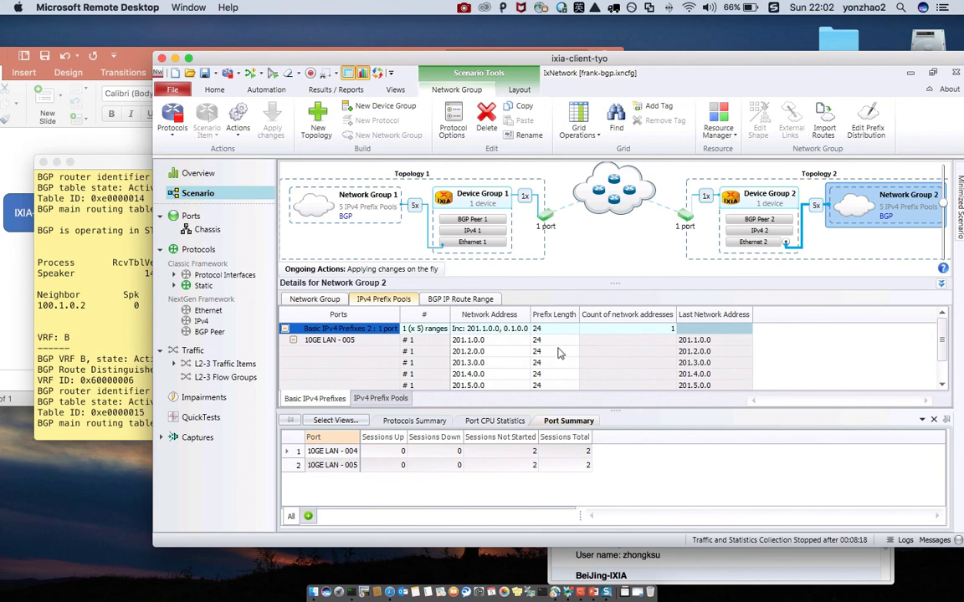
# - Try to change the first octet of Network Group 2's network address to 300 directly in the grid
pyautogui.click(465, 340)
pyautogui.click(465, 341)
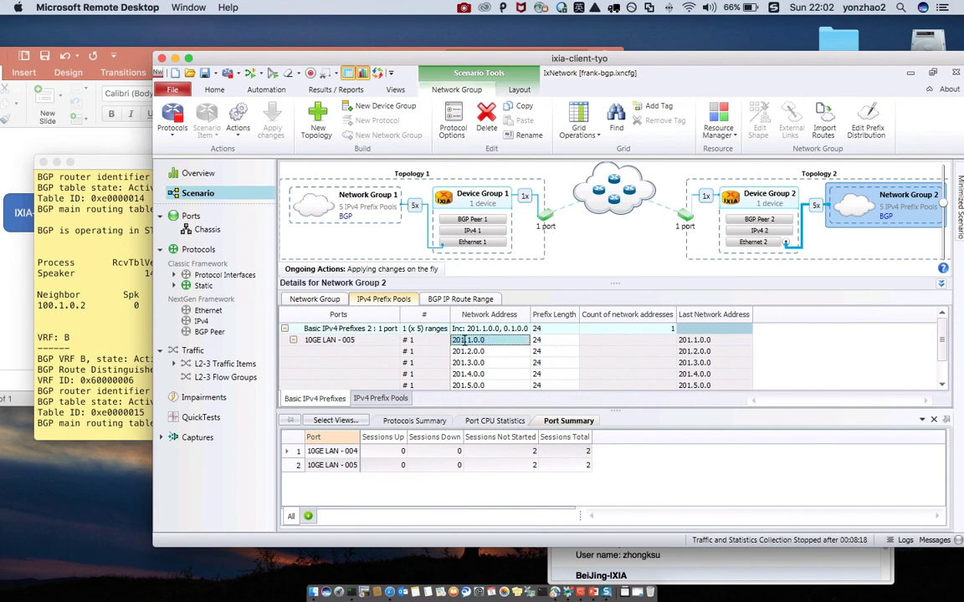
pyautogui.click(481, 329)
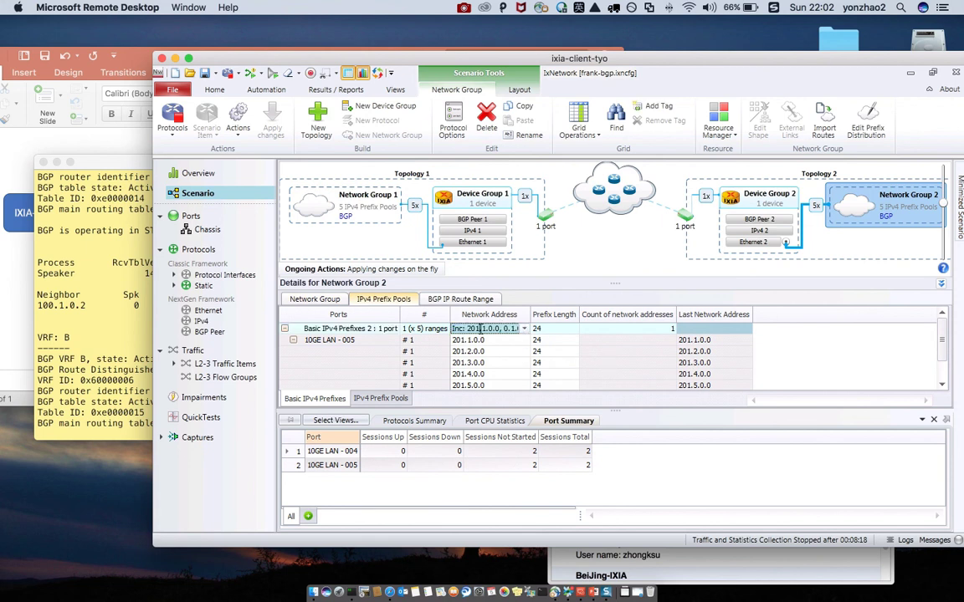
pyautogui.moveTo(480, 329); pyautogui.dragTo(465, 327)
pyautogui.write('300')
pyautogui.click(540, 330)
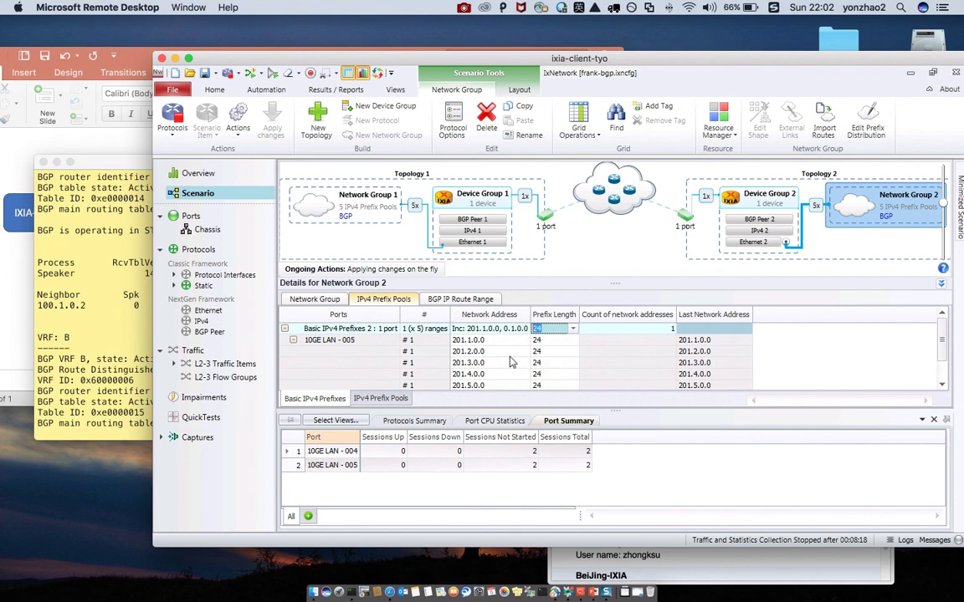
# - Set the start value of Network Group 2's incrementing network addresses to 210.1.0.0
pyautogui.click(527, 329)
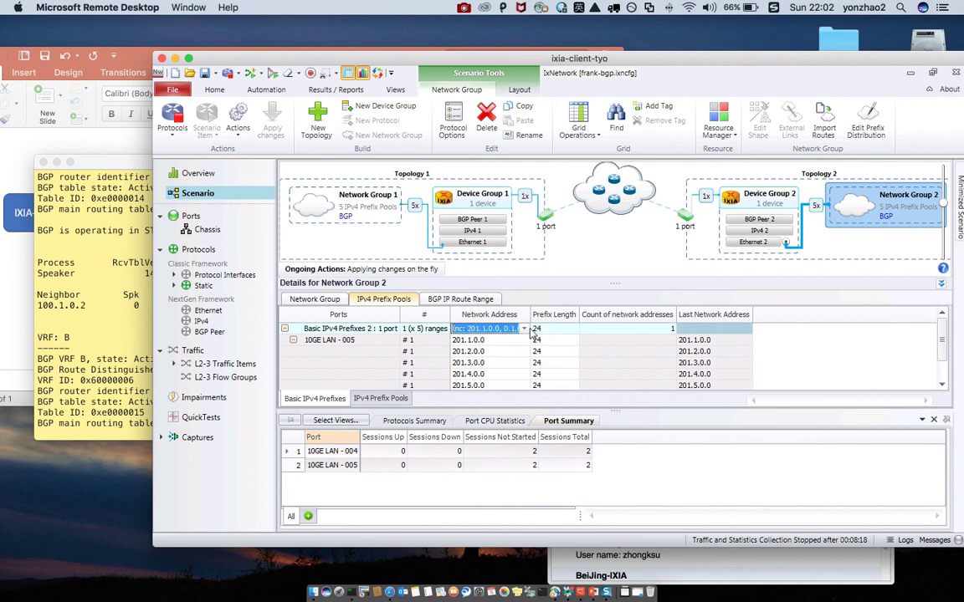
pyautogui.click(526, 330)
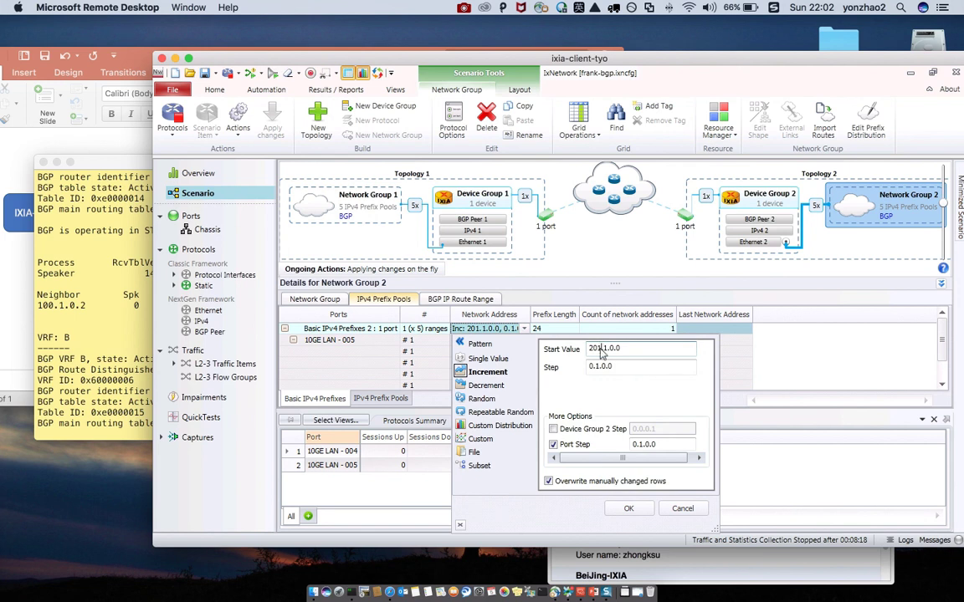
pyautogui.press('BackSpace')
pyautogui.write('300')
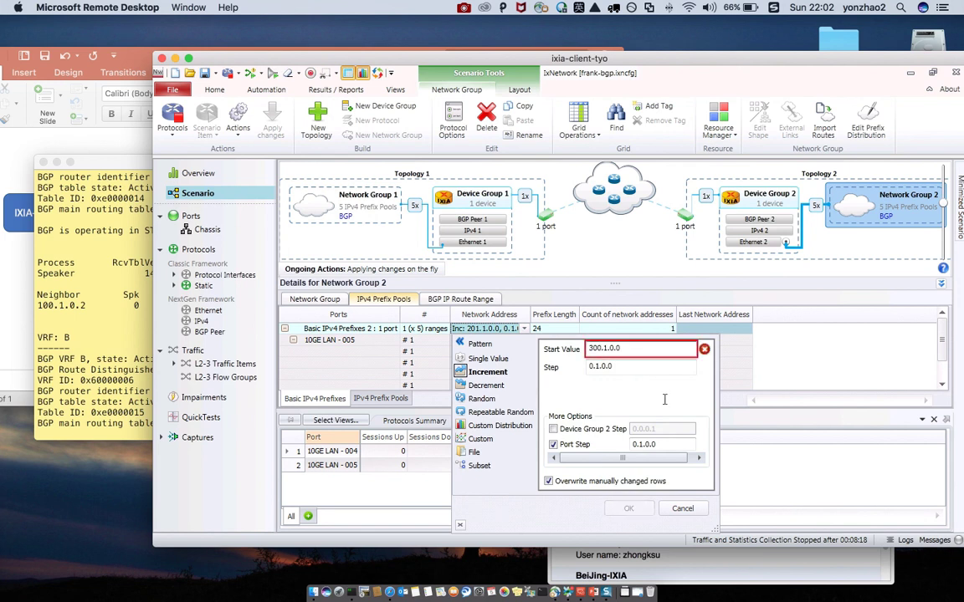
pyautogui.press('BackSpace')
pyautogui.press('BackSpace')
pyautogui.press('BackSpace')
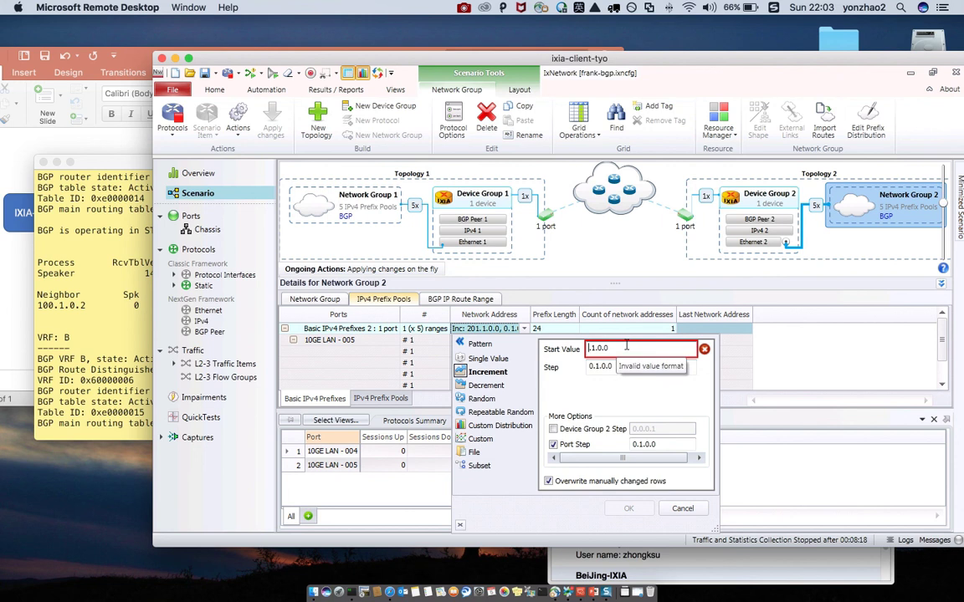
pyautogui.write('210')
pyautogui.press('Return')
pyautogui.click(502, 340)
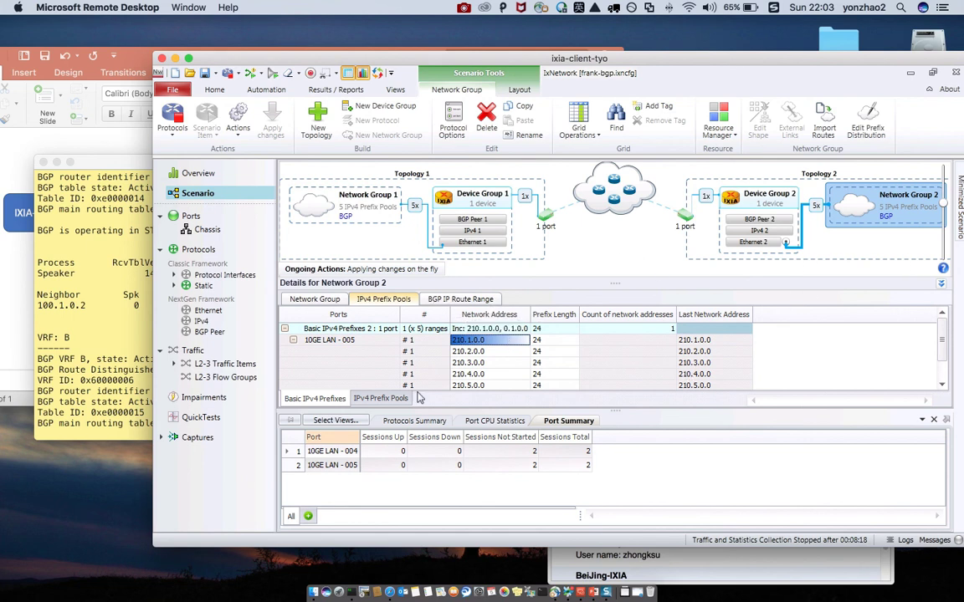
# - Set the AS path segment type of Network Group 1's BGP IP route range to AS-SEQ for all ranges
pyautogui.click(328, 195)
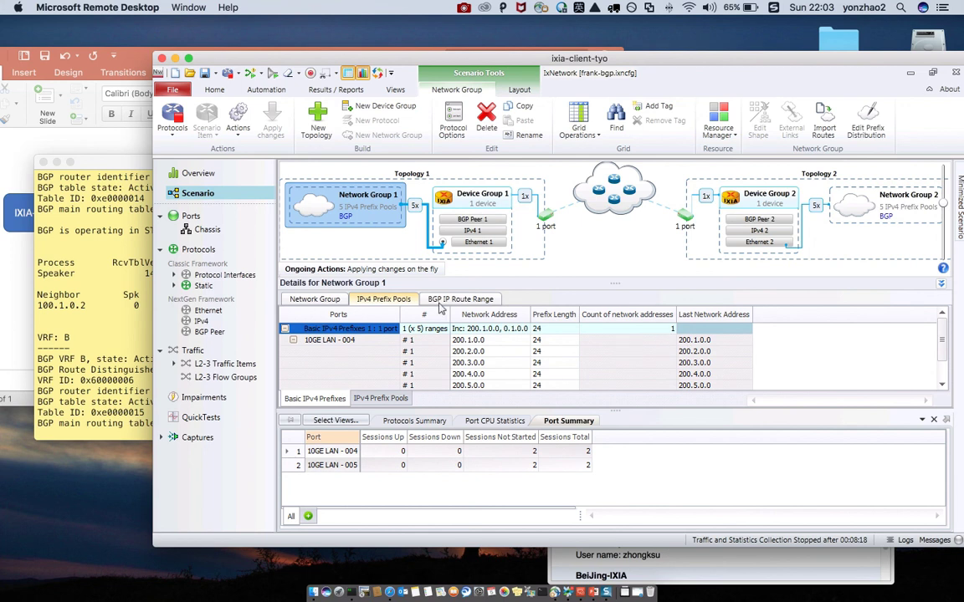
pyautogui.click(460, 299)
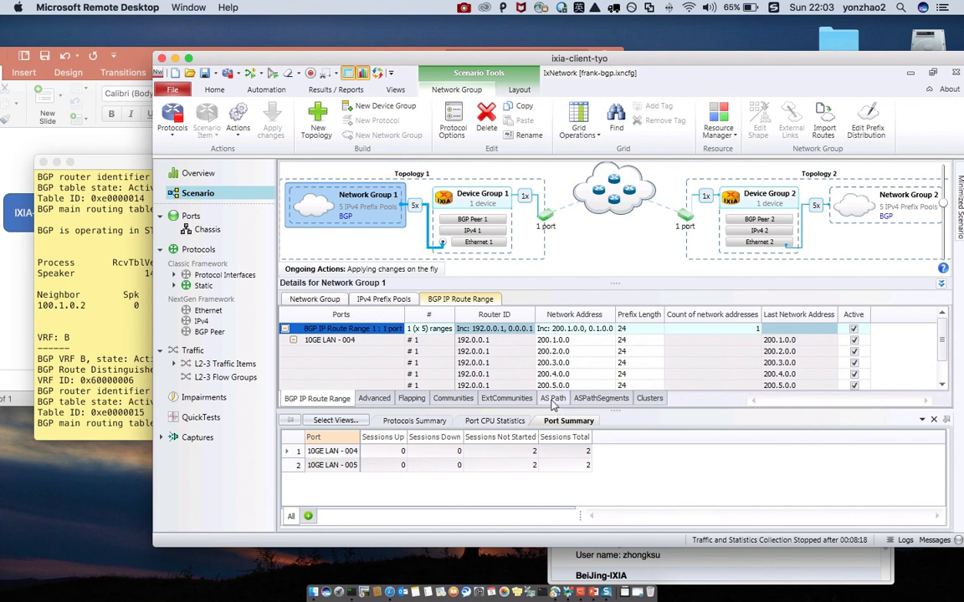
pyautogui.click(601, 398)
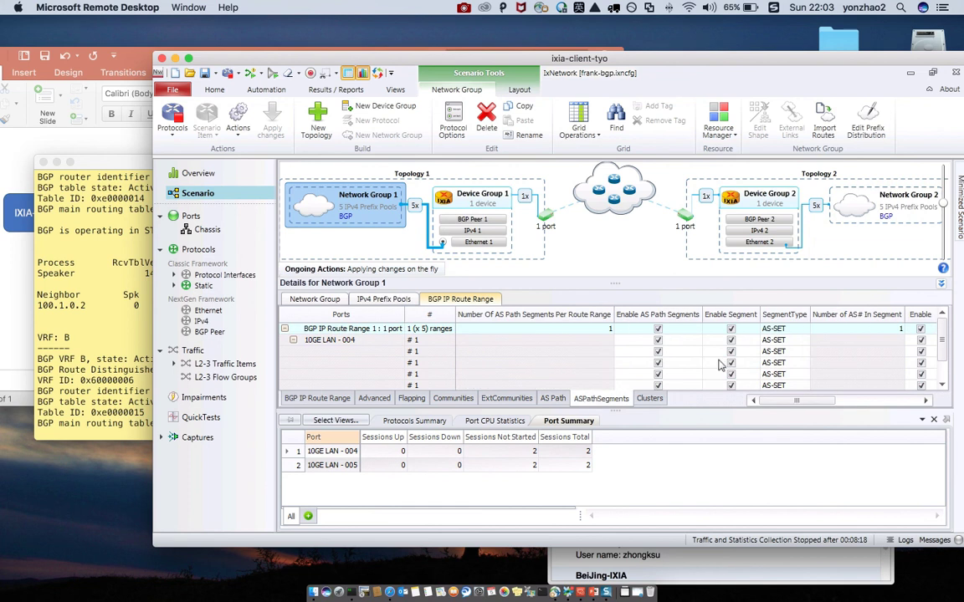
pyautogui.click(801, 330)
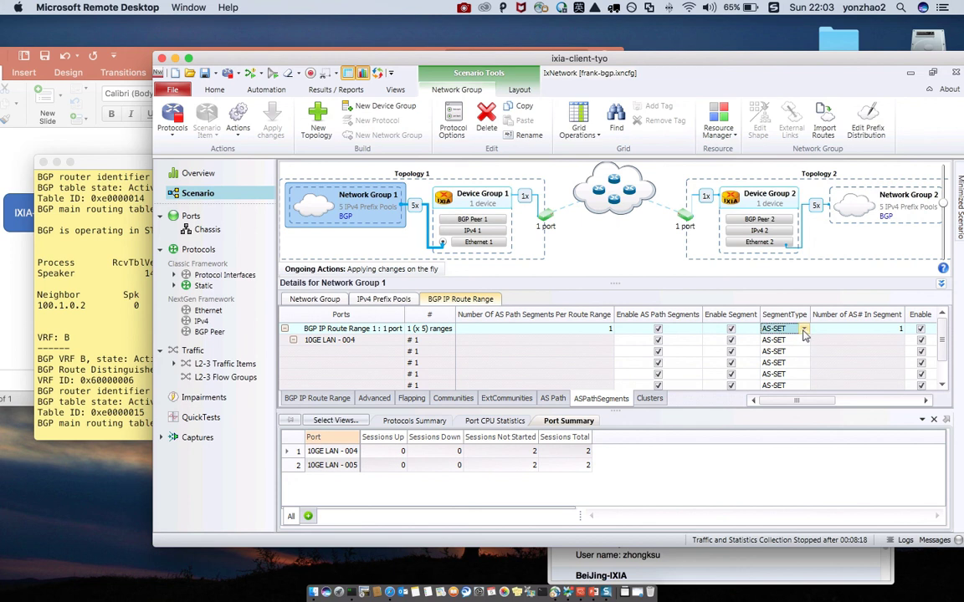
pyautogui.click(803, 331)
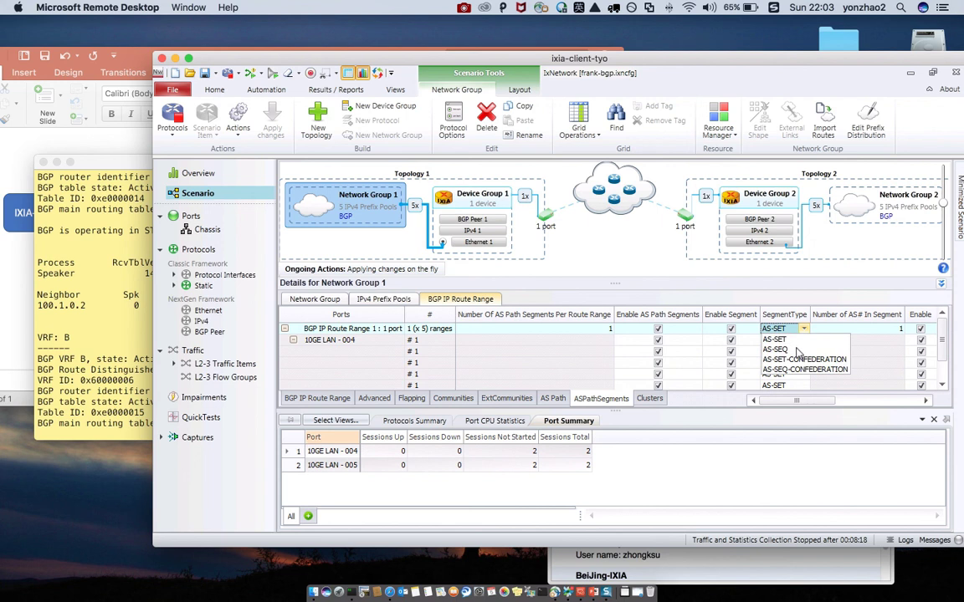
pyautogui.click(791, 351)
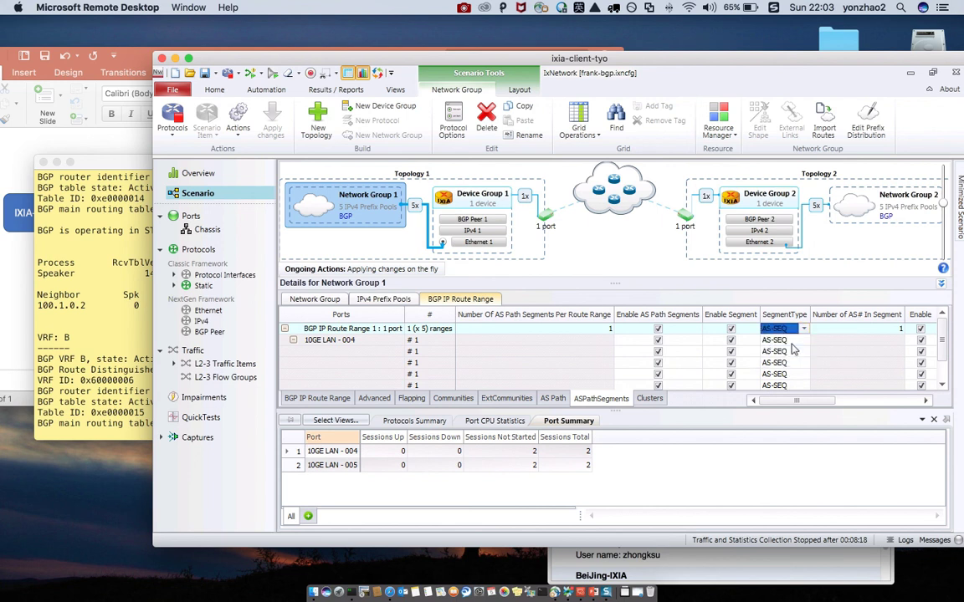
# - Set the number of AS numbers in Network Group 1's AS path segment to 5
pyautogui.moveTo(817, 400); pyautogui.dragTo(878, 394)
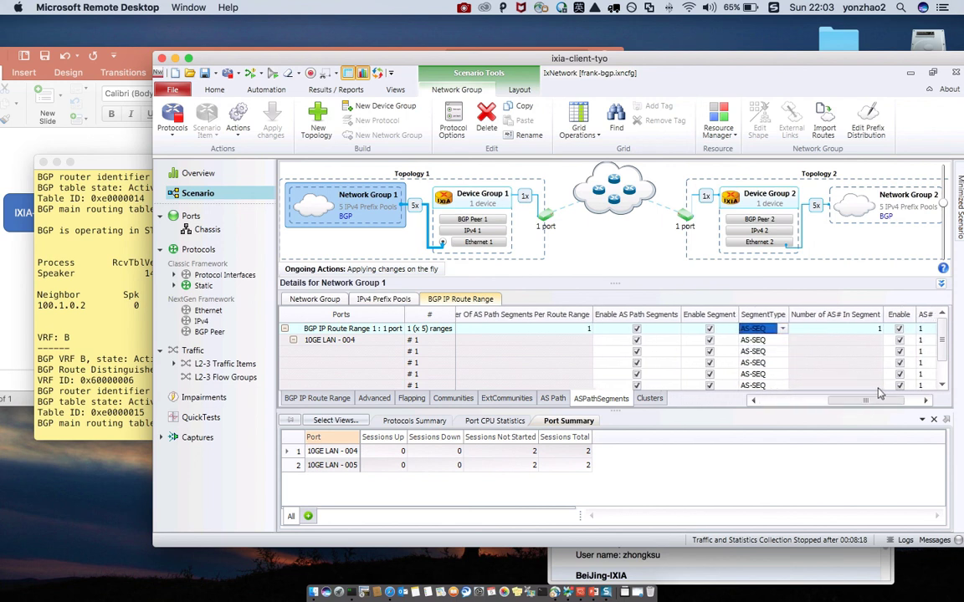
pyautogui.click(876, 328)
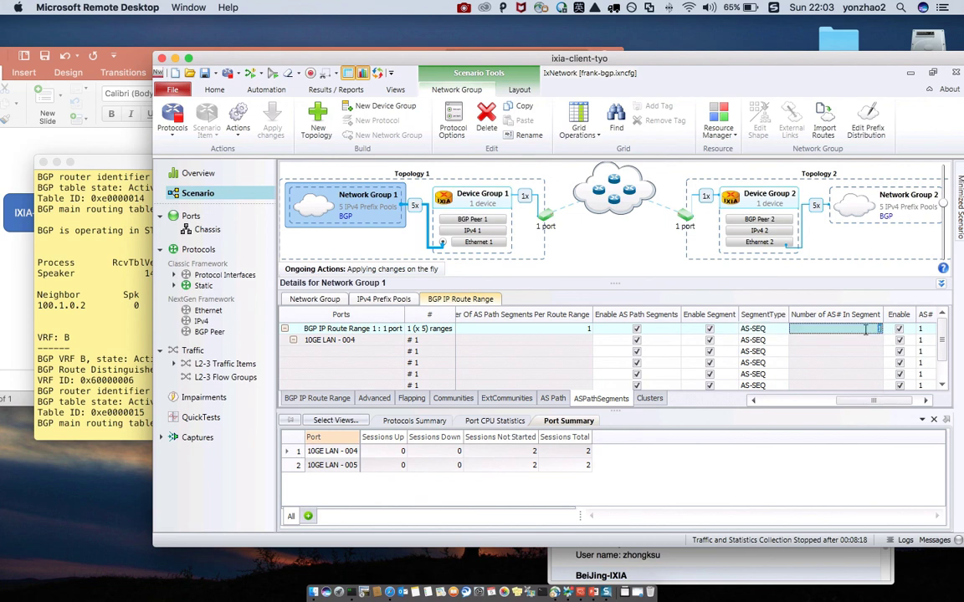
pyautogui.write('5')
pyautogui.click(843, 342)
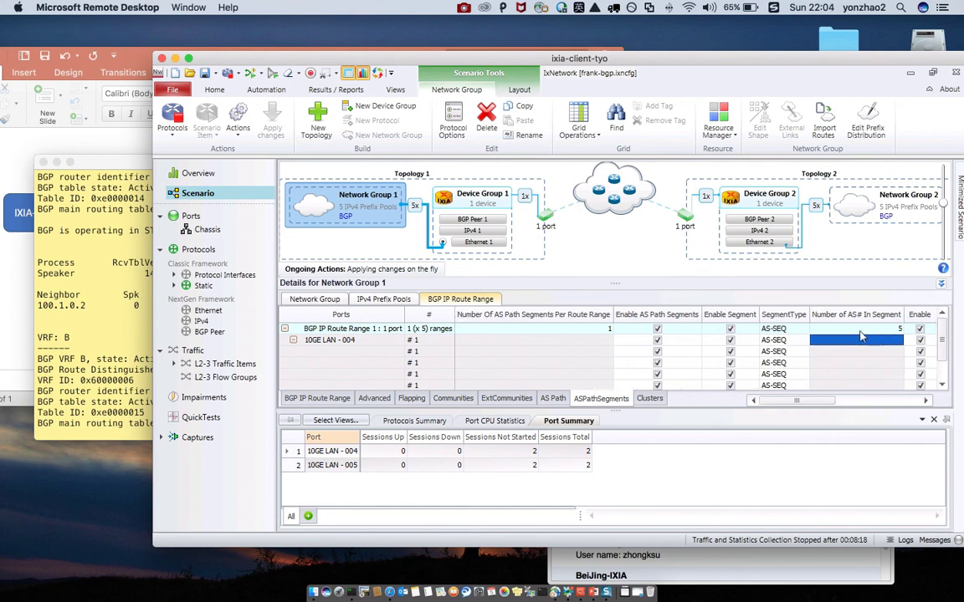
pyautogui.hscroll(5, 801, 403)
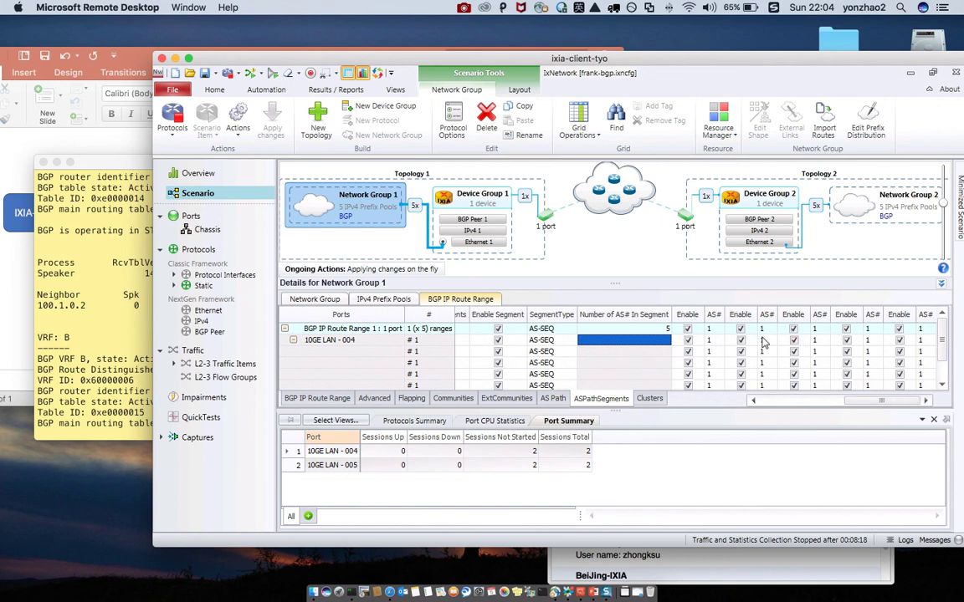
# - Try to enter a new first AS number for the path segment directly in the grid
pyautogui.doubleClick(714, 340)
pyautogui.click(711, 328)
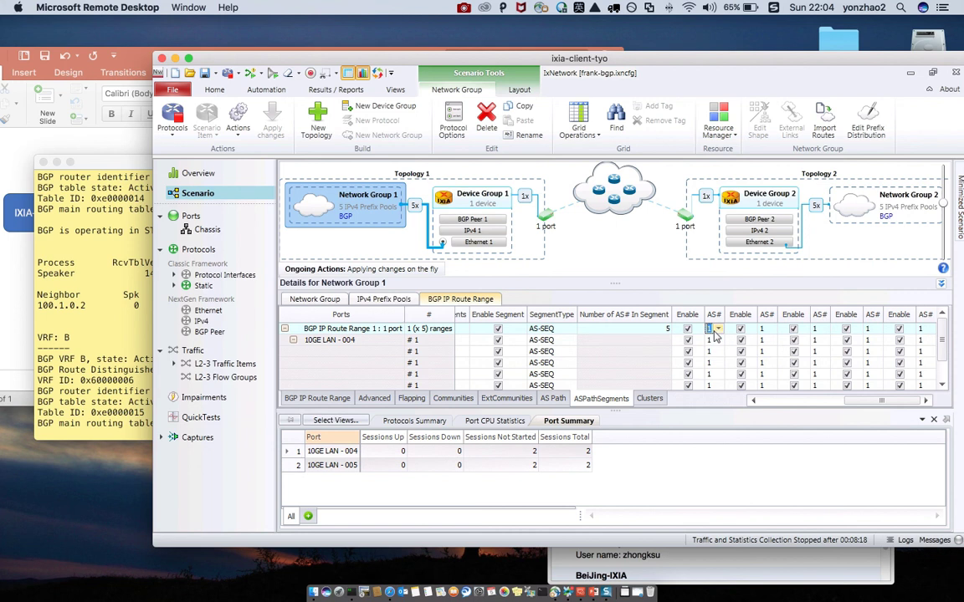
pyautogui.write('2')
pyautogui.press('Tab')
# - Widen the first AS# column and set the first AS number to the single value 1000 for all ranges
pyautogui.moveTo(727, 315); pyautogui.dragTo(749, 314)
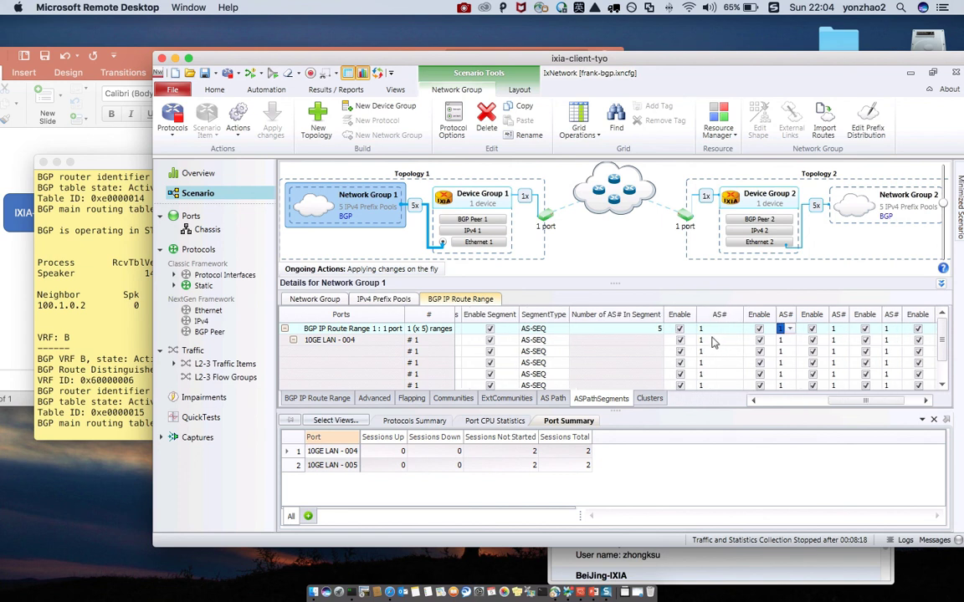
pyautogui.click(714, 339)
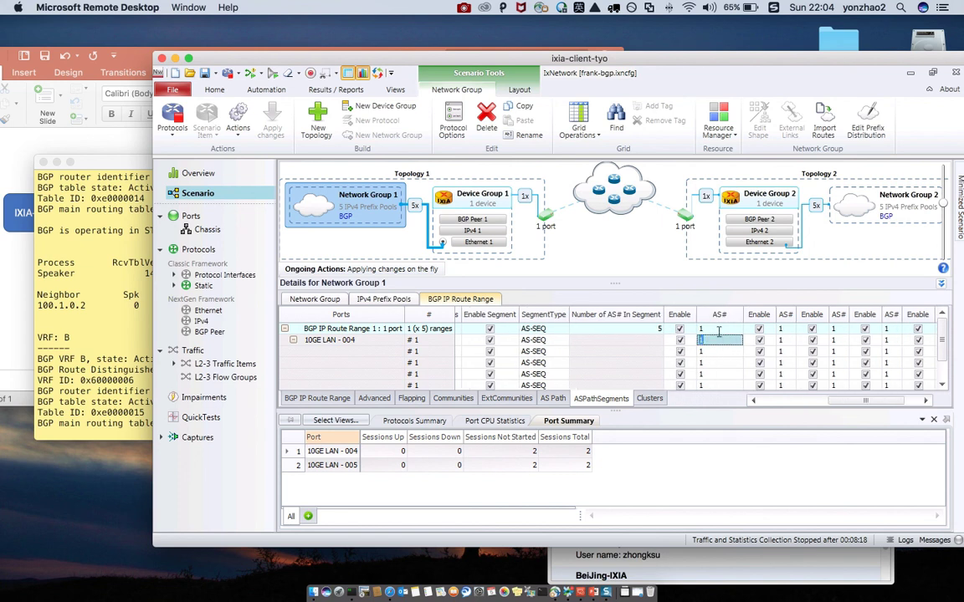
pyautogui.click(711, 329)
pyautogui.click(736, 329)
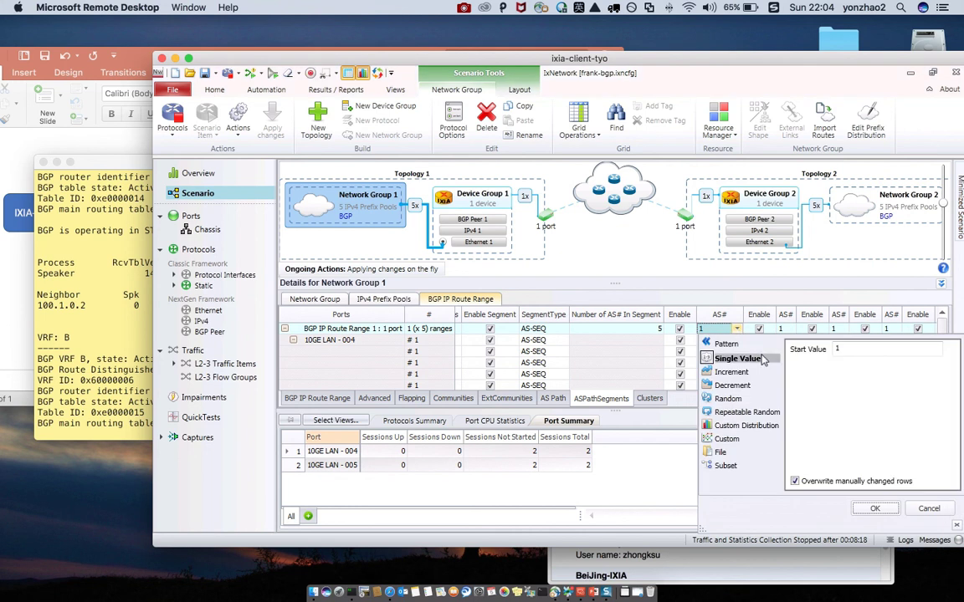
pyautogui.click(851, 350)
pyautogui.press('BackSpace')
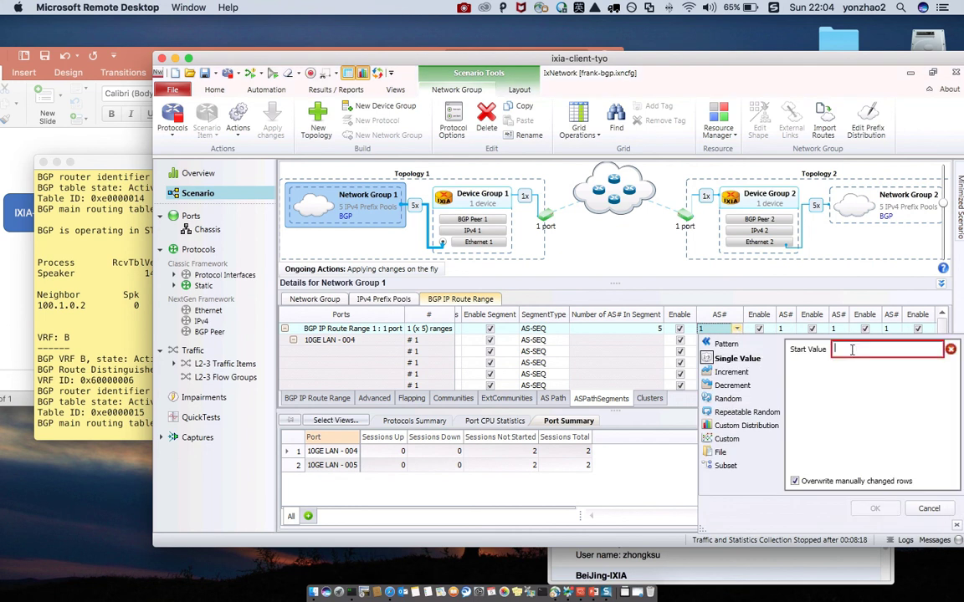
pyautogui.write('1')
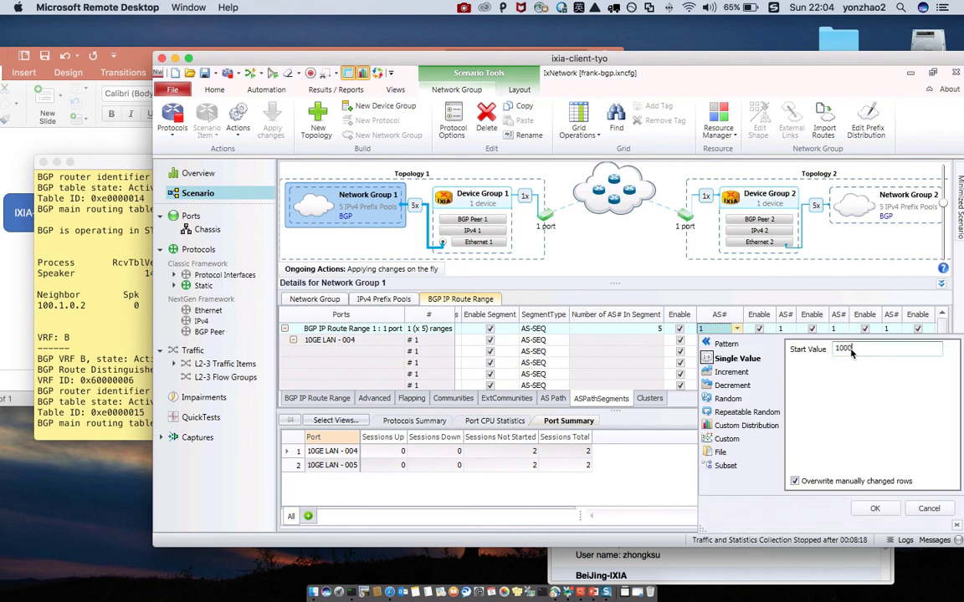
pyautogui.write('000')
pyautogui.click(874, 509)
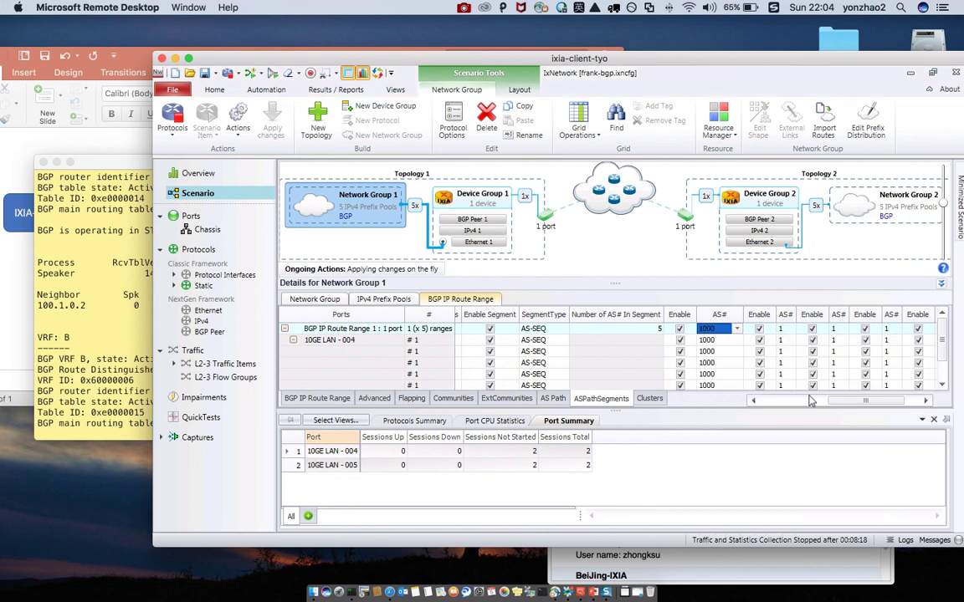
# - Widen the second AS# column and set the second AS number to 2000 for all ranges
pyautogui.click(790, 332)
pyautogui.write('10')
pyautogui.press('Return')
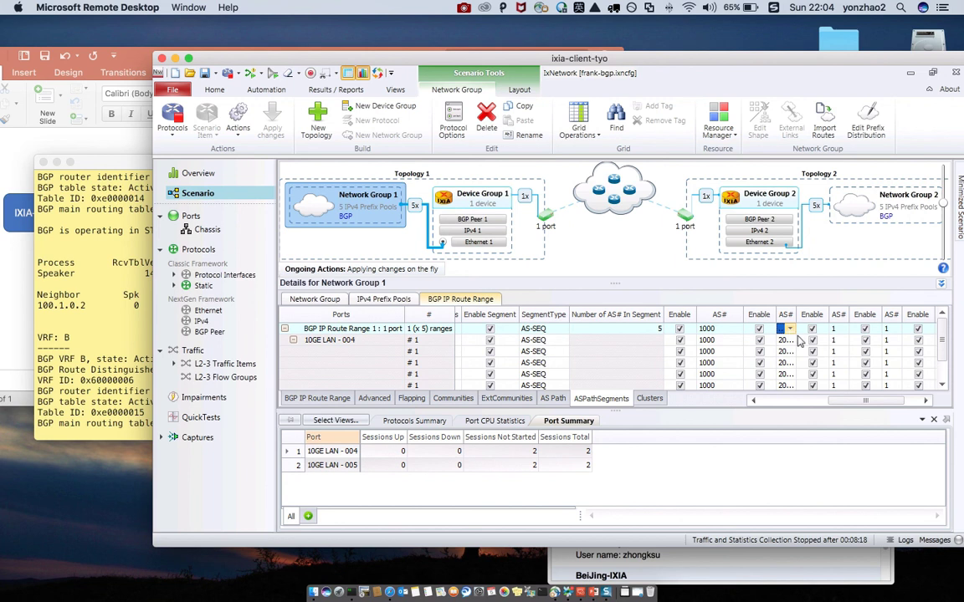
pyautogui.moveTo(798, 314); pyautogui.dragTo(820, 316)
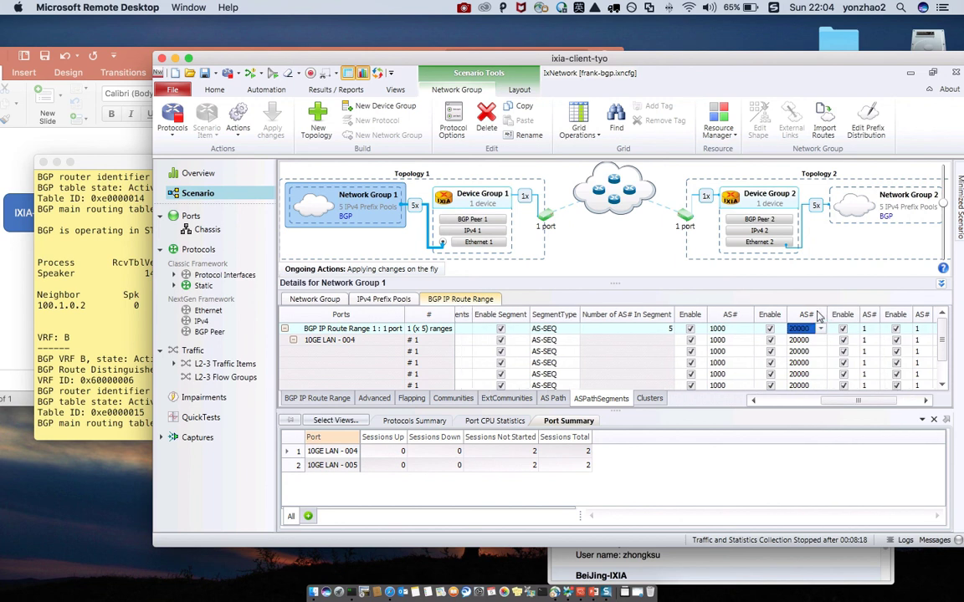
pyautogui.click(872, 331)
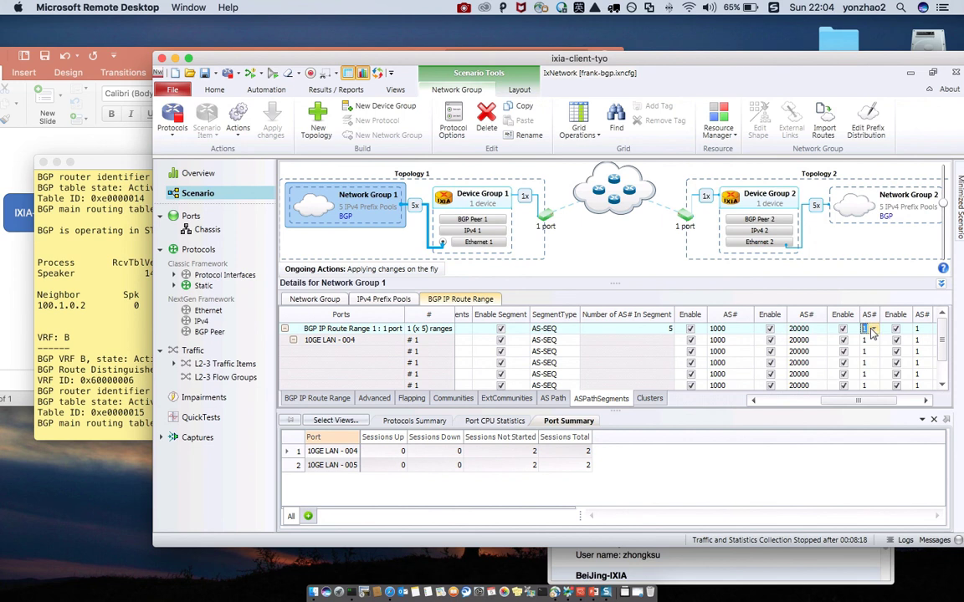
pyautogui.click(812, 328)
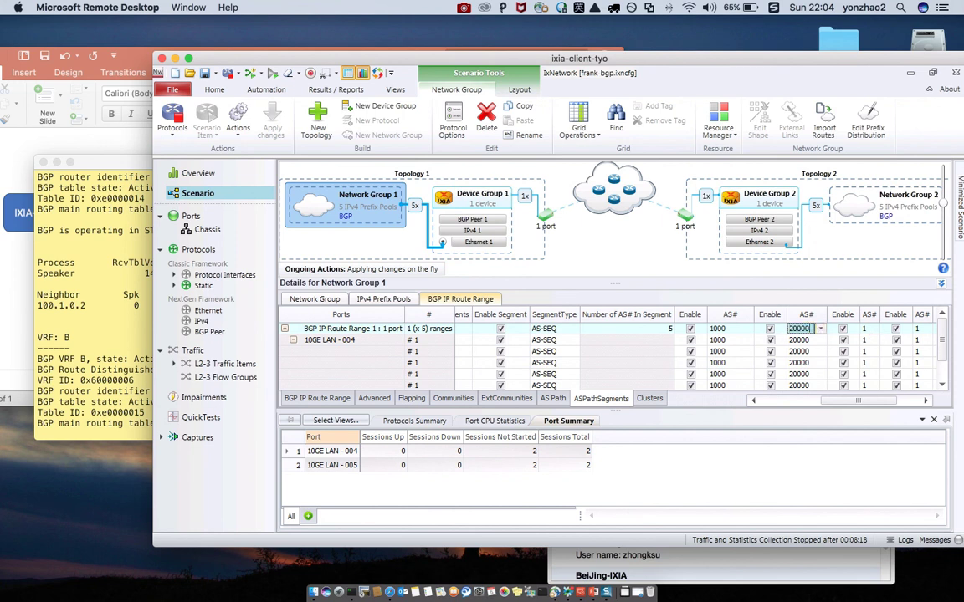
pyautogui.write('2000')
# - Set the third, fourth and fifth AS numbers of the path segment to 3000, 4000 and 5000 for all ranges
pyautogui.click(870, 331)
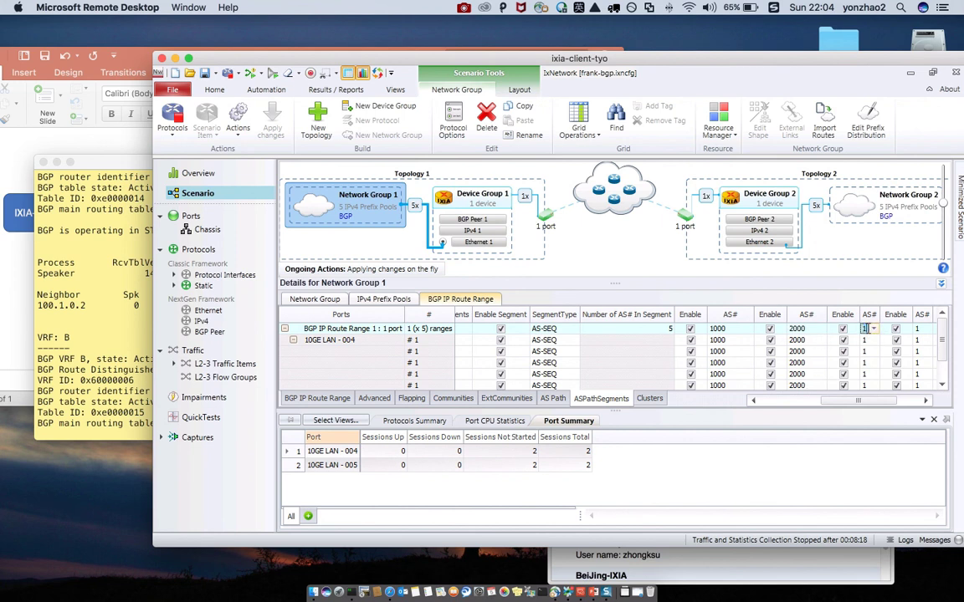
pyautogui.write('3000')
pyautogui.click(920, 331)
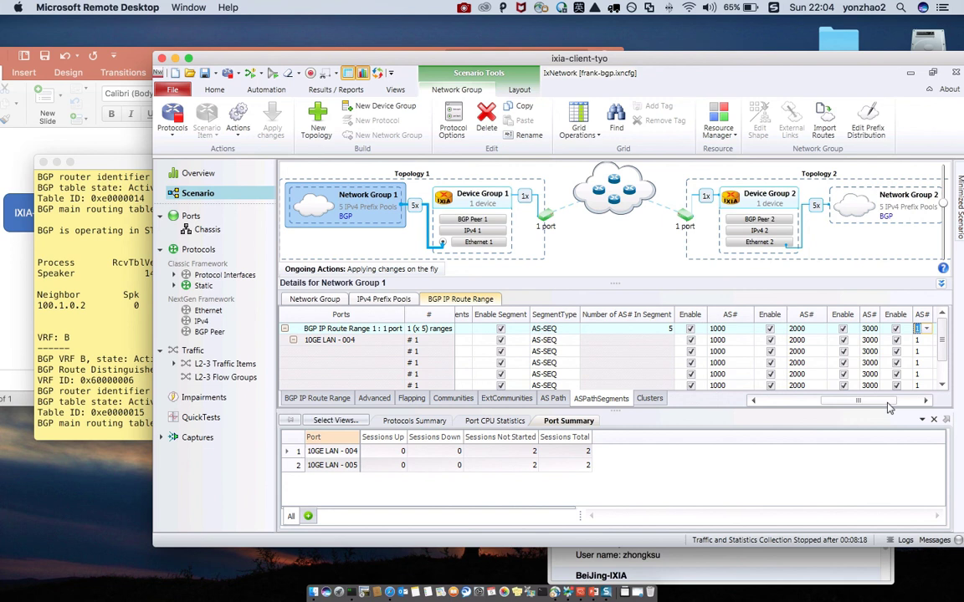
pyautogui.moveTo(889, 407); pyautogui.dragTo(913, 407)
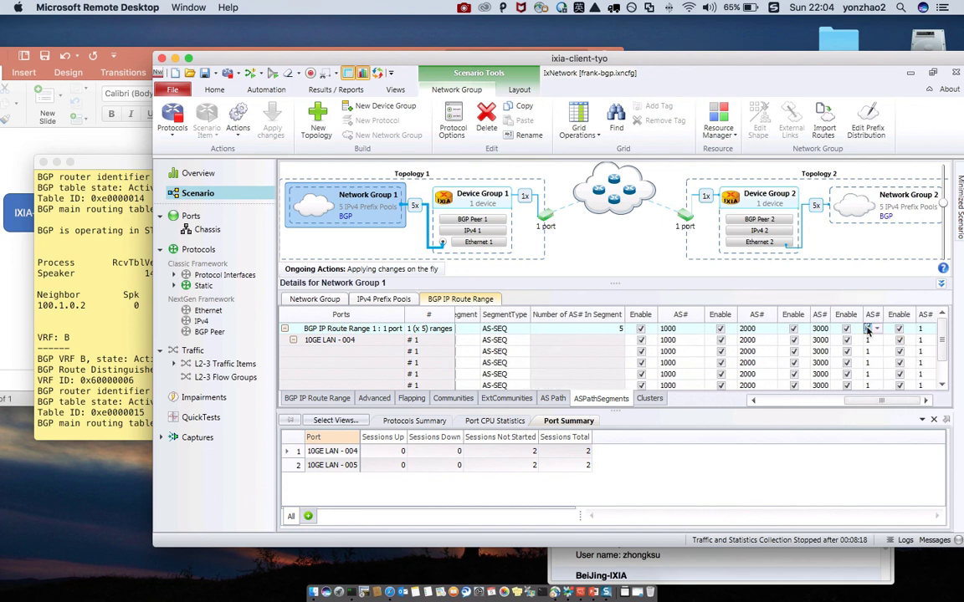
pyautogui.write('4000')
pyautogui.click(921, 329)
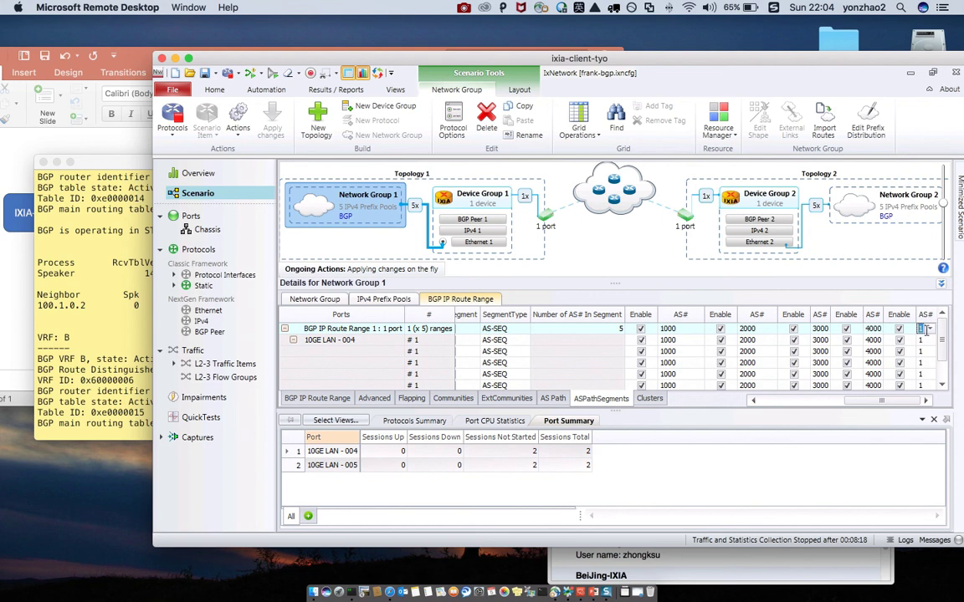
pyautogui.write('5000')
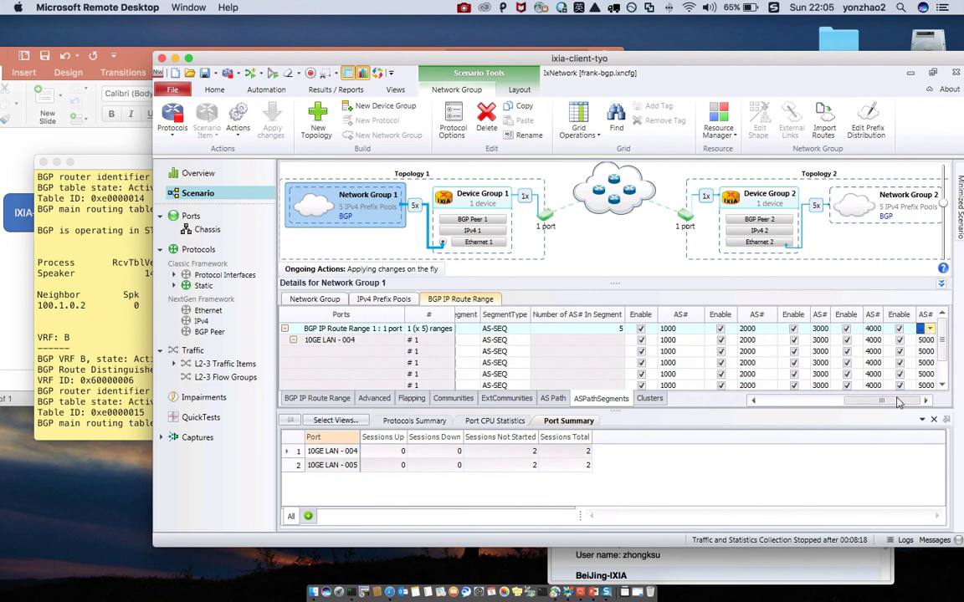
pyautogui.hscroll(-5, 698, 369)
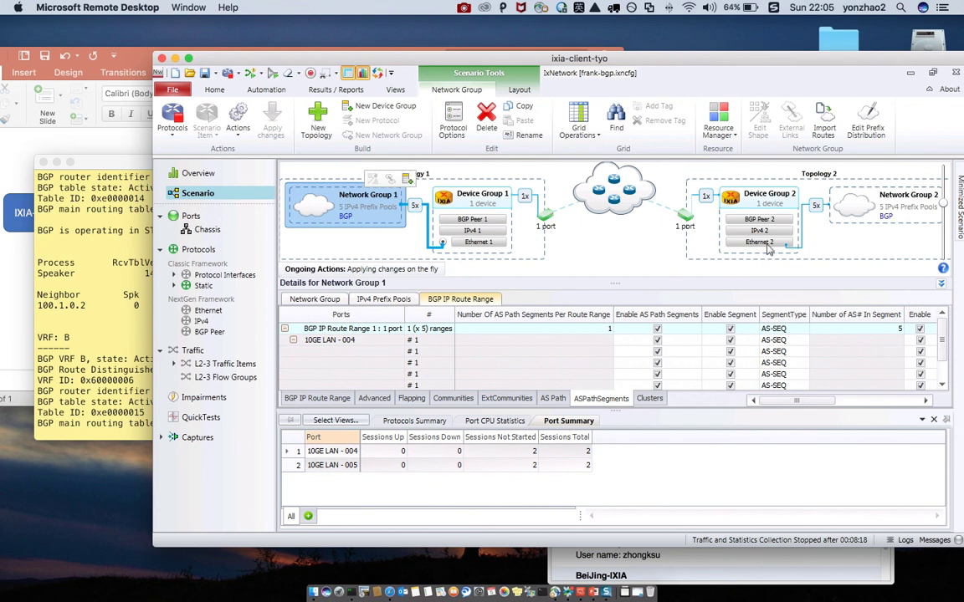
# - Start the protocols of Topology 1 and Topology 2 from the scenario details
pyautogui.click(590, 248)
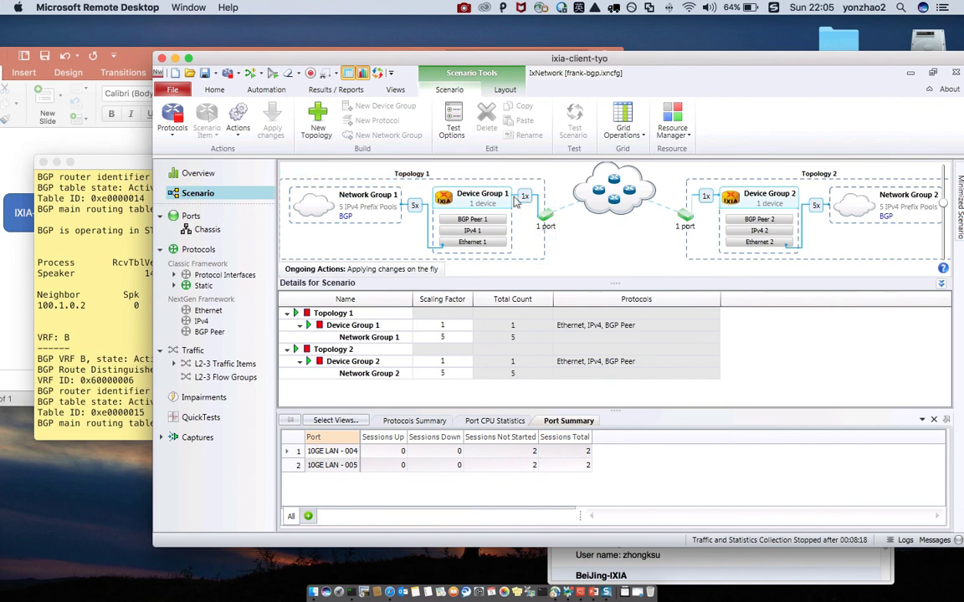
pyautogui.click(297, 314)
pyautogui.click(295, 349)
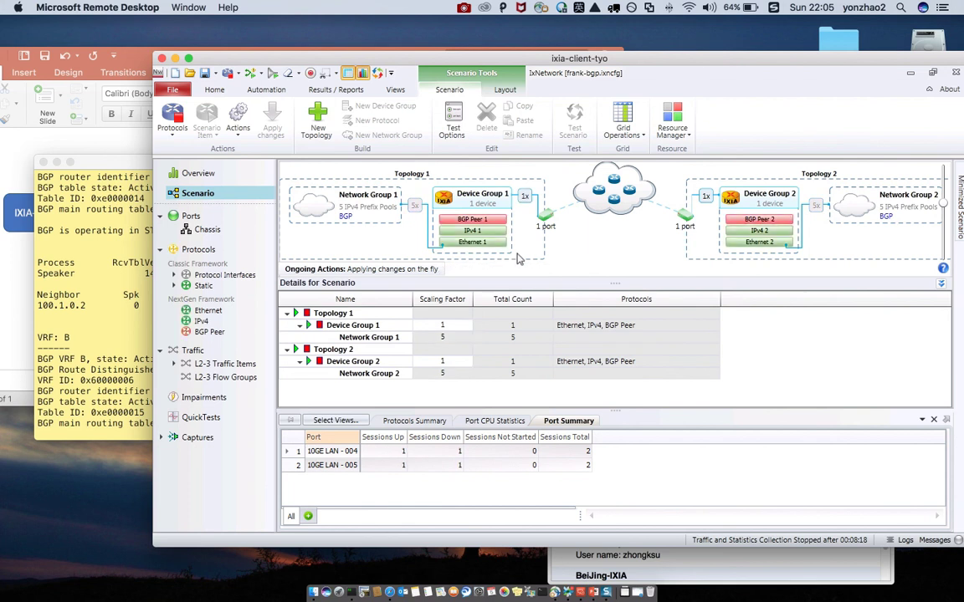
# - Switch to the router's telnet session in iTerm2 to view its BGP summary, and check the topologies' protocol status in IxNetwork
pyautogui.click(107, 237)
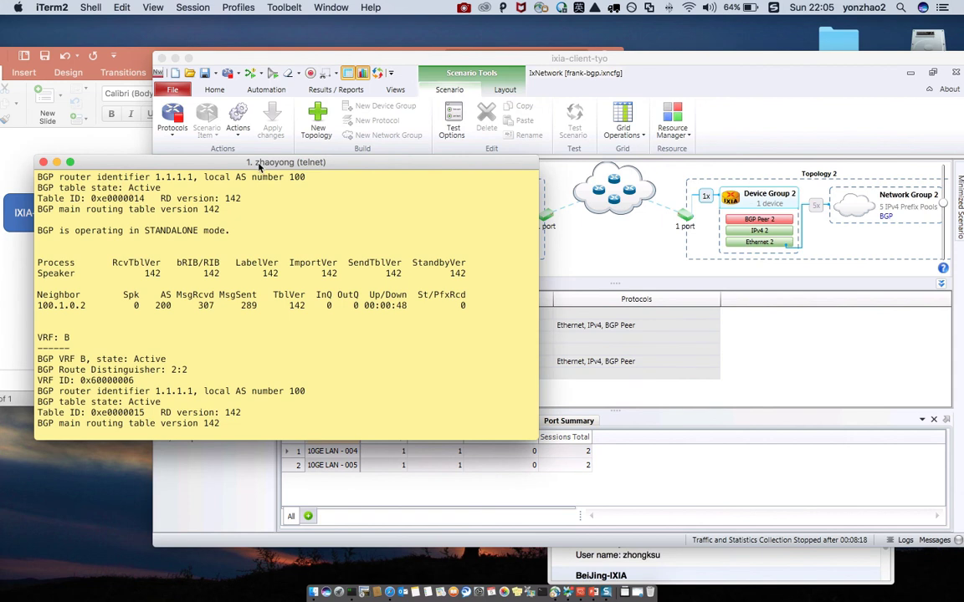
pyautogui.moveTo(260, 167); pyautogui.dragTo(358, 207)
pyautogui.press('Return')
pyautogui.press('Return')
pyautogui.press('Return')
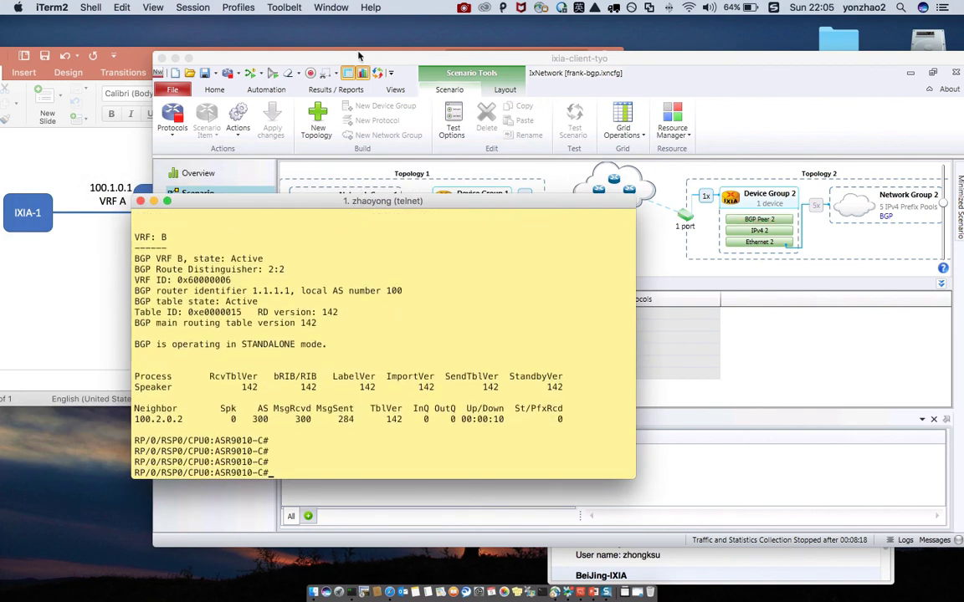
pyautogui.click(482, 59)
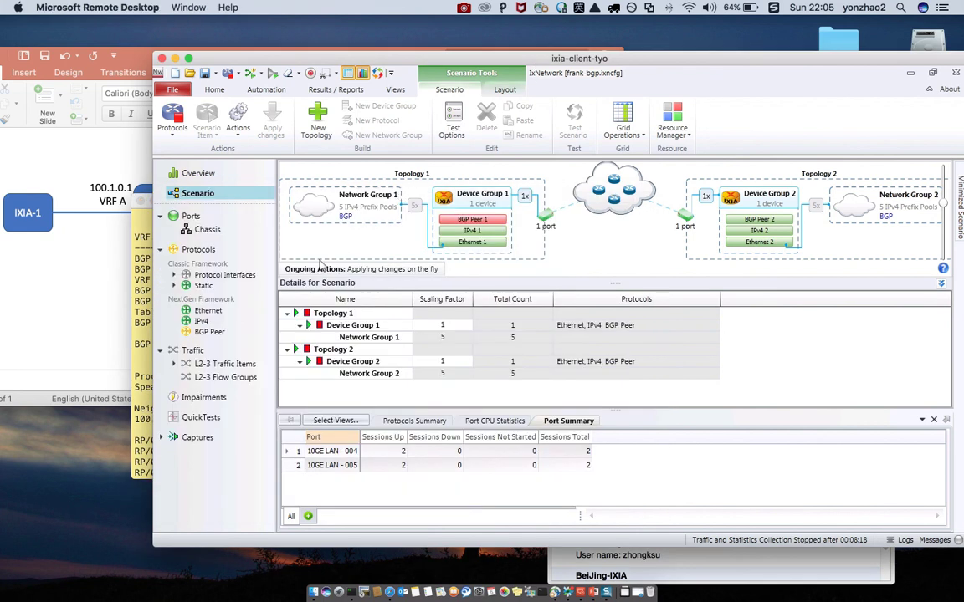
pyautogui.click(140, 318)
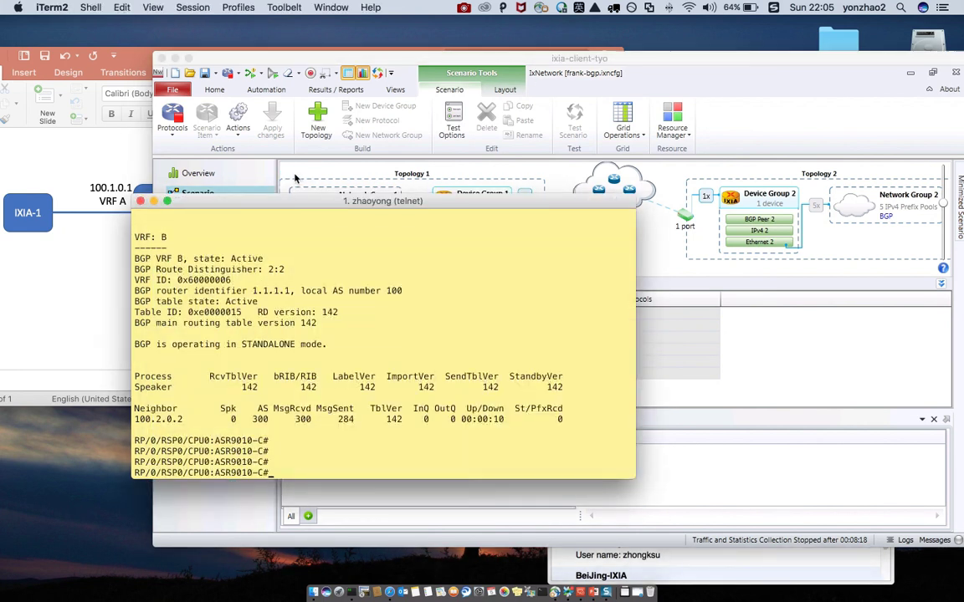
# - Display the router's BGP table for VRF A with "sh bgp vrf A" in the telnet session
pyautogui.moveTo(279, 203); pyautogui.dragTo(550, 143)
pyautogui.press('Return')
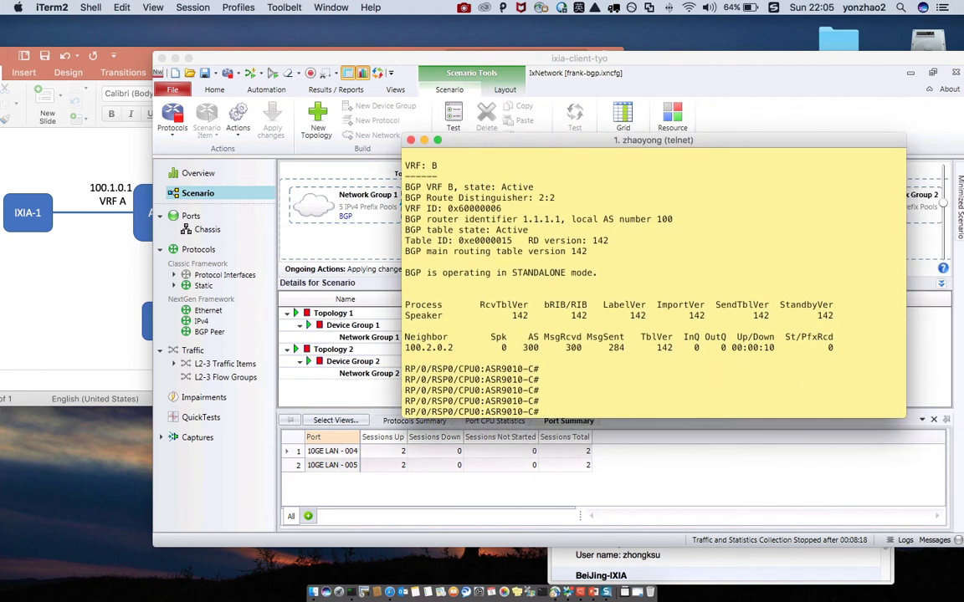
pyautogui.write('sh b')
pyautogui.write('gp vrf A')
pyautogui.press('Return')
# - Examine the AS paths of the 200.x.0.0/24 and 210.x.0.0/24 prefixes in the VRF A BGP table
pyautogui.moveTo(727, 281); pyautogui.dragTo(891, 326)
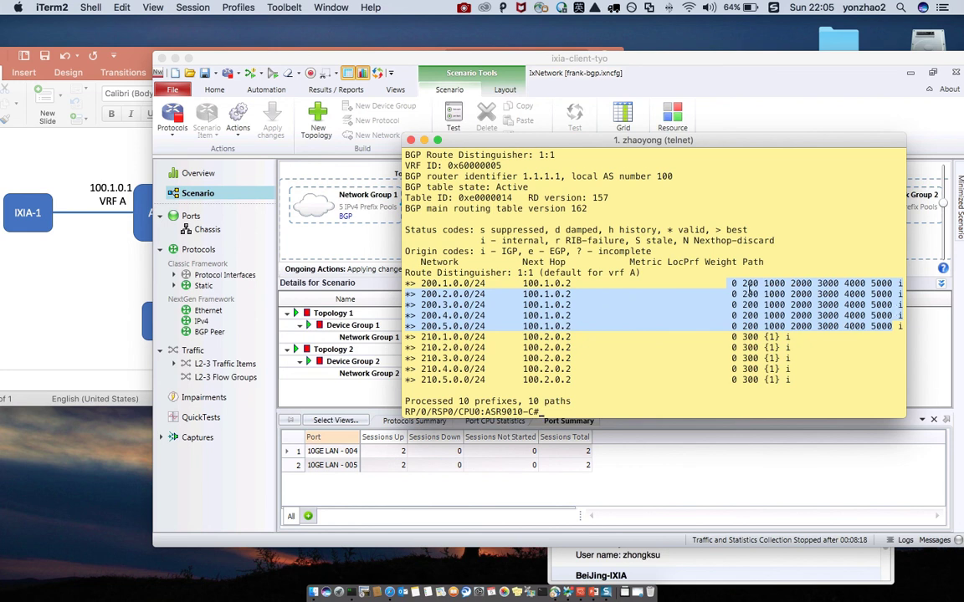
pyautogui.moveTo(741, 283); pyautogui.dragTo(757, 284)
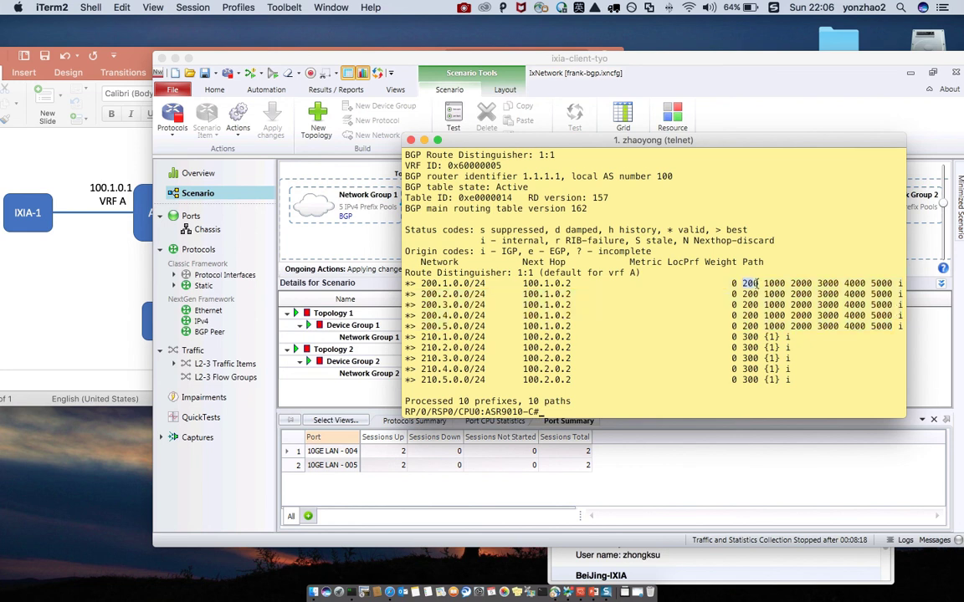
pyautogui.click(748, 321)
pyautogui.moveTo(741, 338); pyautogui.dragTo(801, 380)
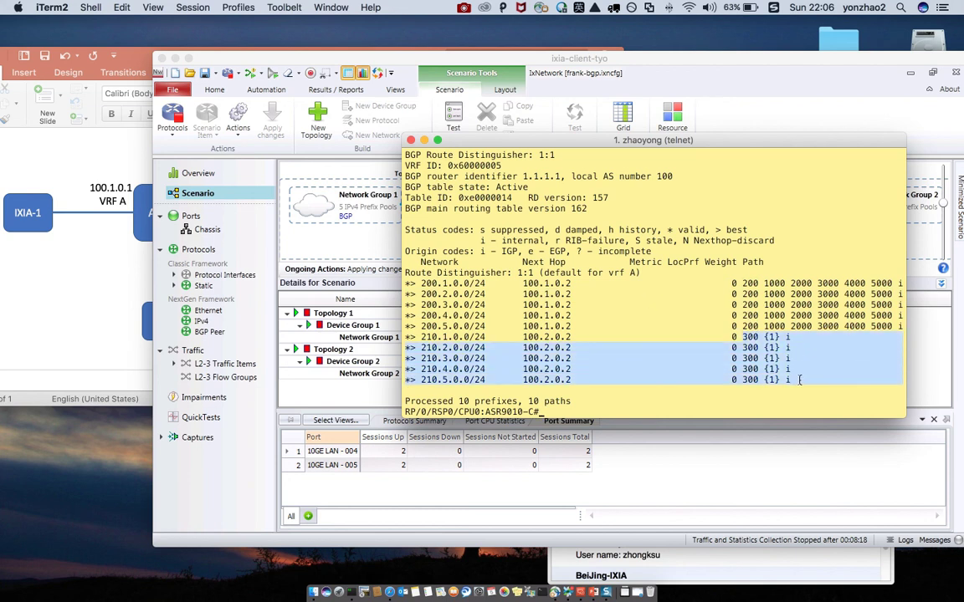
pyautogui.click(764, 338)
pyautogui.moveTo(765, 338); pyautogui.dragTo(778, 338)
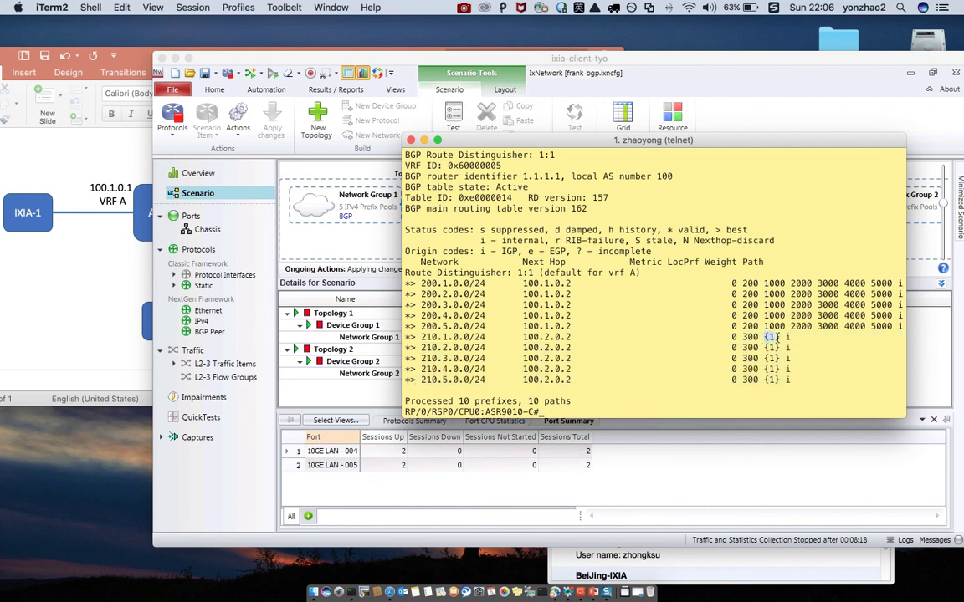
pyautogui.click(764, 283)
pyautogui.press('Return')
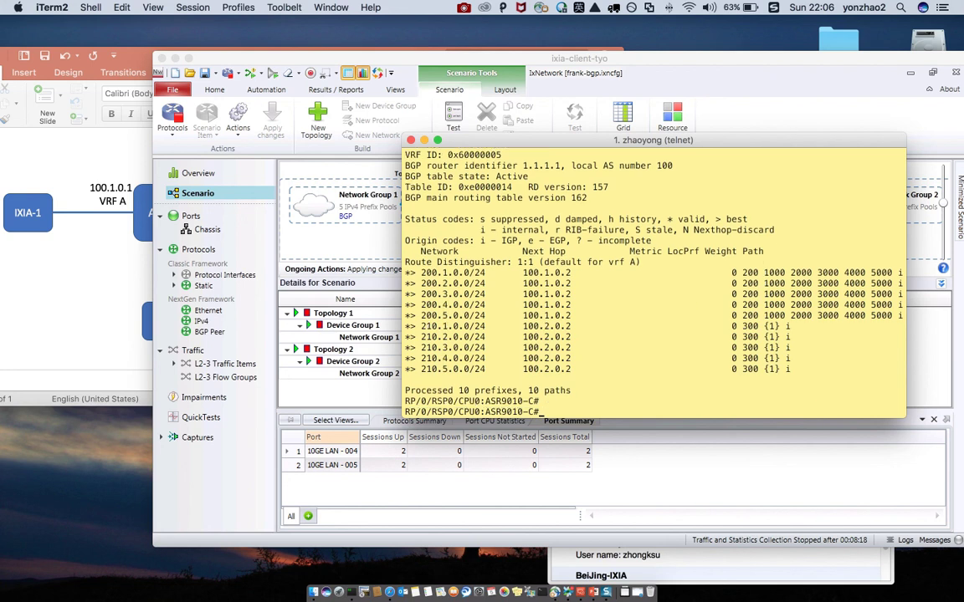
pyautogui.press('Return')
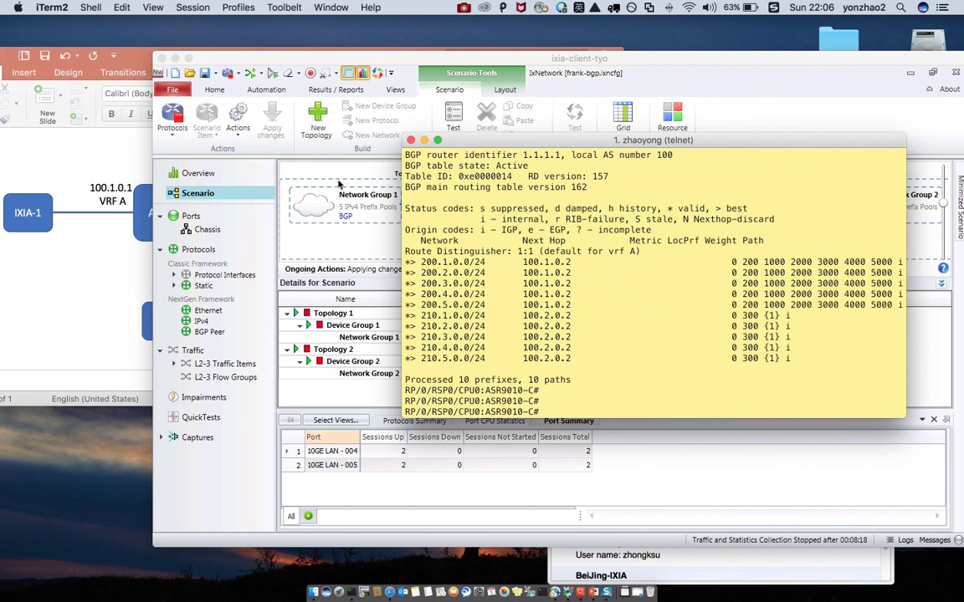
# - Check the task list in PowerPoint, return to IxNetwork and permanently delete the existing L2-3 Traffic Item 1
pyautogui.click(89, 256)
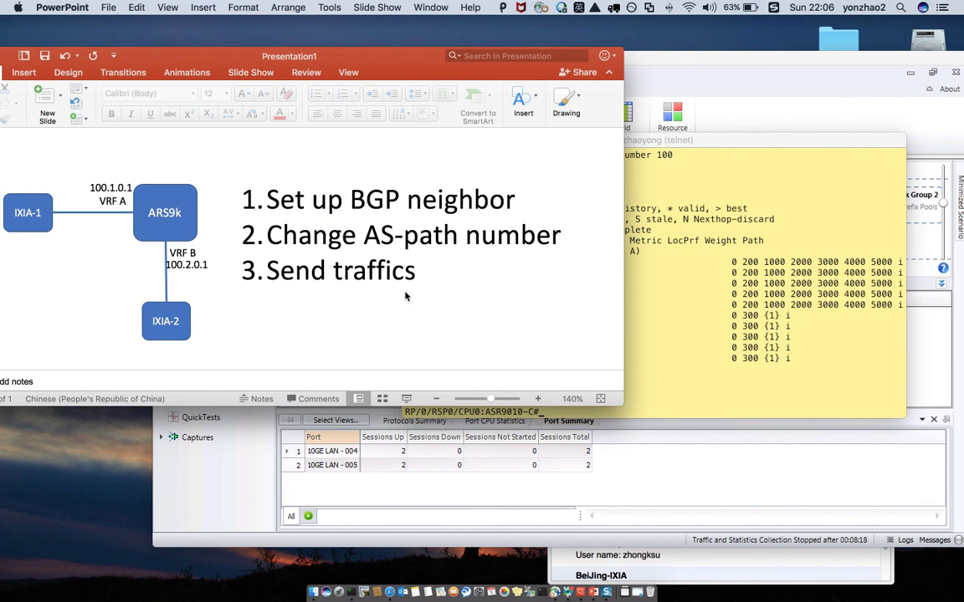
pyautogui.click(691, 64)
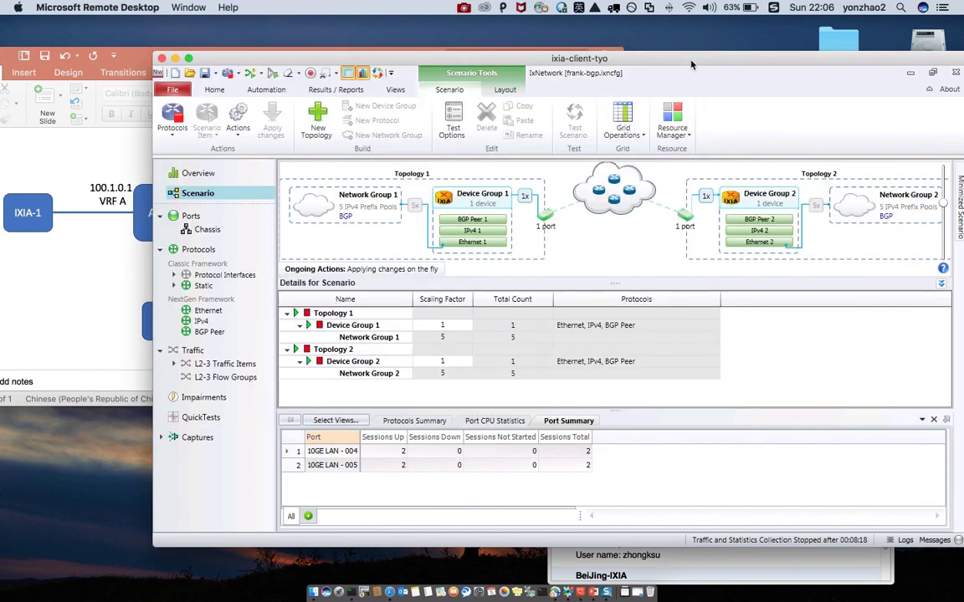
pyautogui.click(193, 350)
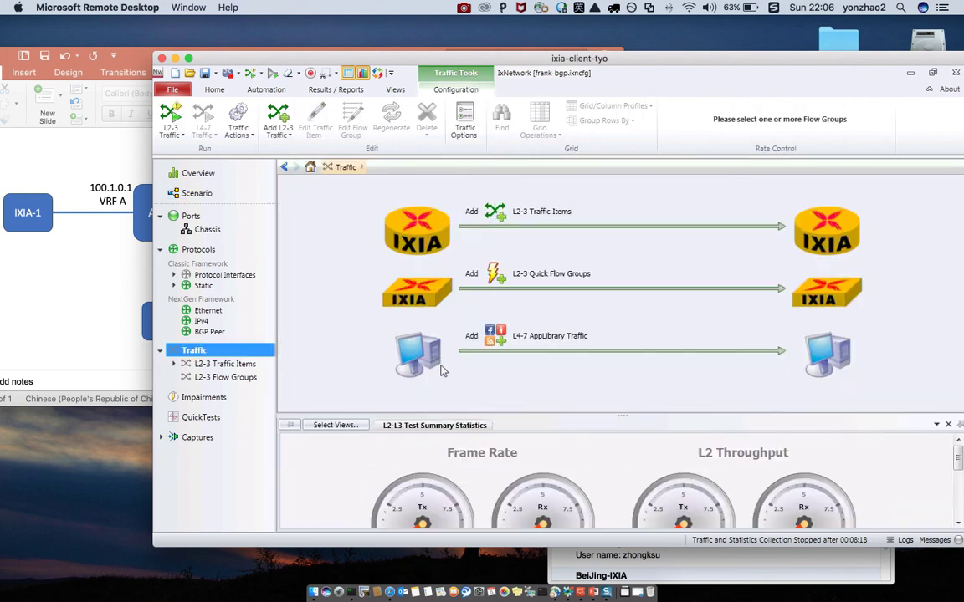
pyautogui.click(171, 127)
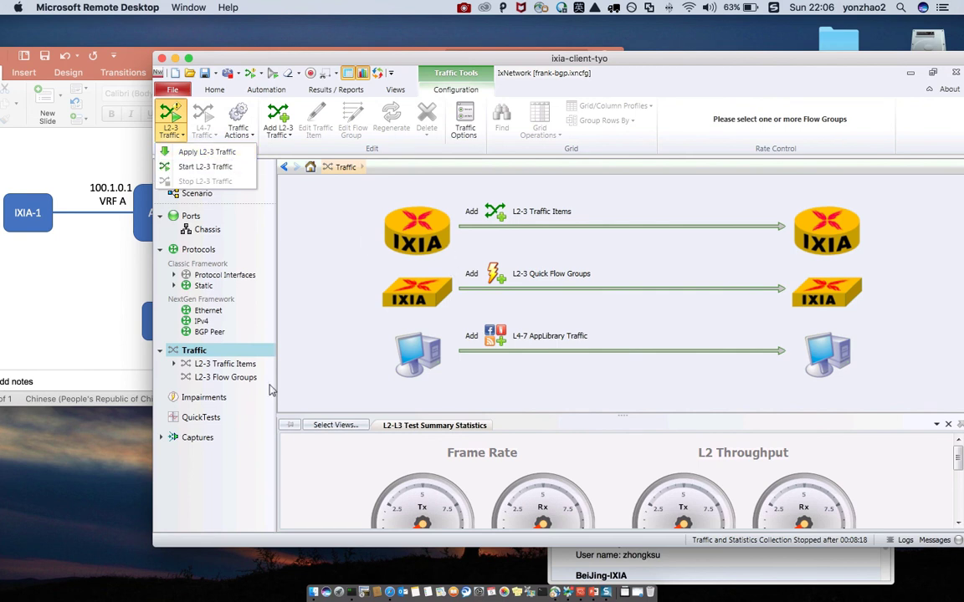
pyautogui.click(234, 366)
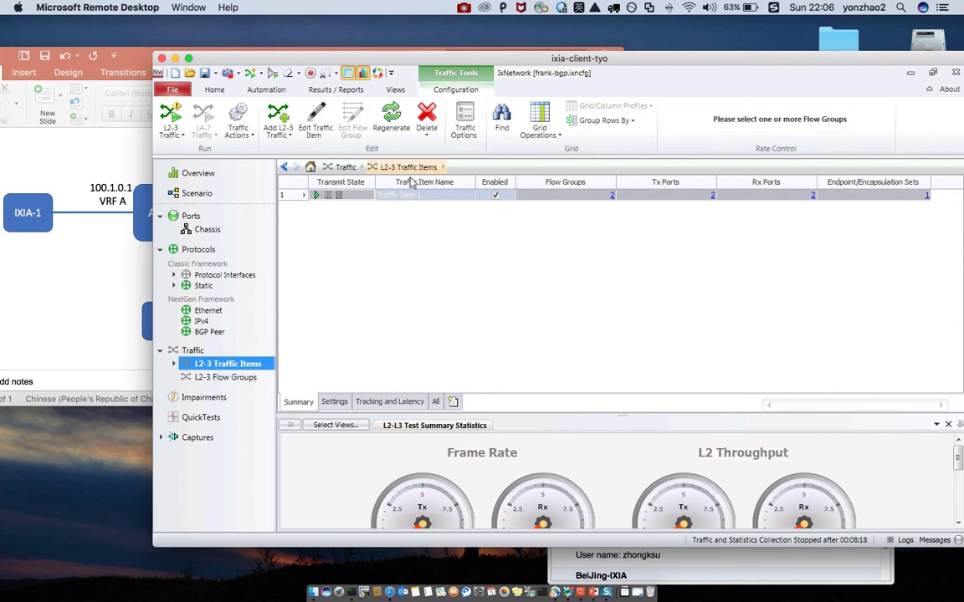
pyautogui.press('Delete')
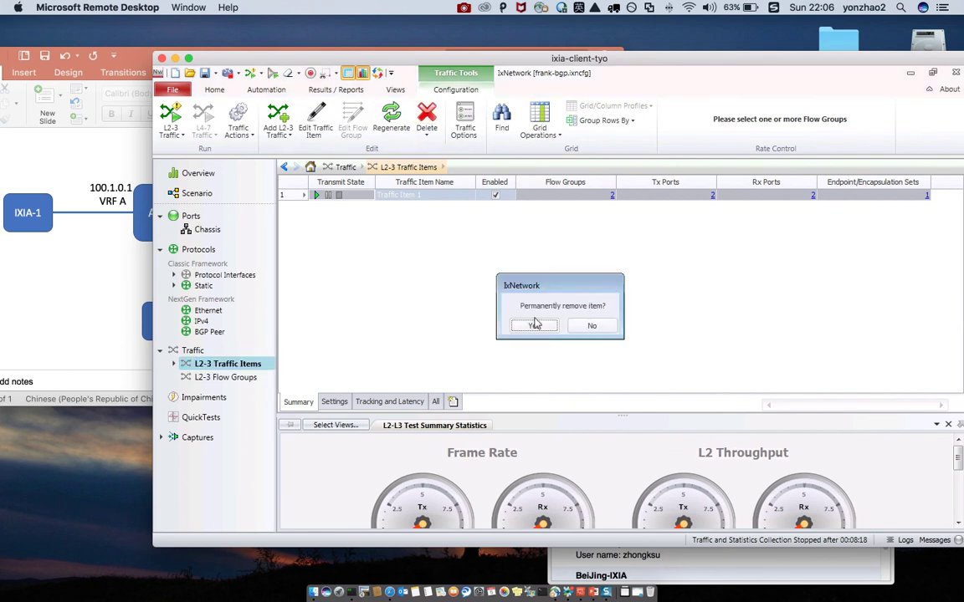
pyautogui.click(535, 325)
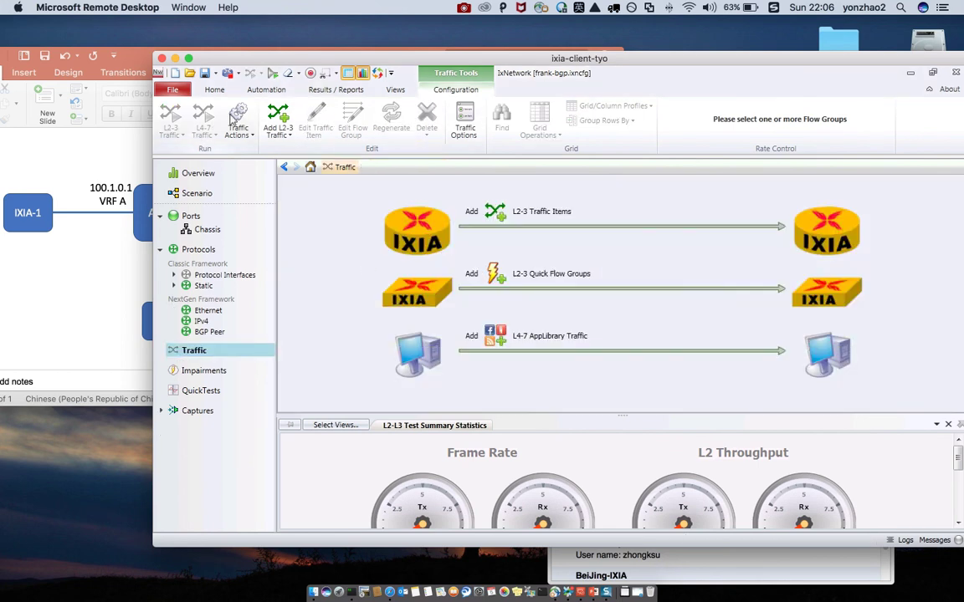
# - Begin a new L2-3 traffic item in the Advanced Traffic Wizard, keeping IPv4 traffic and Fully Meshed routes/hosts
pyautogui.click(277, 117)
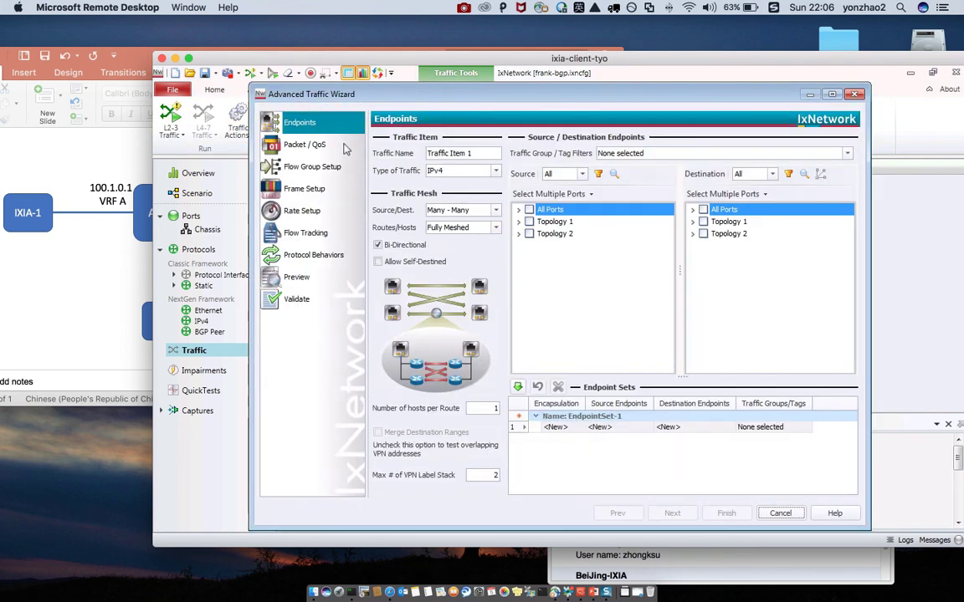
pyautogui.click(452, 232)
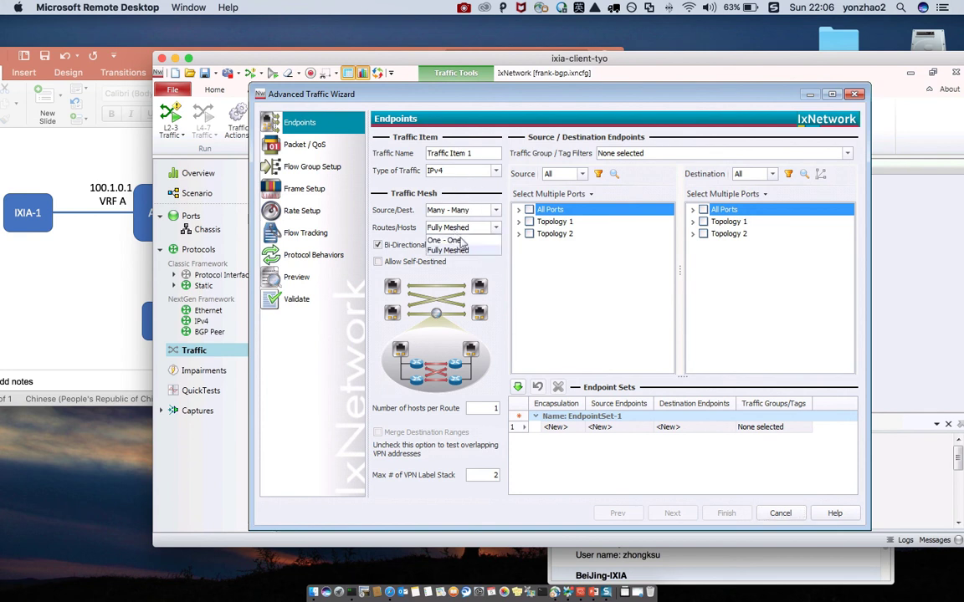
pyautogui.click(459, 251)
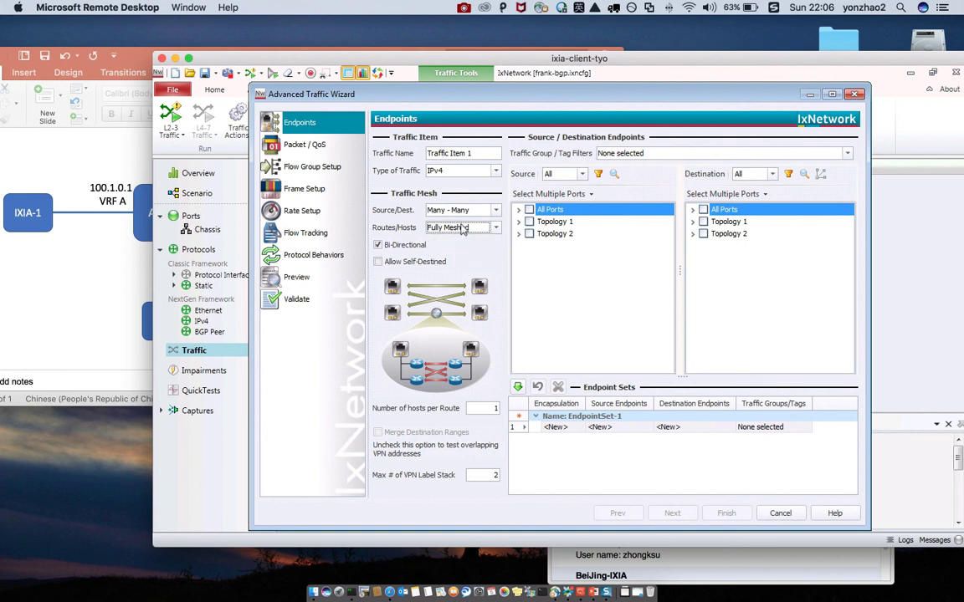
pyautogui.click(465, 171)
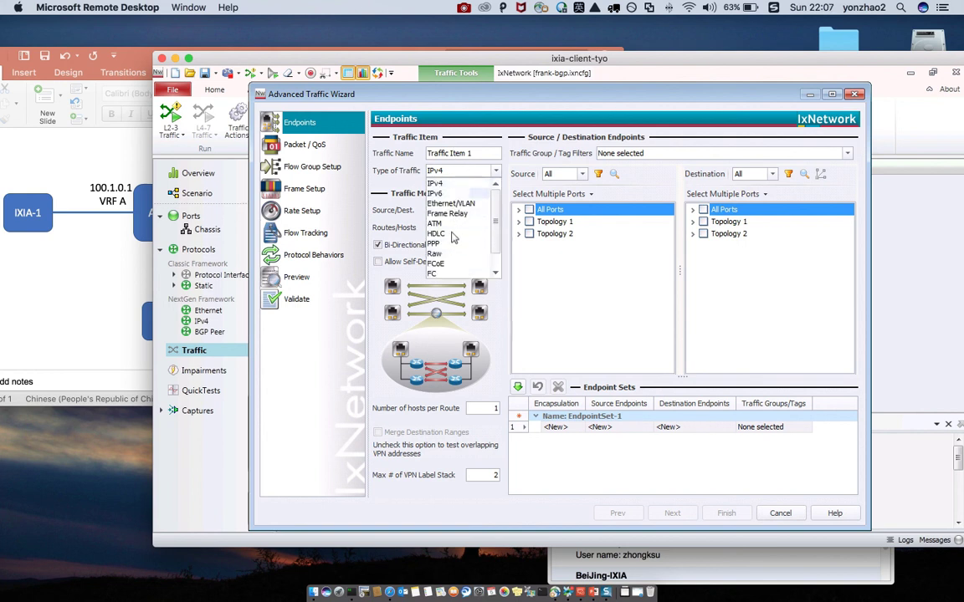
pyautogui.click(449, 184)
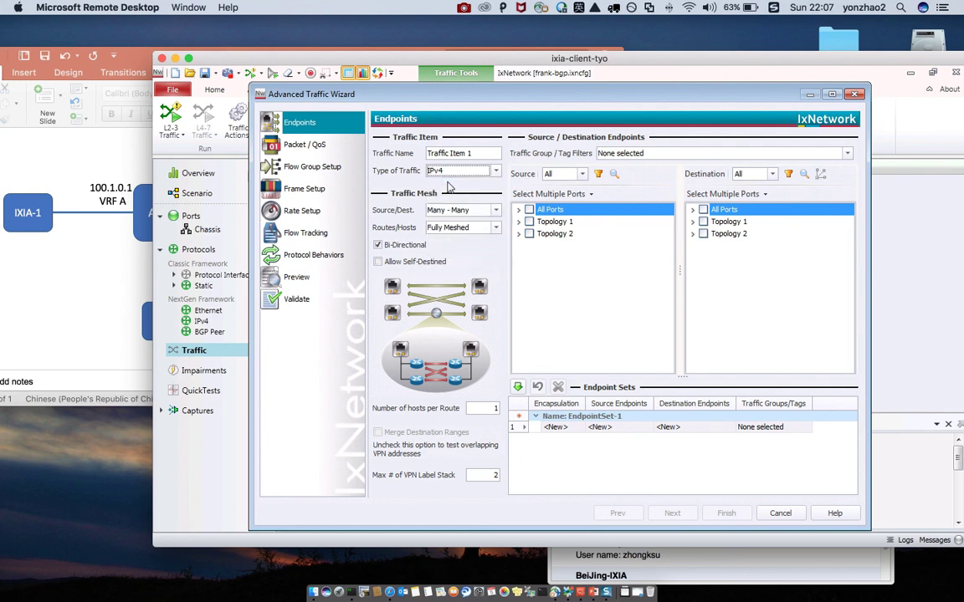
pyautogui.click(447, 176)
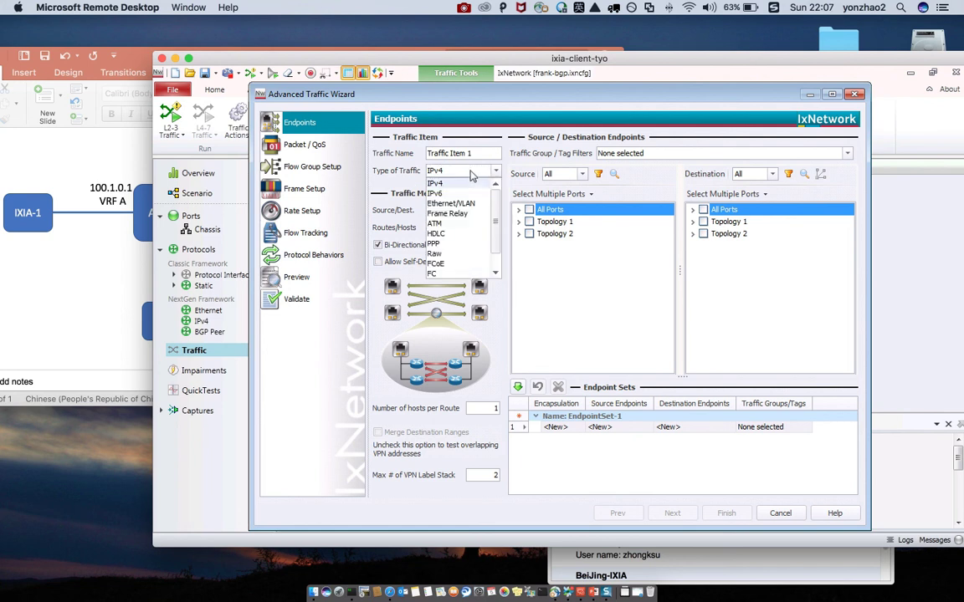
pyautogui.click(402, 195)
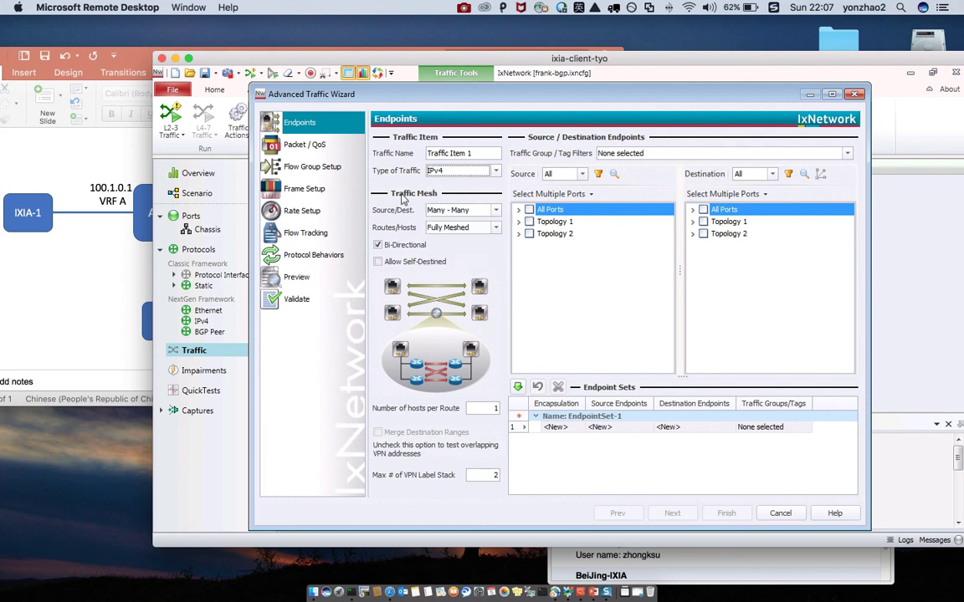
# - Try the Raw traffic type and return the traffic item to IPv4
pyautogui.click(462, 171)
pyautogui.click(464, 256)
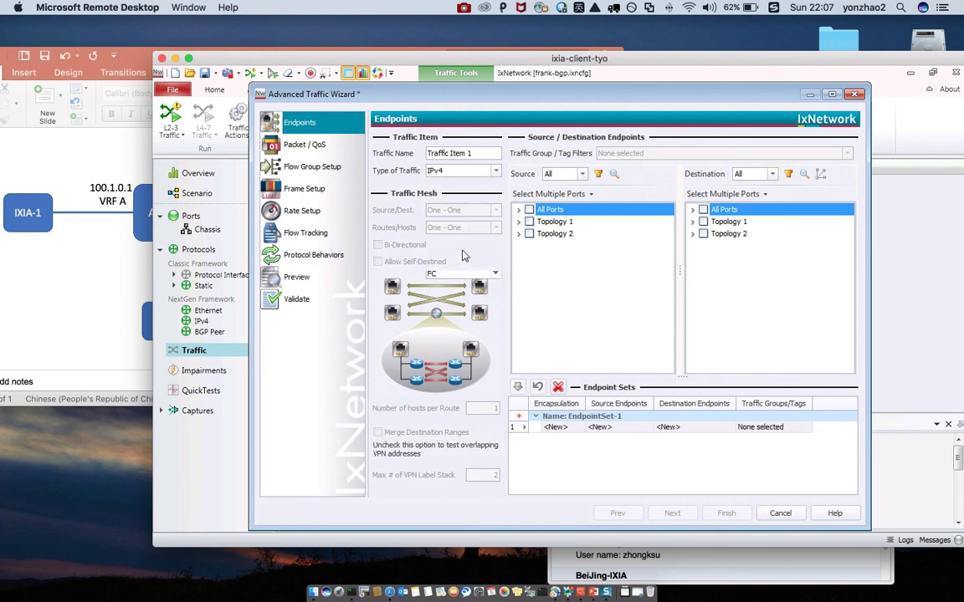
pyautogui.click(464, 171)
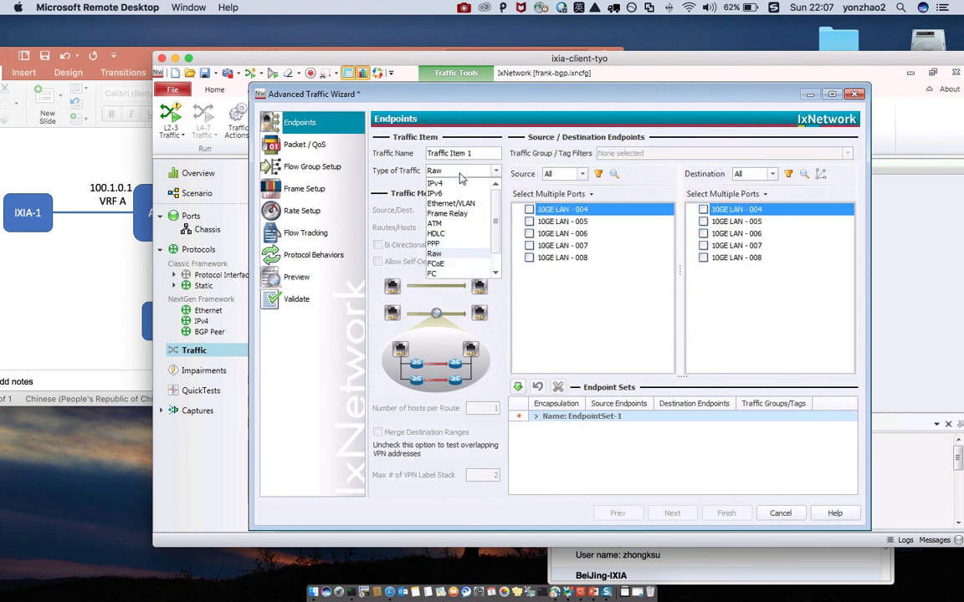
pyautogui.click(435, 184)
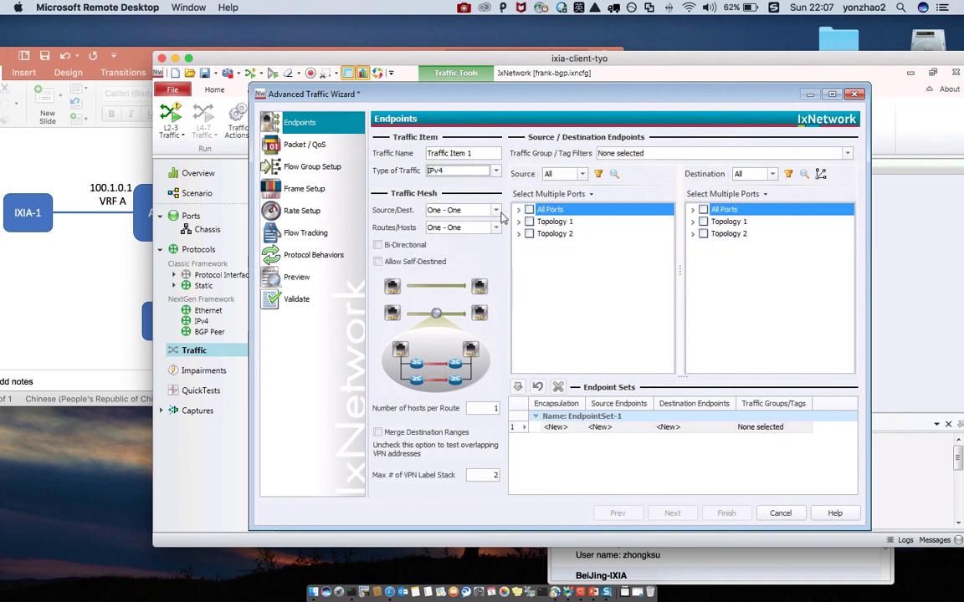
# - Set the traffic mesh to Many - Many source/destination and Fully Meshed routes/hosts, with Bi-Directional enabled
pyautogui.click(477, 212)
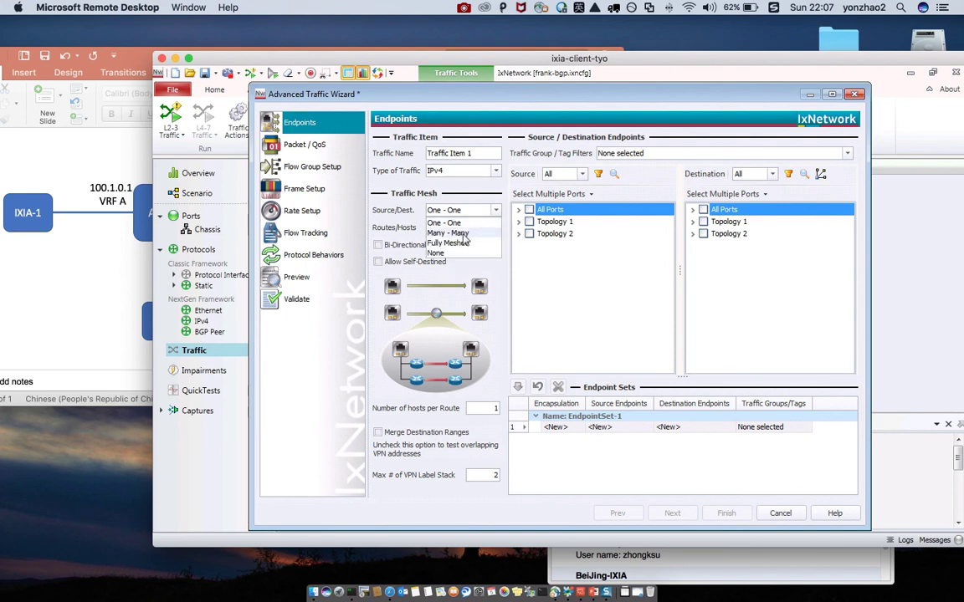
pyautogui.click(464, 234)
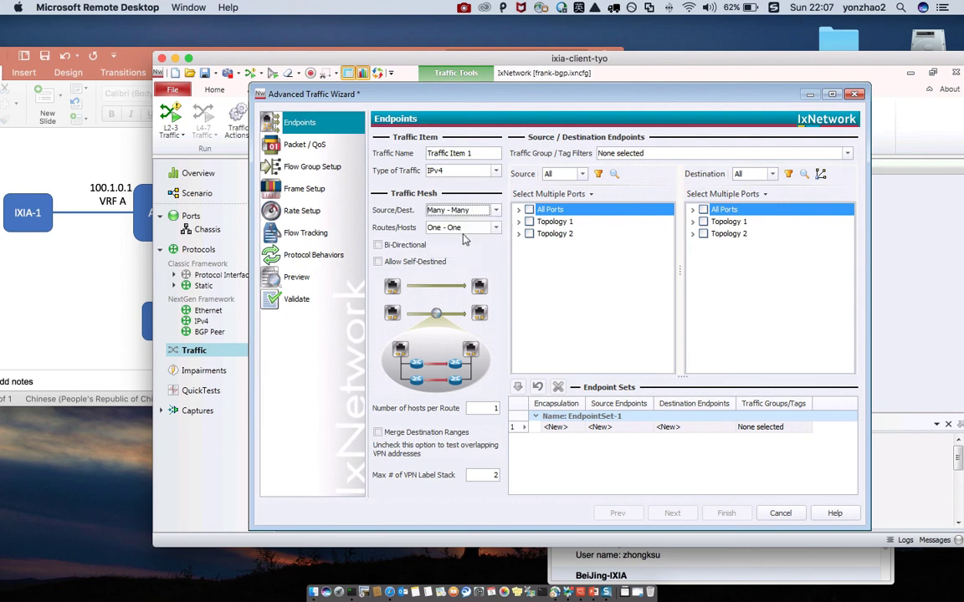
pyautogui.click(378, 245)
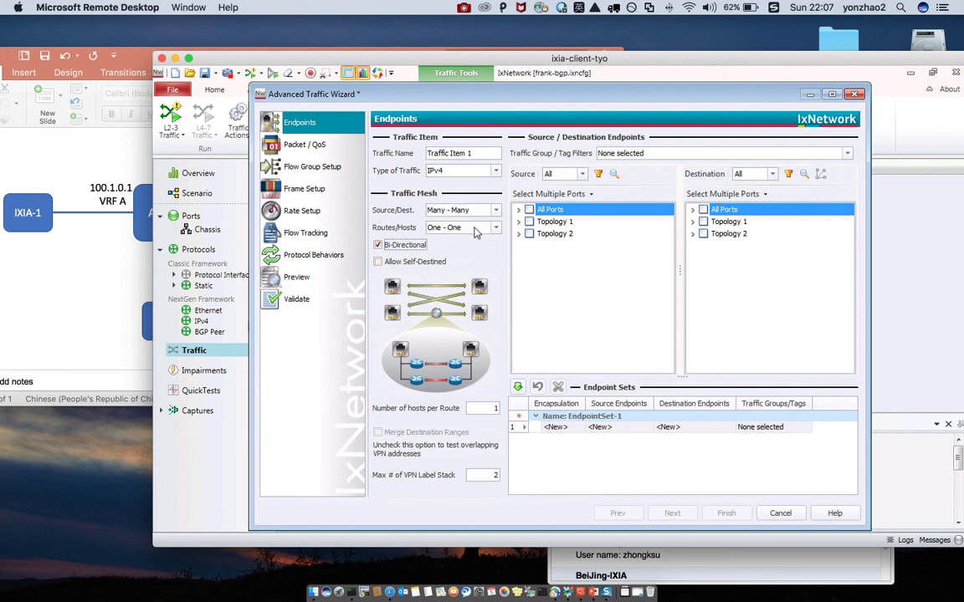
pyautogui.click(475, 228)
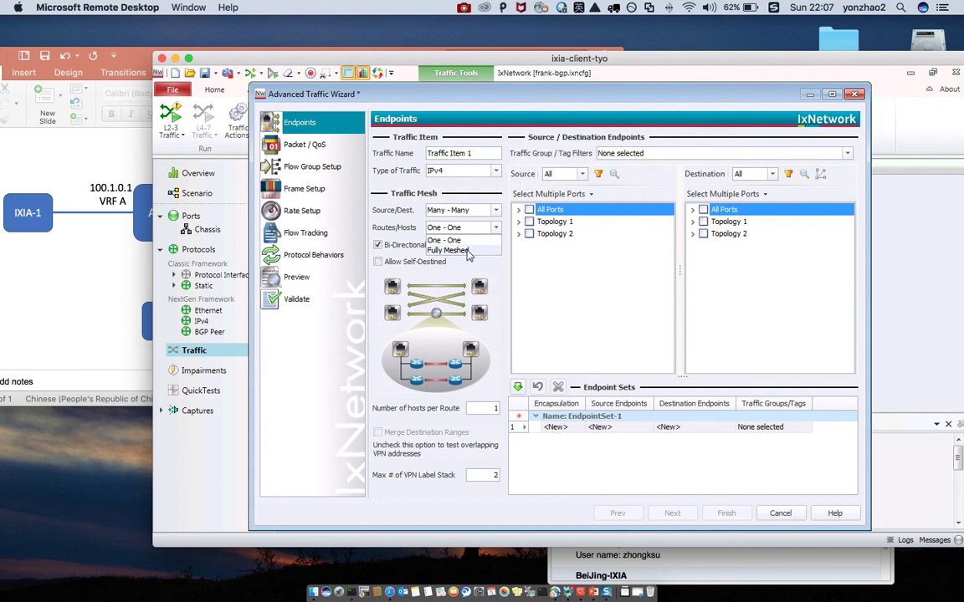
pyautogui.click(447, 250)
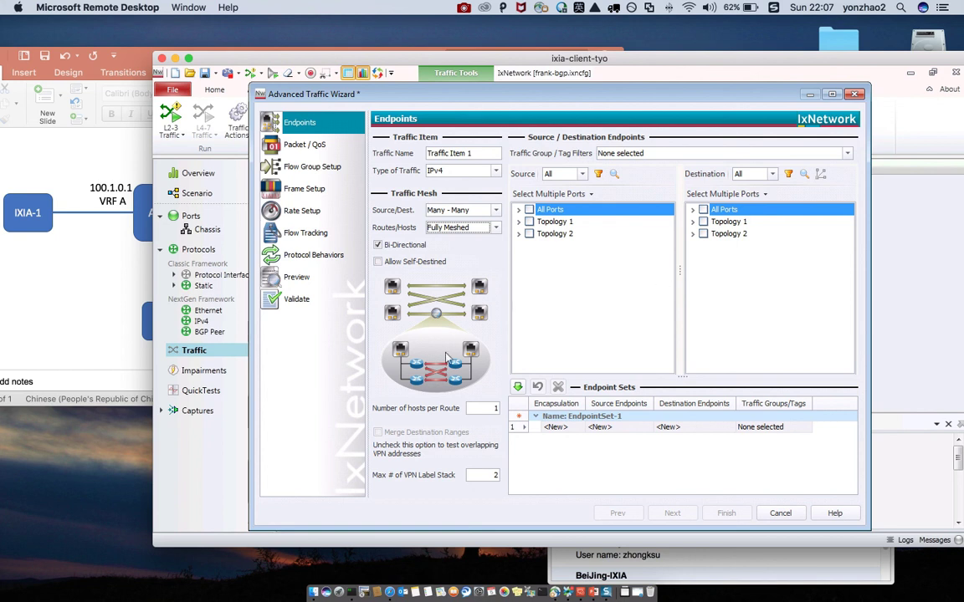
# - Select Topology 1 as the traffic source, keeping its Network Group 1 and excluding IPv4 1
pyautogui.click(530, 222)
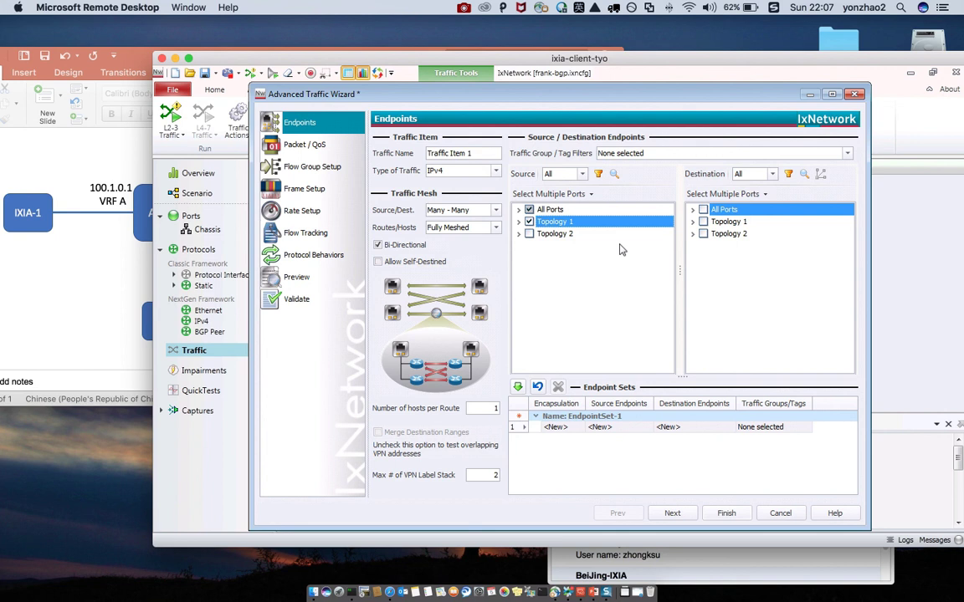
pyautogui.click(519, 222)
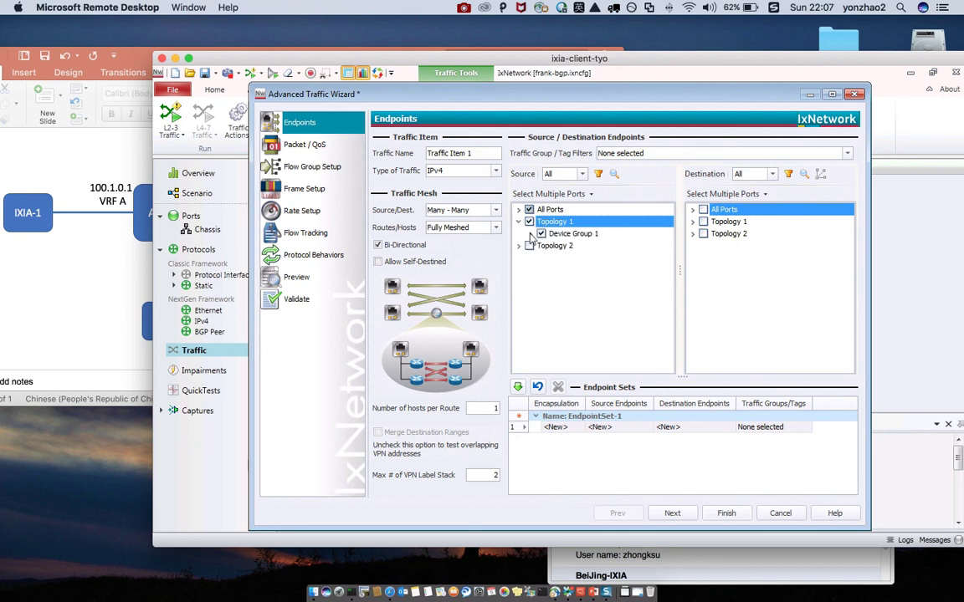
pyautogui.click(530, 233)
pyautogui.click(575, 258)
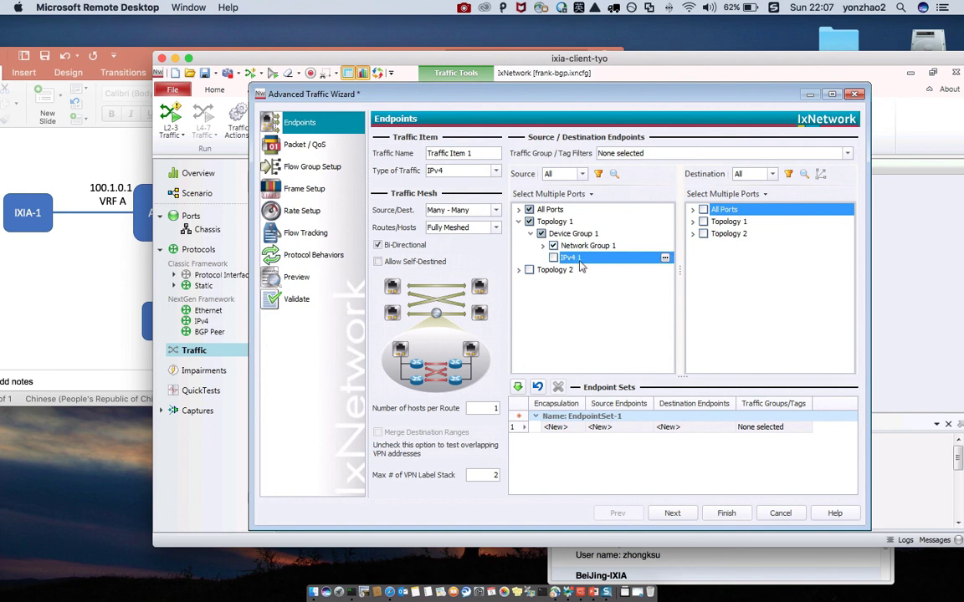
# - Set Network Group 2 of Topology 2 as the destination, excluding IPv4 2, and add the selection as an endpoint set
pyautogui.click(692, 235)
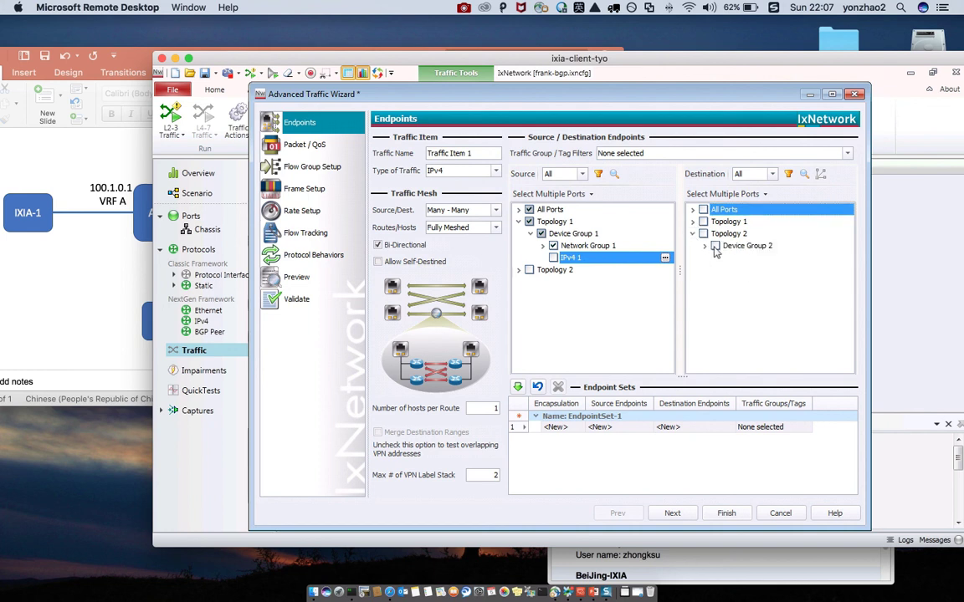
pyautogui.click(716, 246)
pyautogui.click(705, 246)
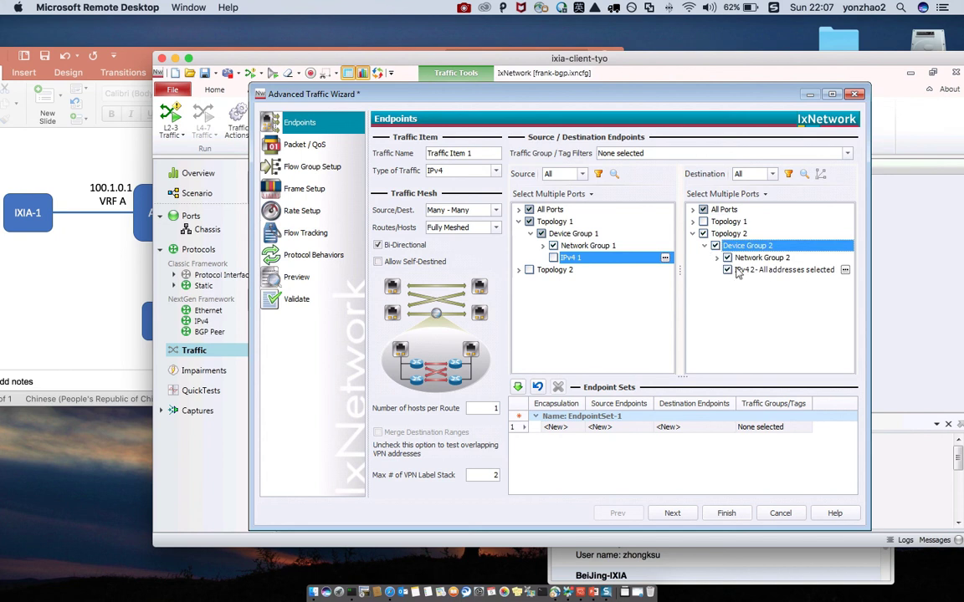
pyautogui.click(729, 270)
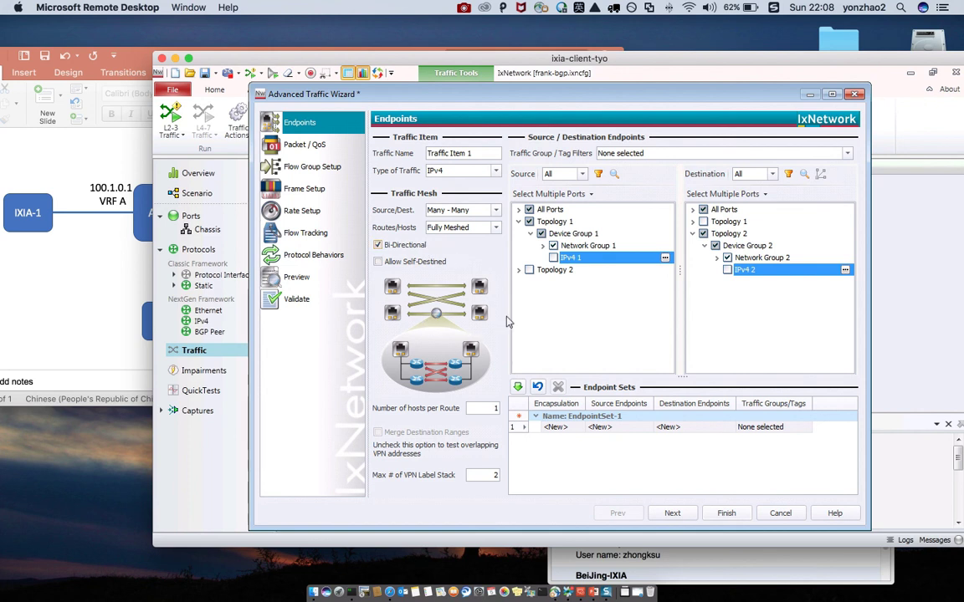
pyautogui.click(518, 387)
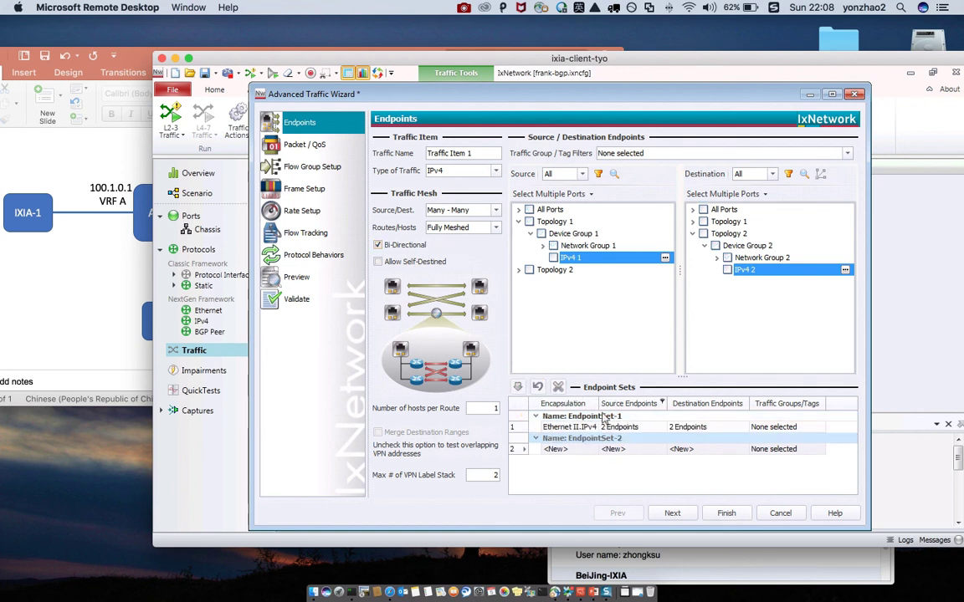
pyautogui.click(569, 428)
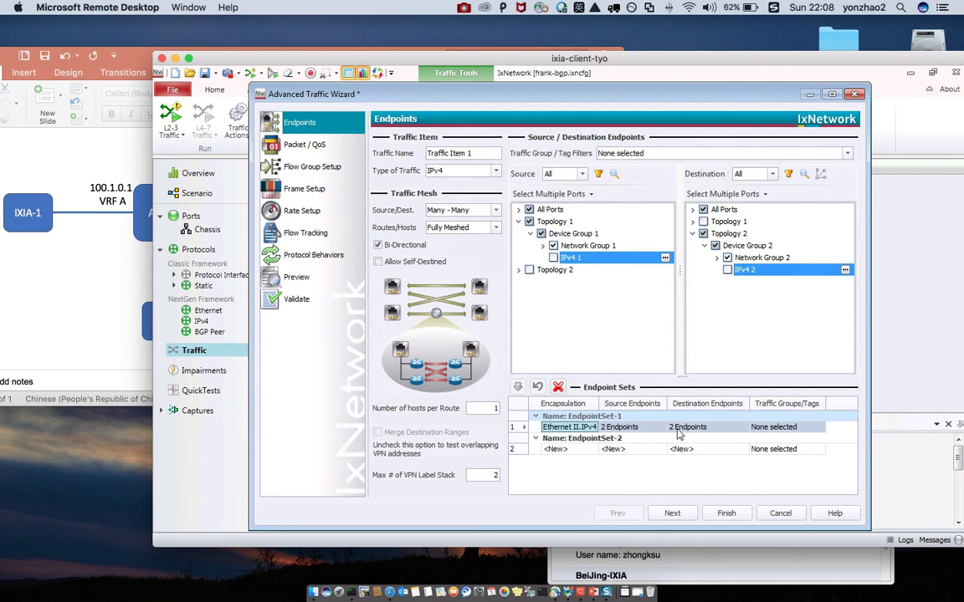
# - Examine the Ethernet II header's destination and source MAC address fields in the Packet / QoS settings
pyautogui.click(672, 512)
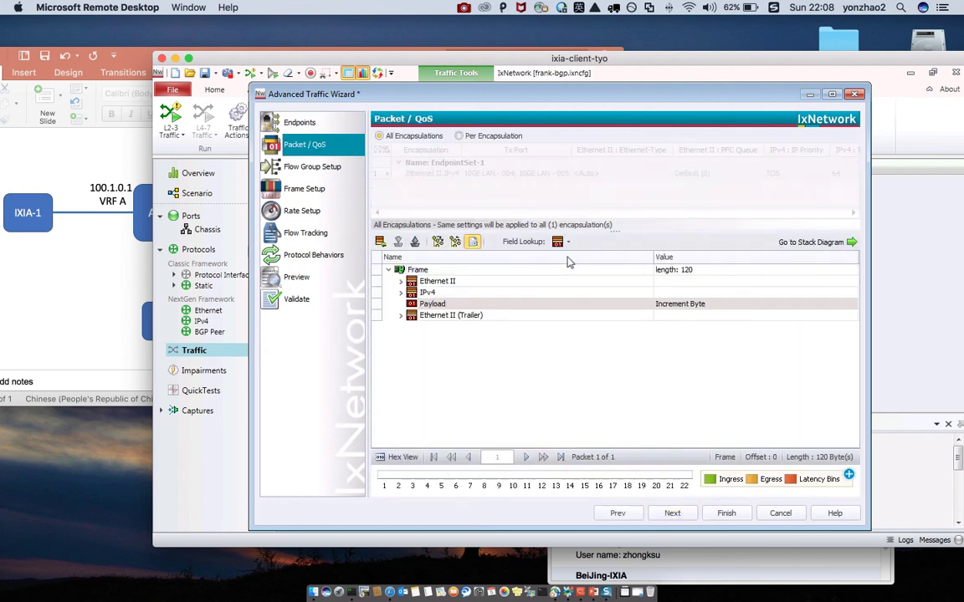
pyautogui.click(401, 293)
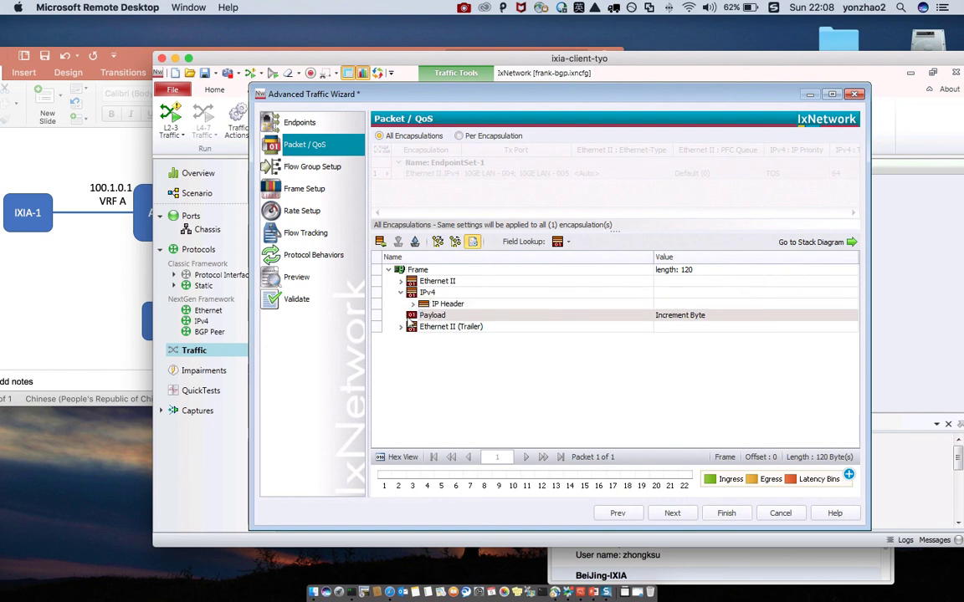
pyautogui.click(400, 281)
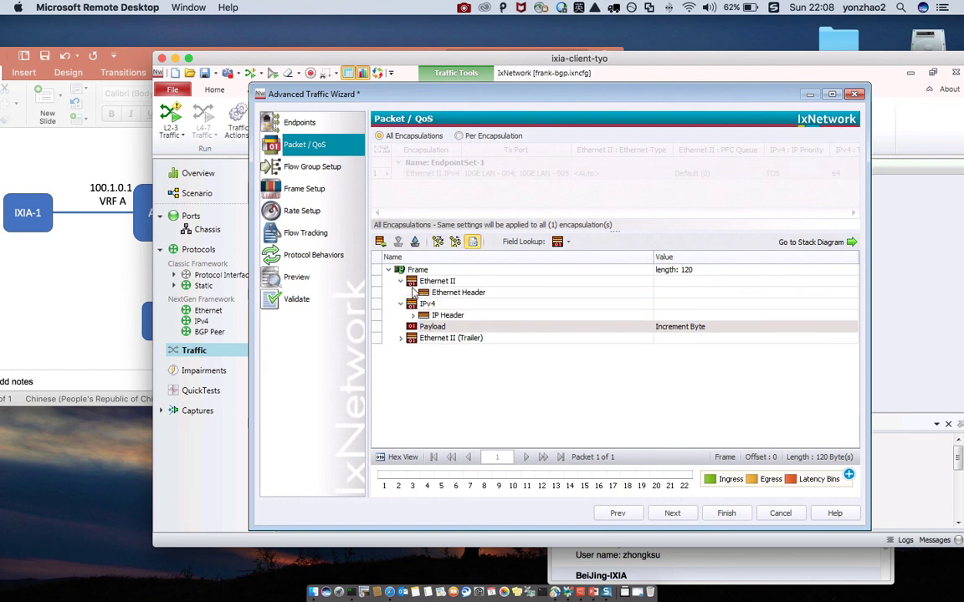
pyautogui.click(413, 292)
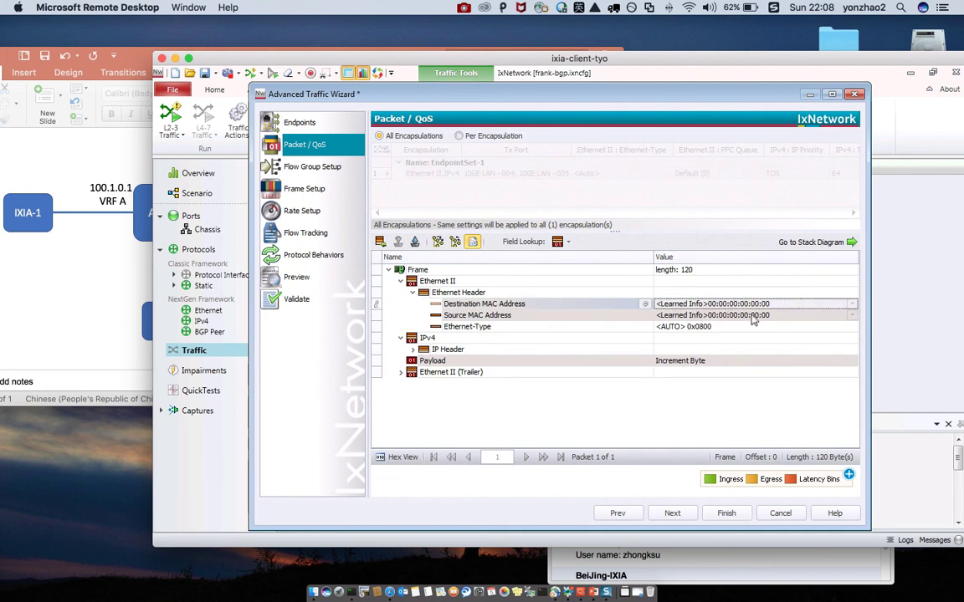
pyautogui.click(720, 315)
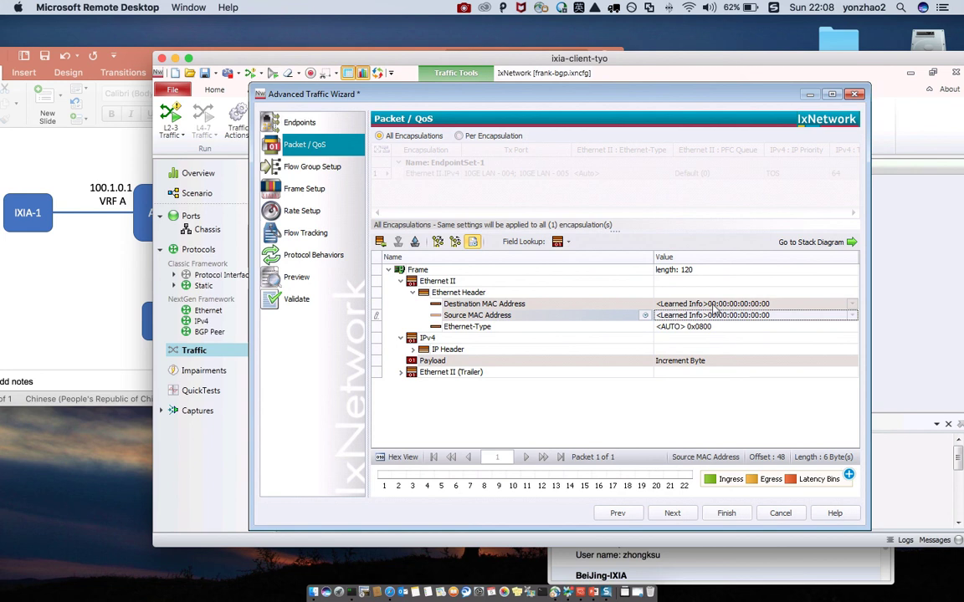
pyautogui.click(659, 305)
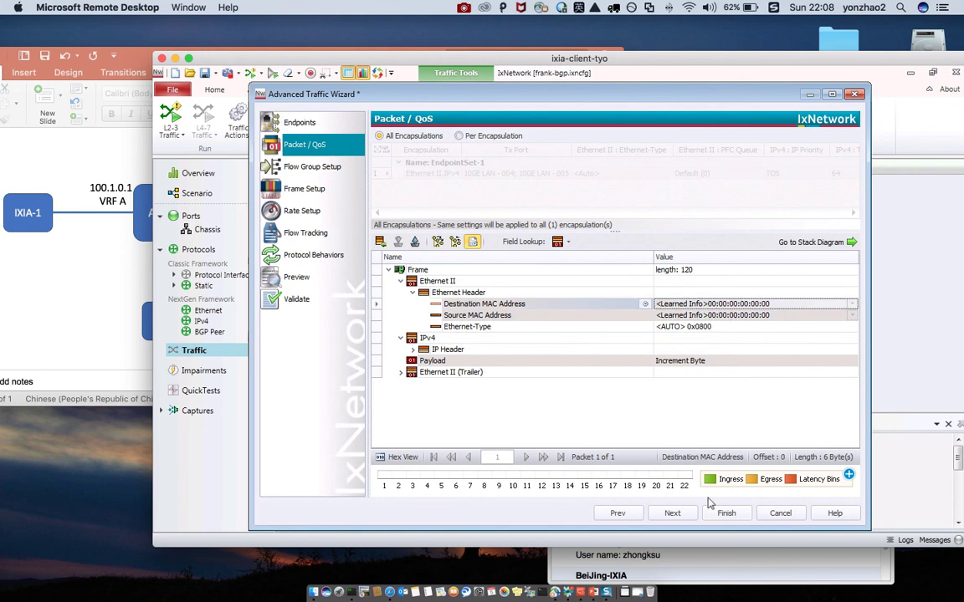
pyautogui.click(672, 513)
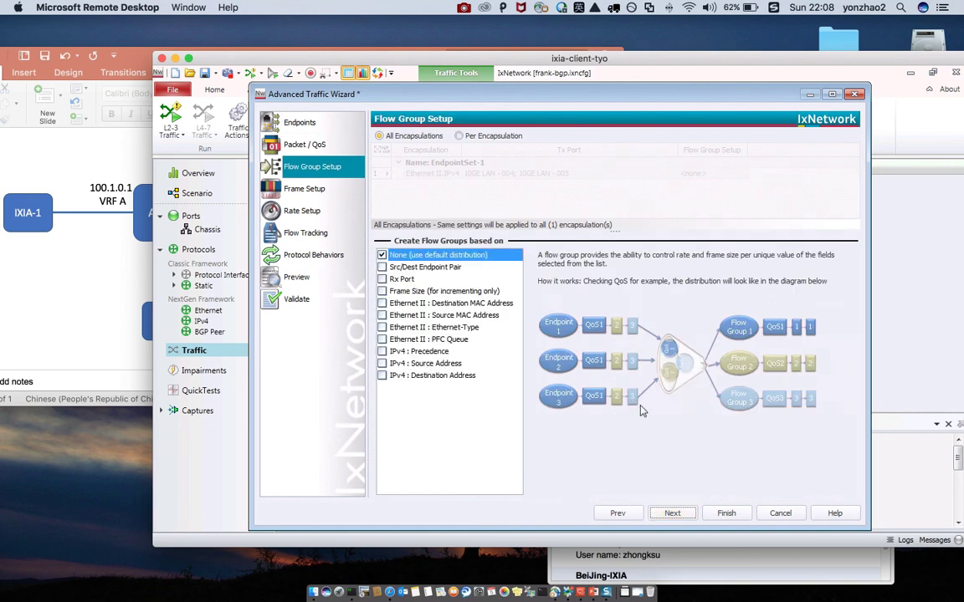
# - Keep the default flow group distribution, try the Random and Increment frame sizes, and keep a Fixed size of 120
pyautogui.click(673, 513)
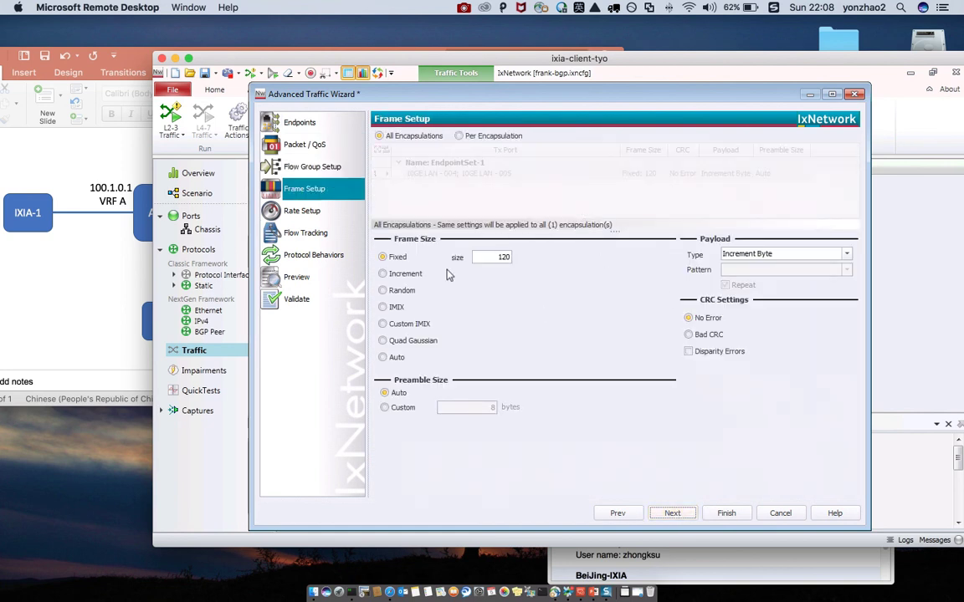
pyautogui.click(400, 291)
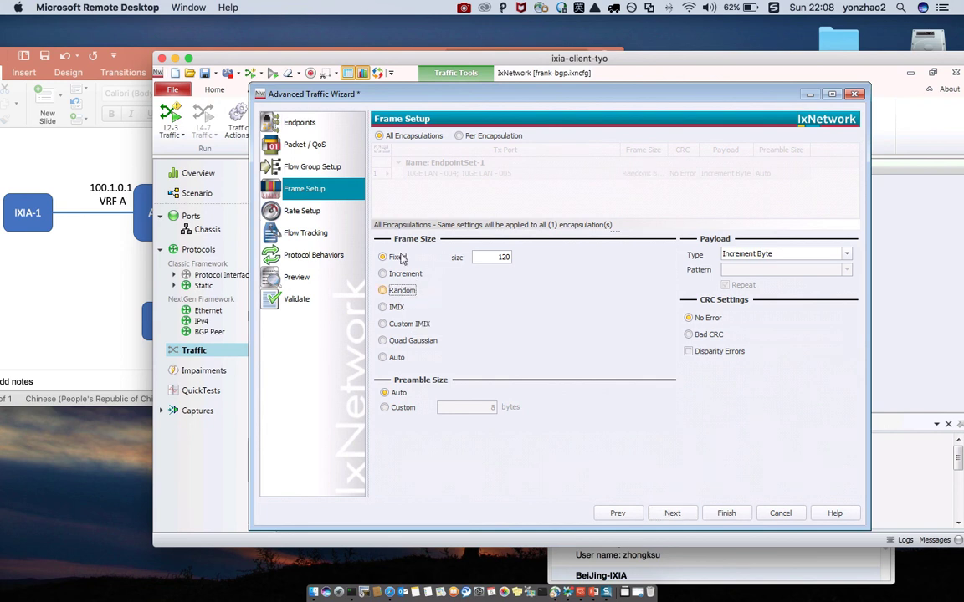
pyautogui.click(397, 257)
pyautogui.click(398, 276)
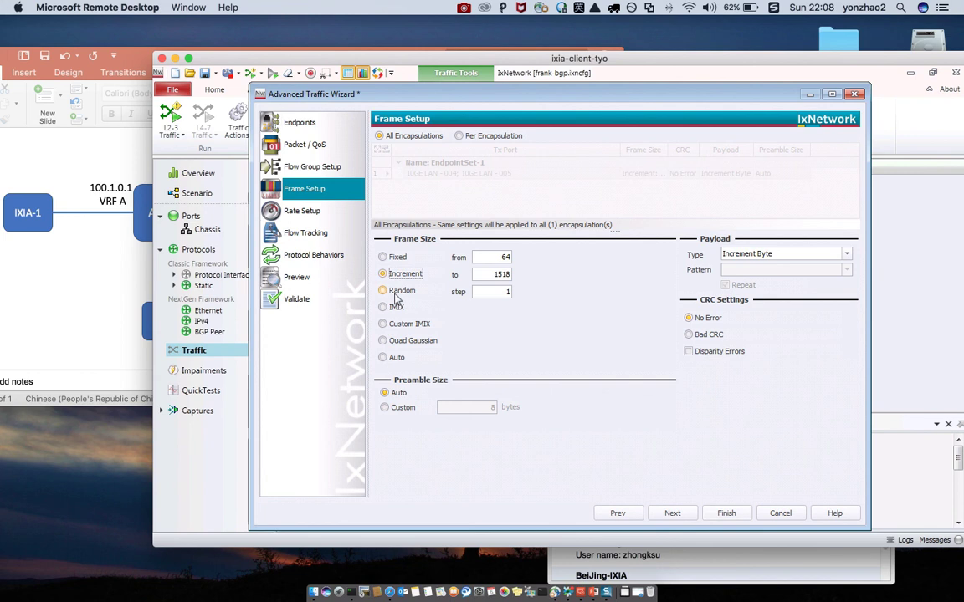
pyautogui.click(394, 294)
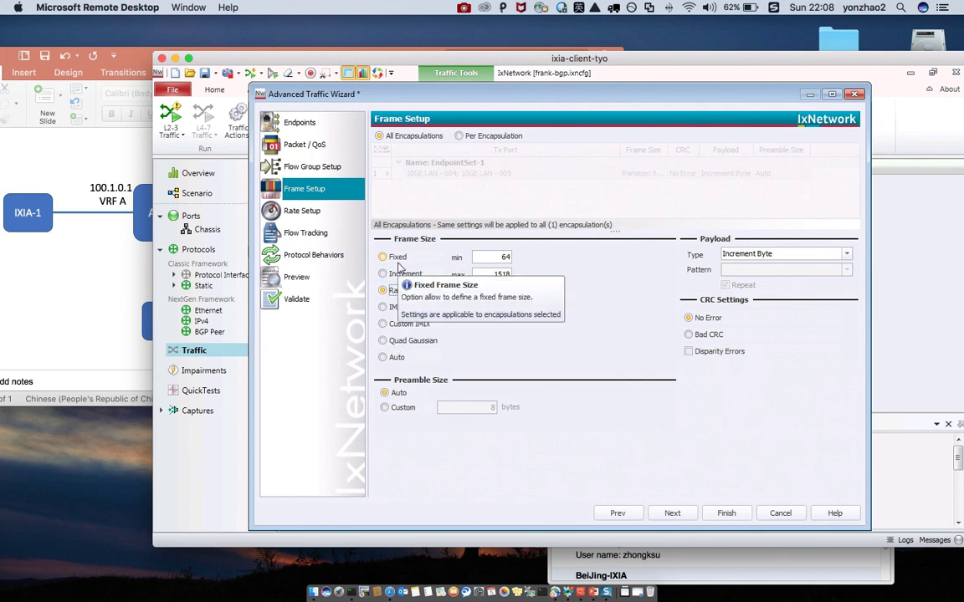
pyautogui.click(398, 260)
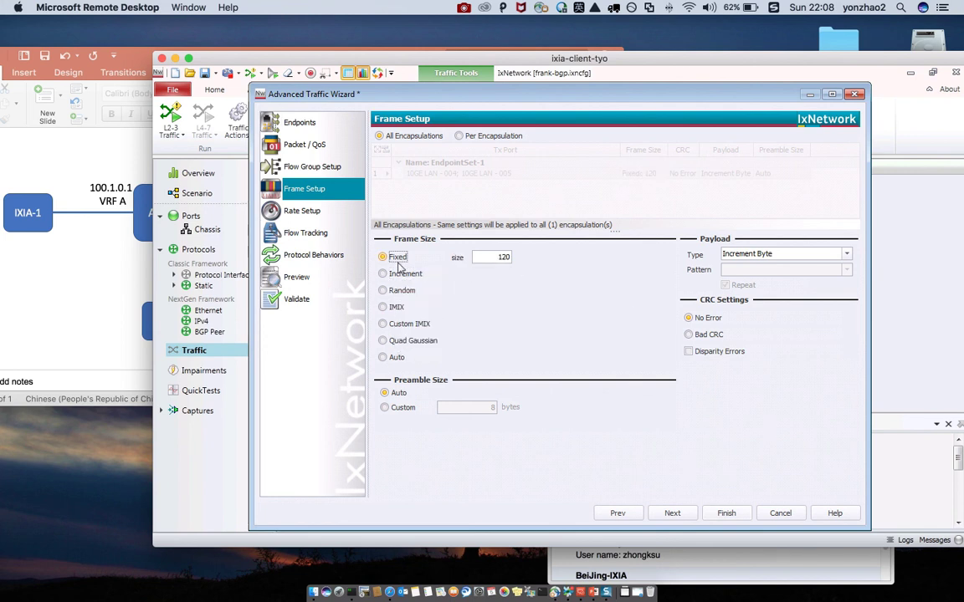
pyautogui.doubleClick(502, 256)
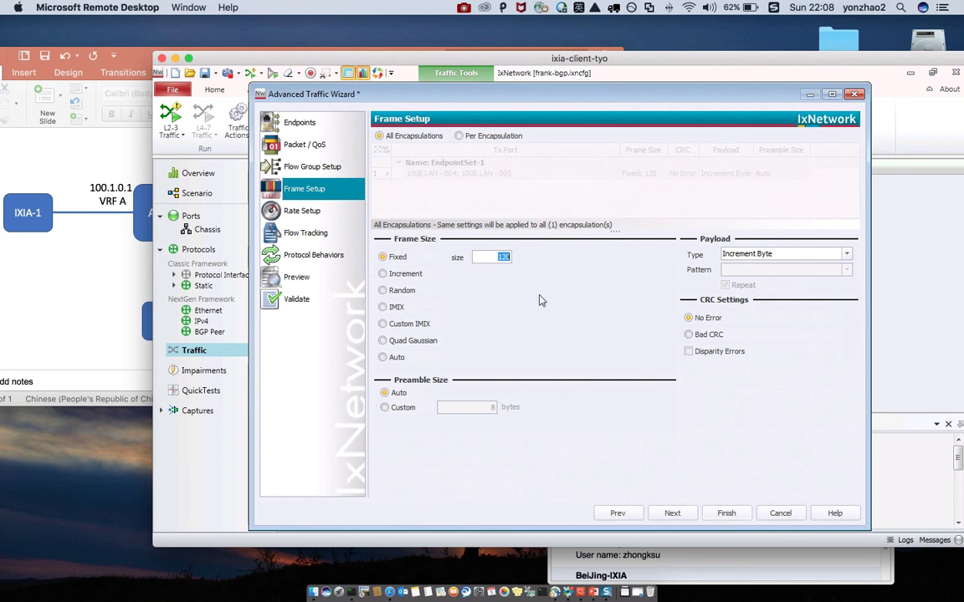
pyautogui.click(689, 519)
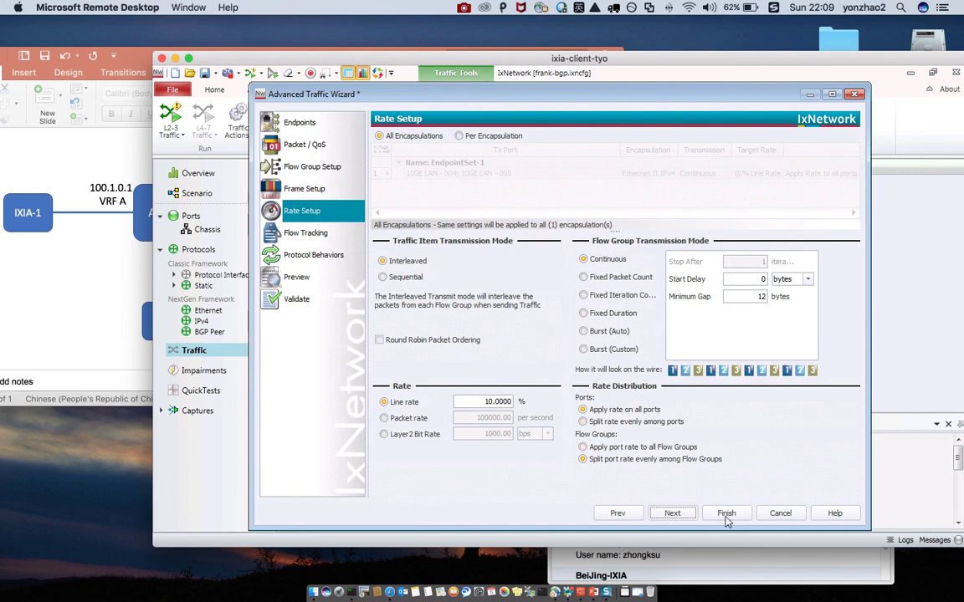
# - Accept the default rate settings and track flows by Traffic Item and Source/Dest Port Pair only
pyautogui.click(671, 513)
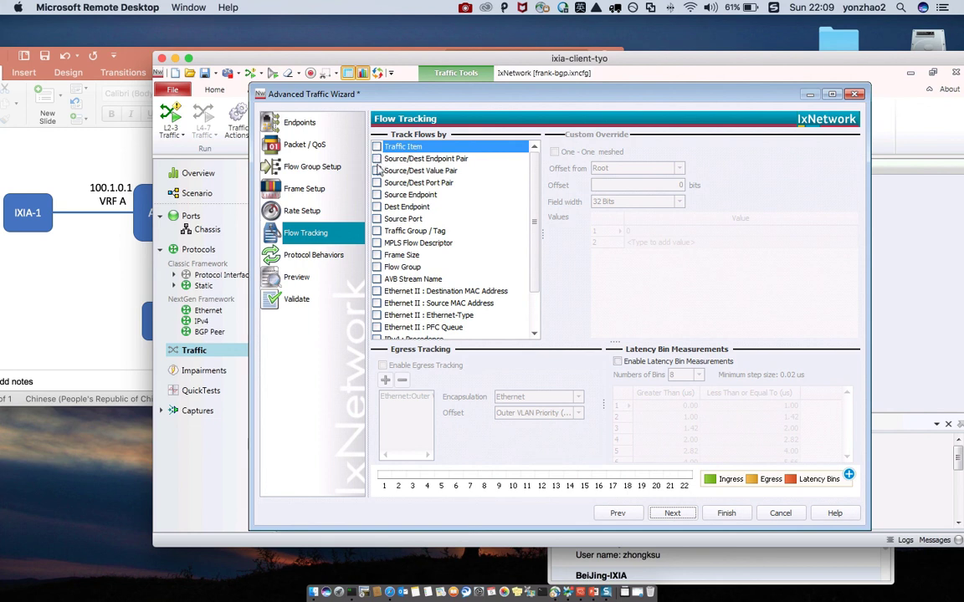
pyautogui.click(376, 158)
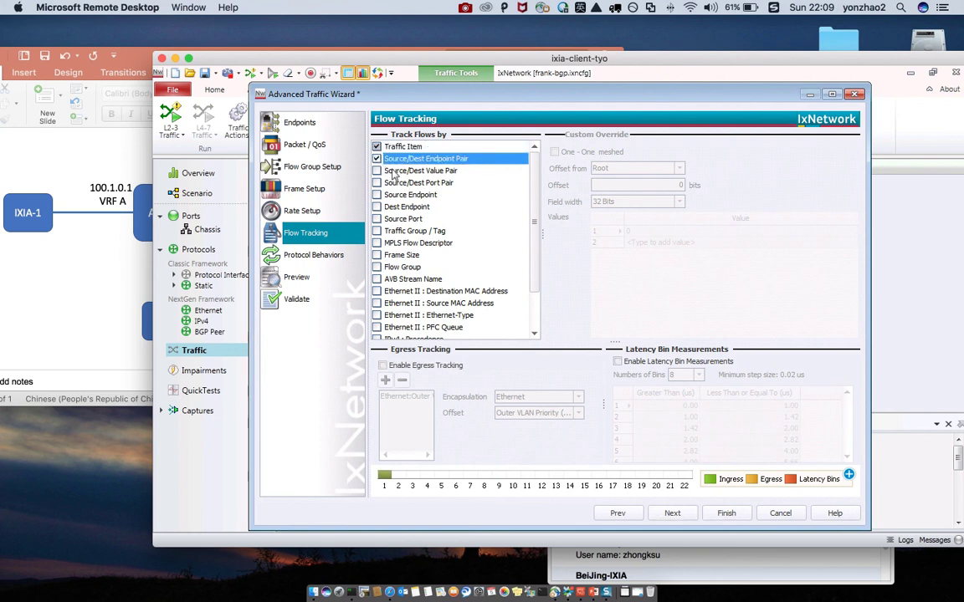
pyautogui.click(378, 171)
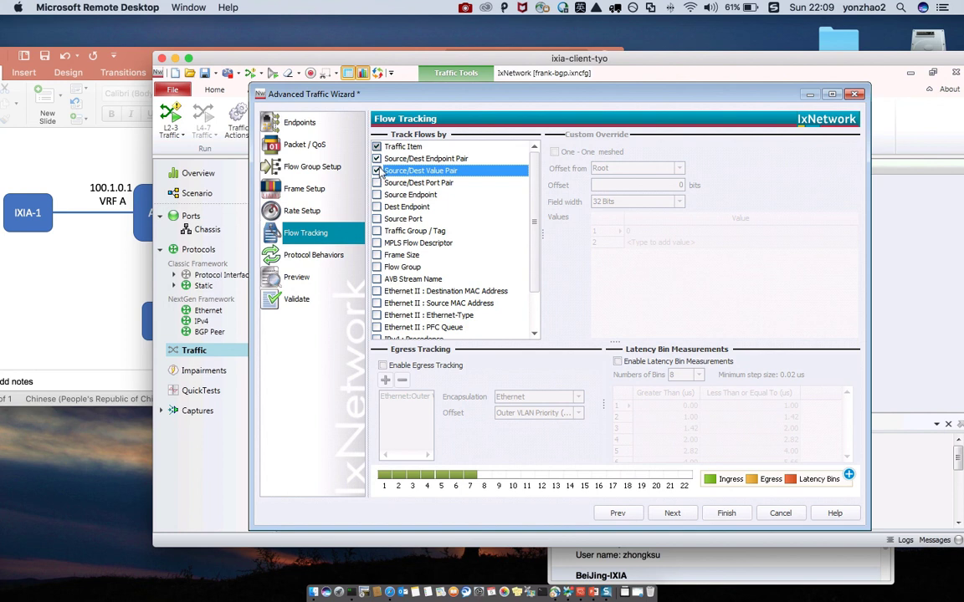
pyautogui.click(376, 158)
pyautogui.click(376, 171)
pyautogui.click(376, 182)
pyautogui.click(377, 171)
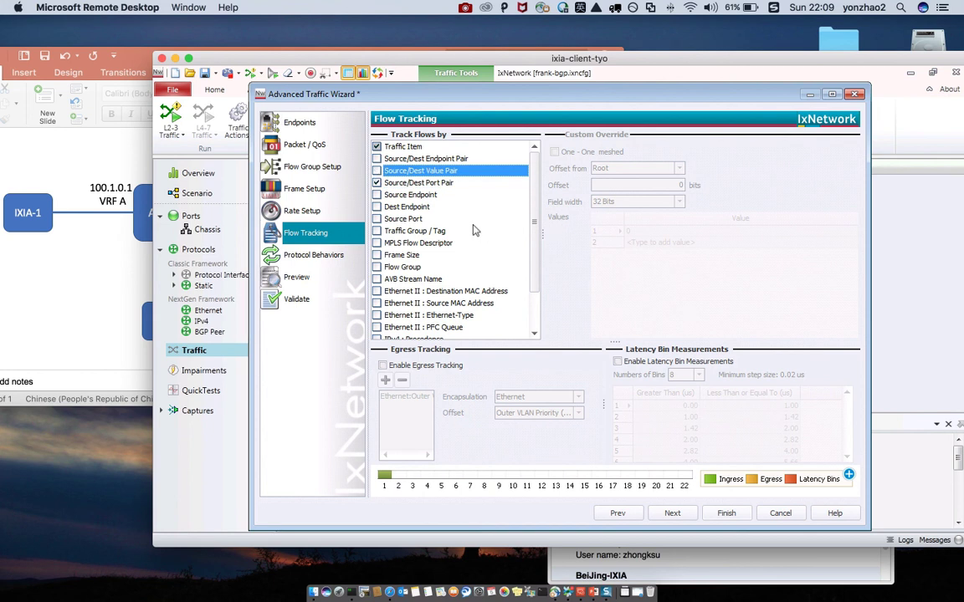
pyautogui.click(673, 512)
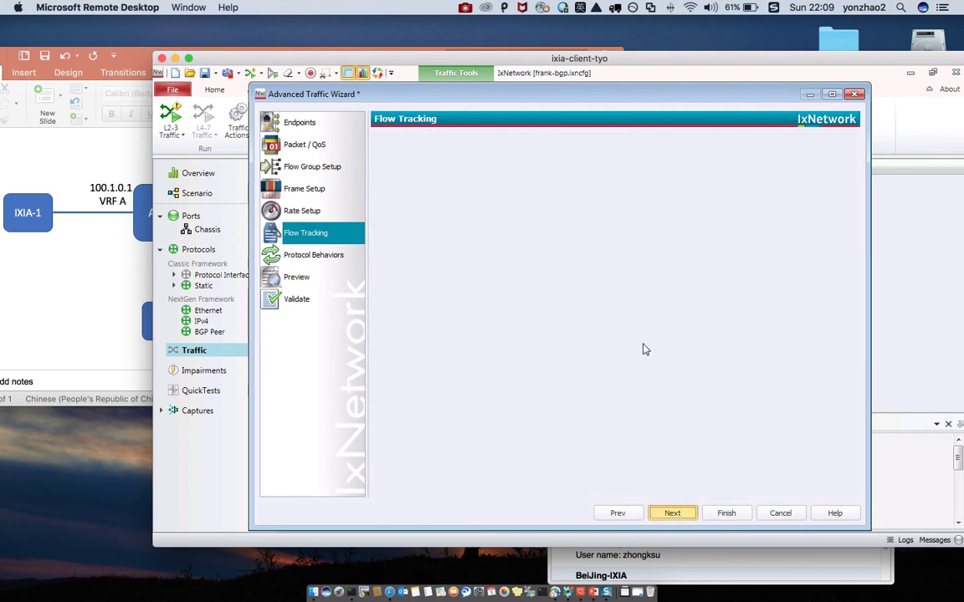
# - Generate the flow group preview for the current traffic item and examine the source and destination addresses of Flow Group 0001's packets
pyautogui.click(673, 513)
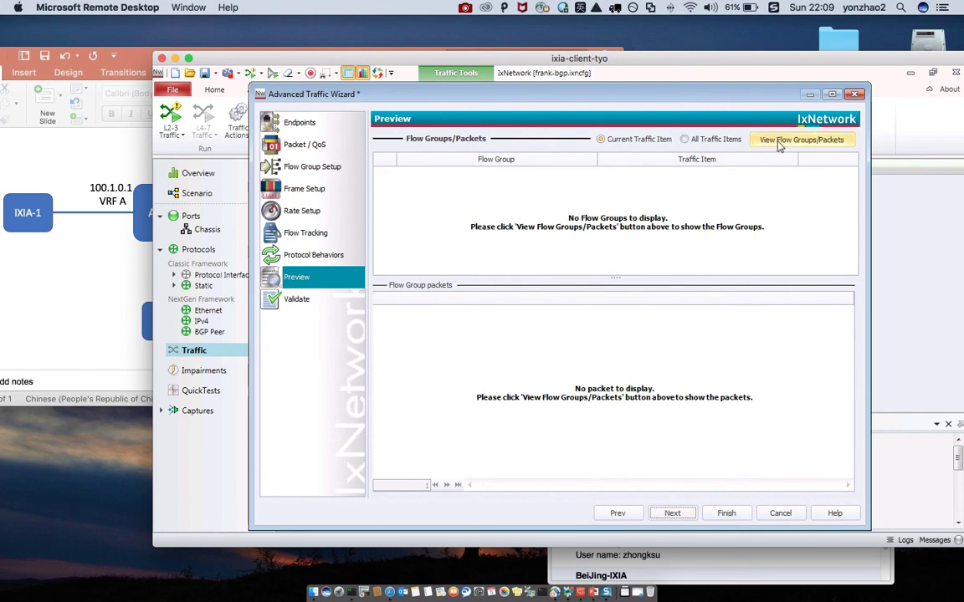
pyautogui.click(779, 142)
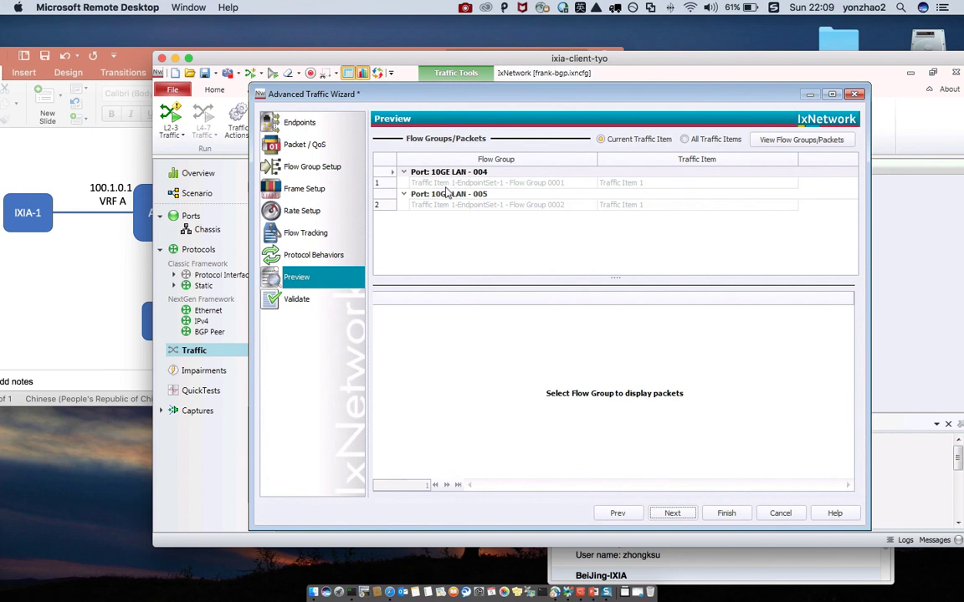
pyautogui.click(479, 182)
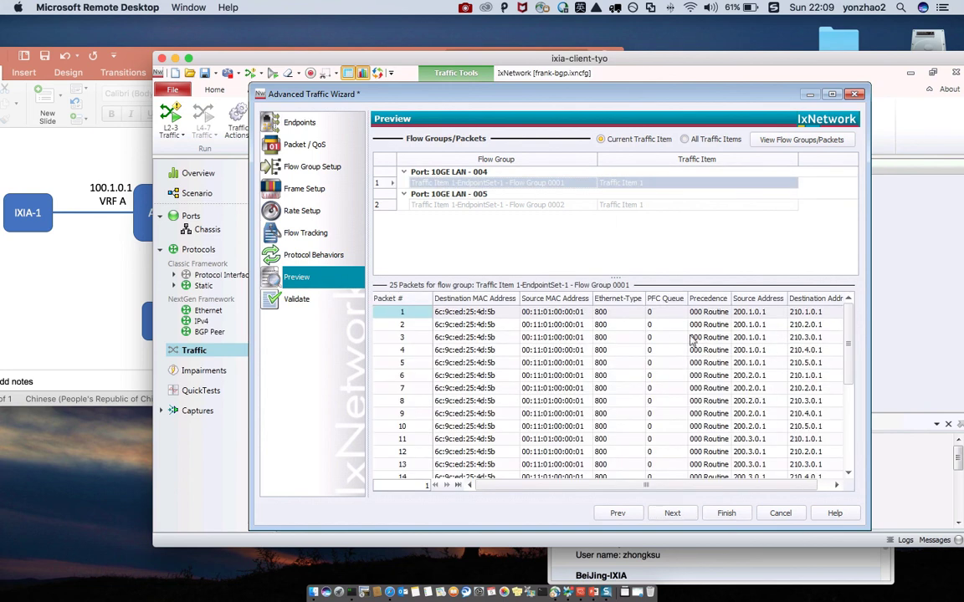
pyautogui.click(737, 315)
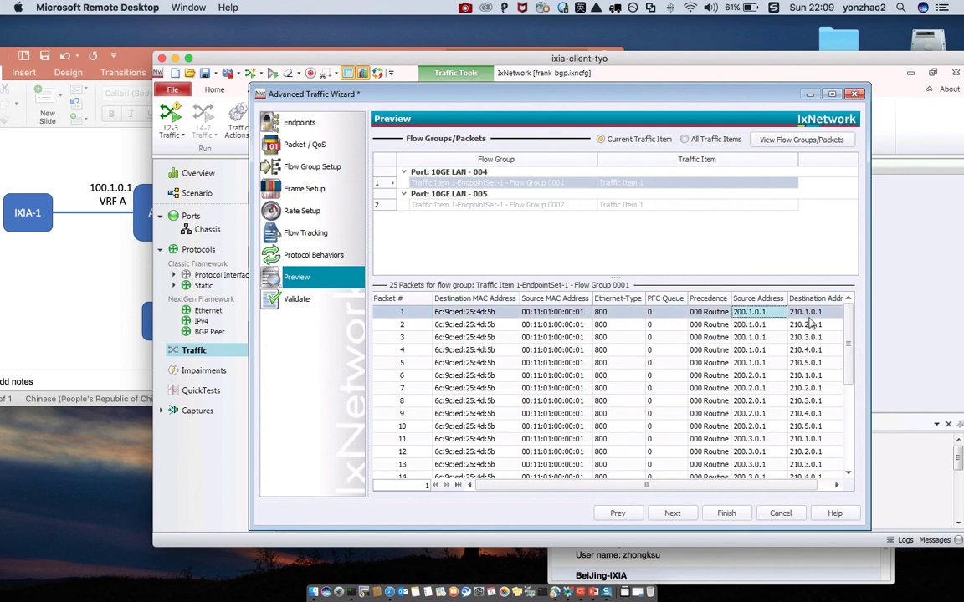
pyautogui.press('Right')
pyautogui.click(731, 314)
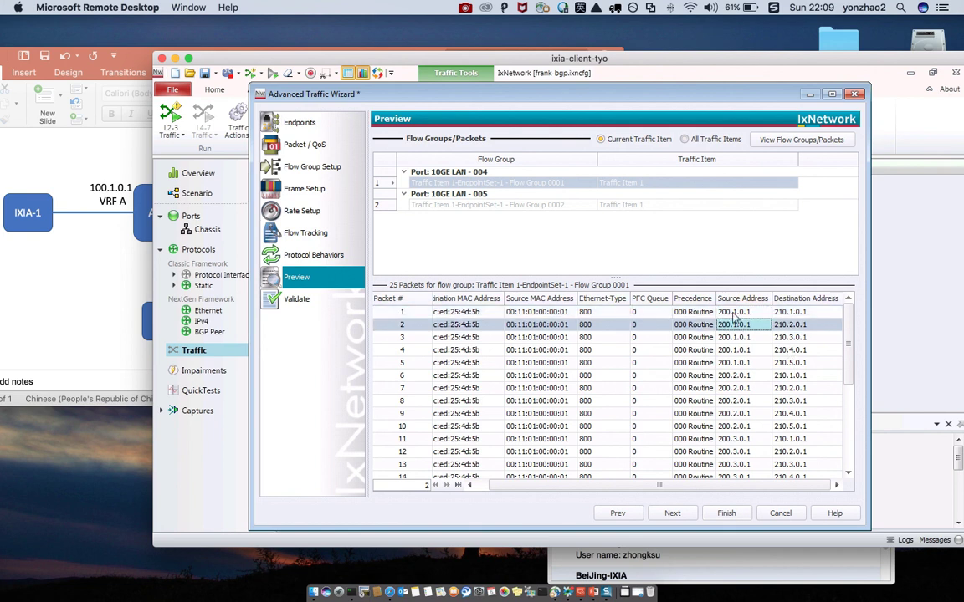
pyautogui.click(739, 362)
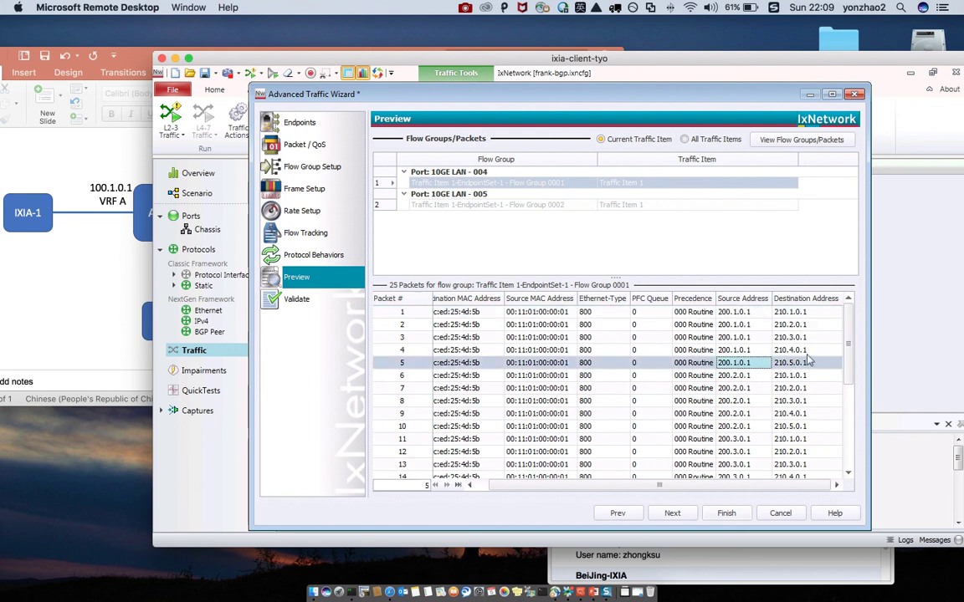
pyautogui.click(742, 378)
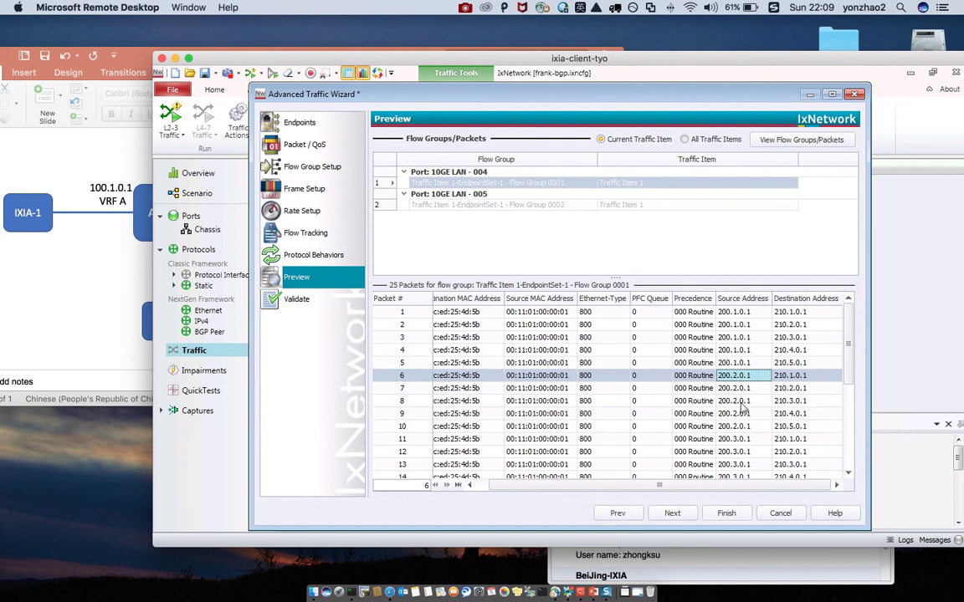
pyautogui.click(743, 403)
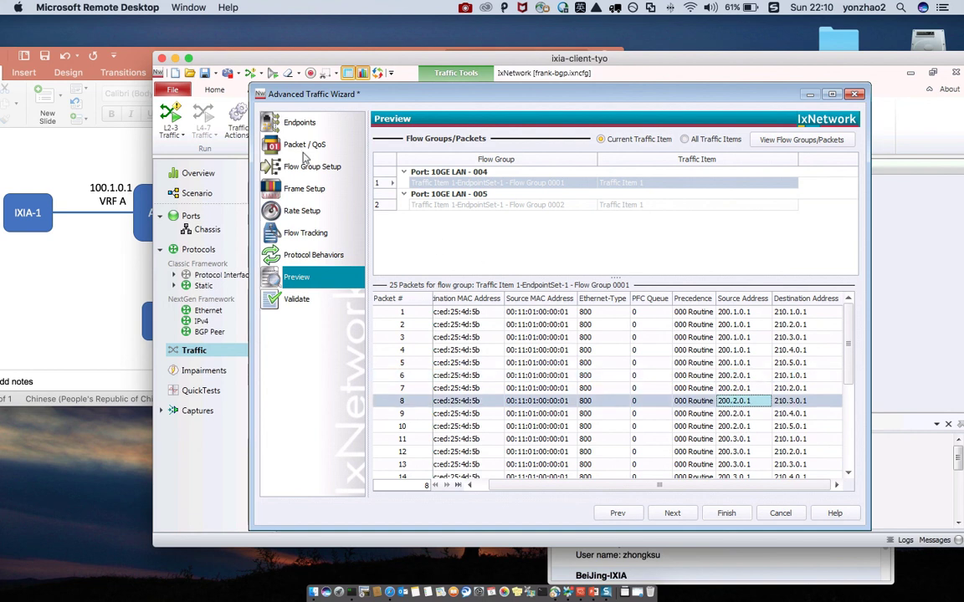
# - Review the endpoint mesh settings and examine the previewed packets of Flow Group 0002 on port 10GE LAN - 005
pyautogui.click(304, 146)
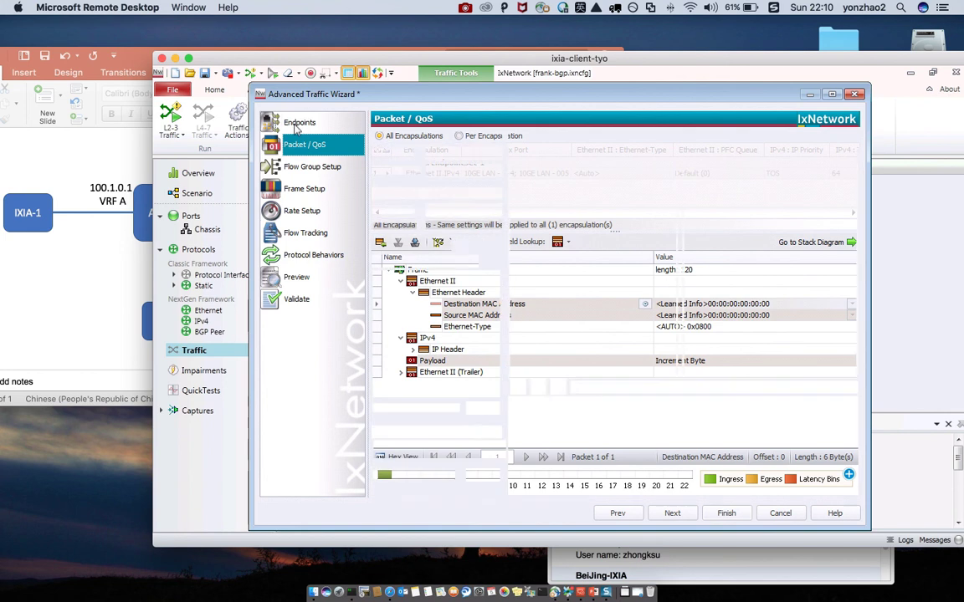
pyautogui.click(298, 123)
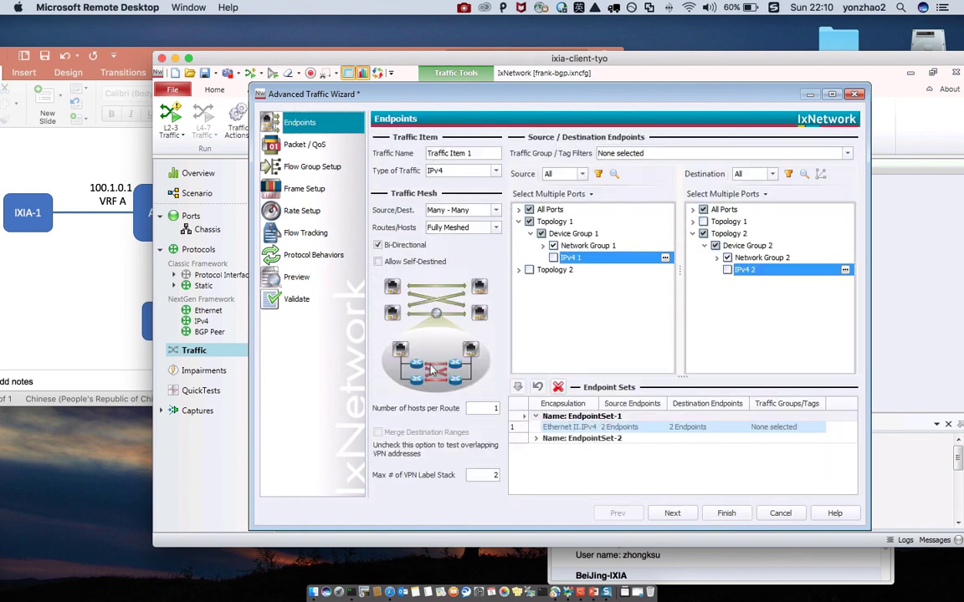
pyautogui.click(297, 278)
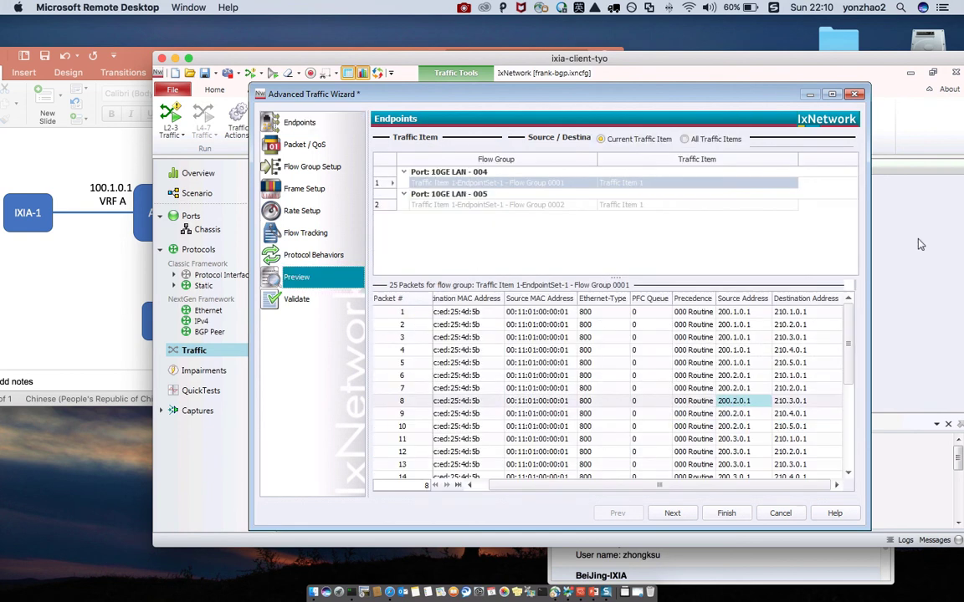
pyautogui.click(560, 206)
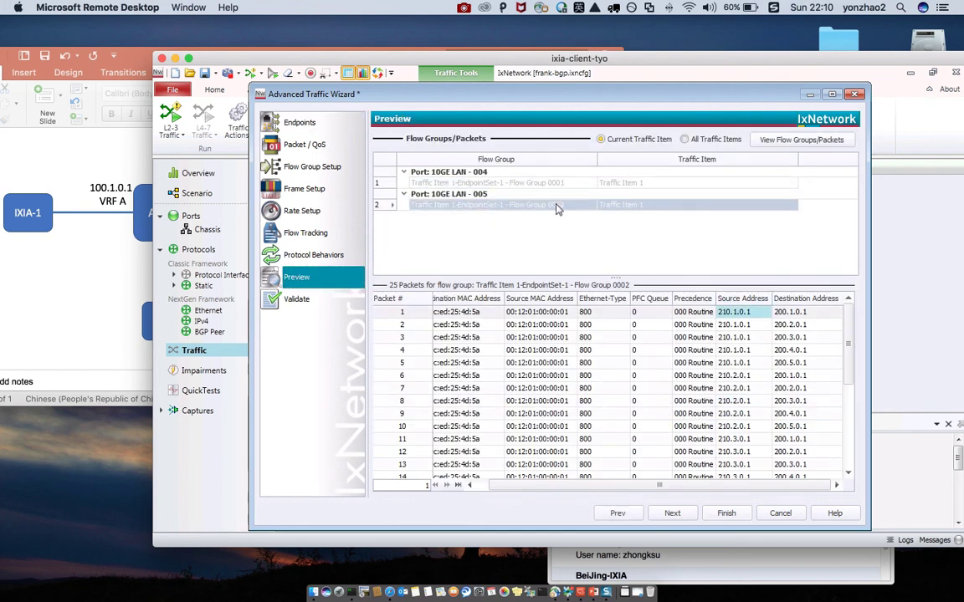
pyautogui.click(748, 339)
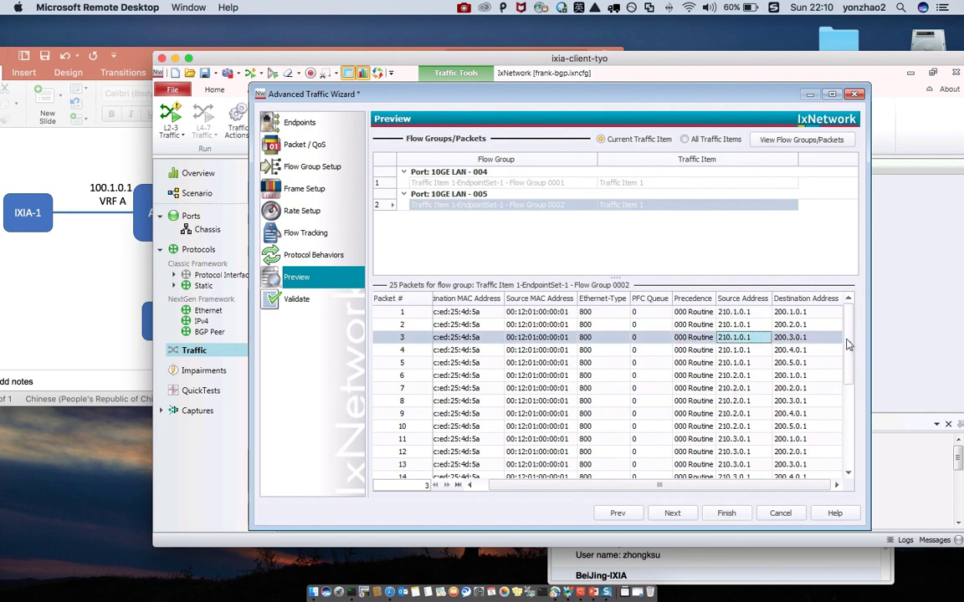
pyautogui.scroll(-4, 763, 351)
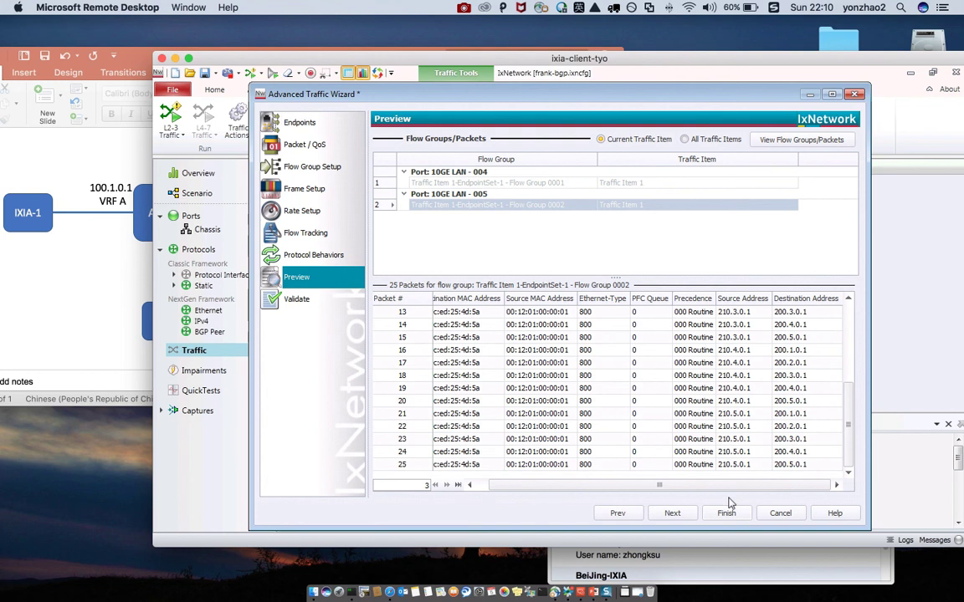
# - Validate the current traffic item's resources and finish the Advanced Traffic Wizard
pyautogui.click(673, 513)
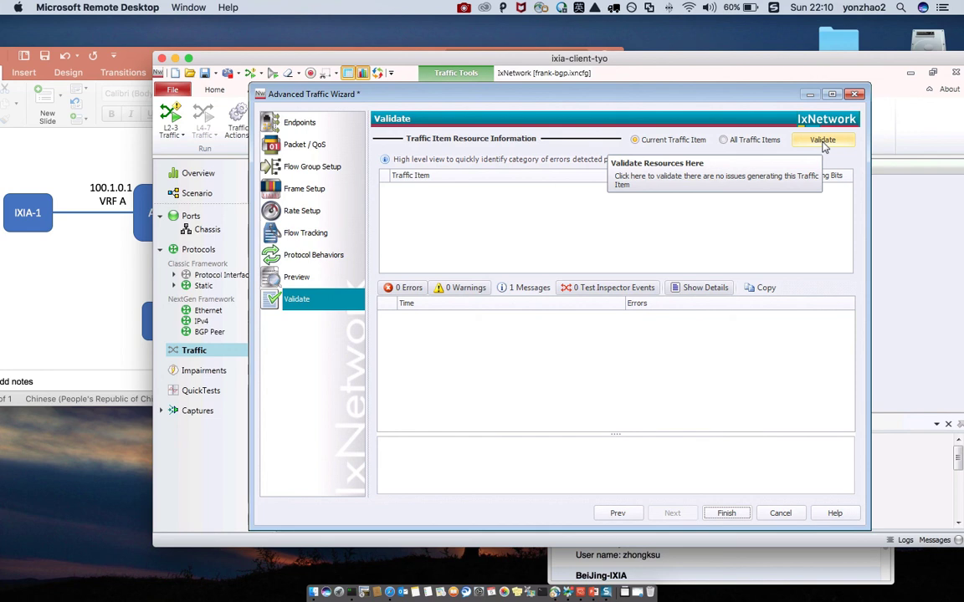
pyautogui.click(823, 144)
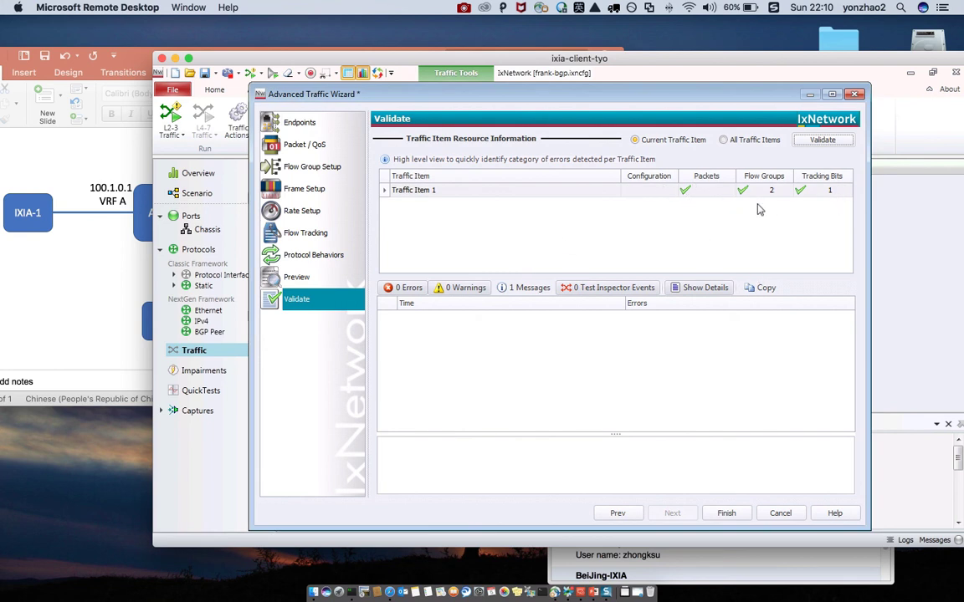
pyautogui.click(726, 513)
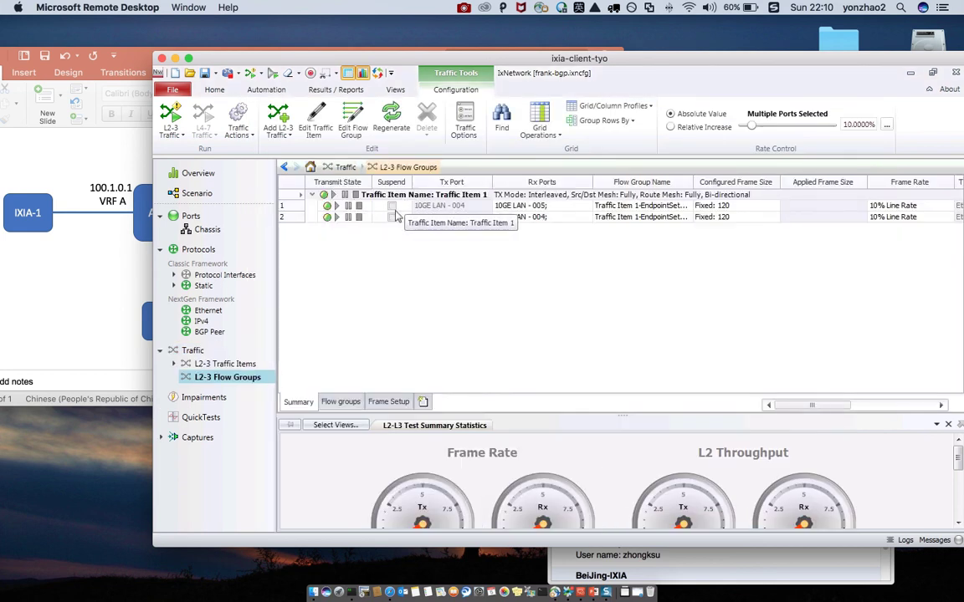
# - Show Traffic Item 1 in the L2-3 Traffic Items list and apply the L2-3 traffic to the ports
pyautogui.click(184, 351)
pyautogui.click(216, 367)
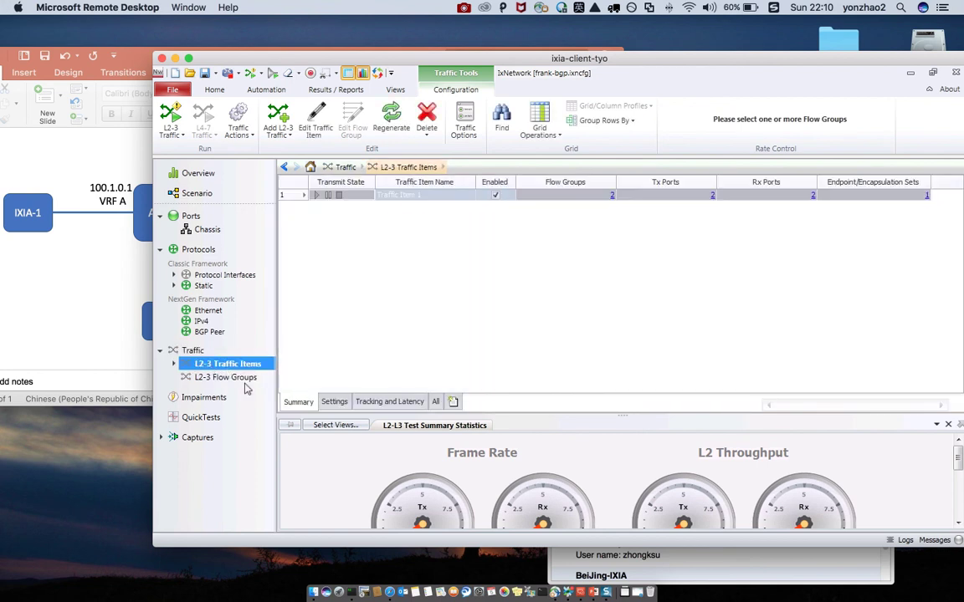
pyautogui.click(174, 366)
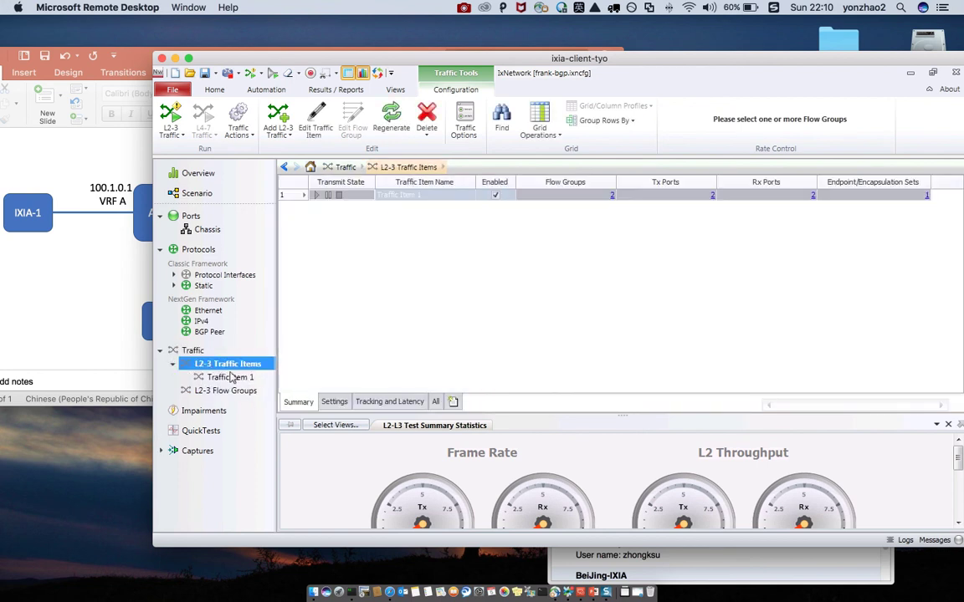
pyautogui.click(424, 194)
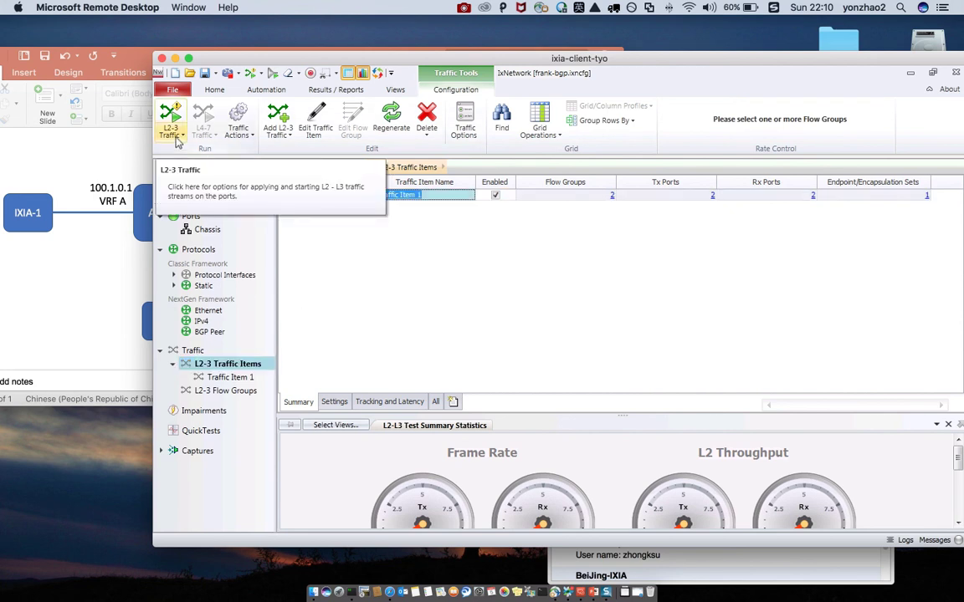
pyautogui.click(176, 140)
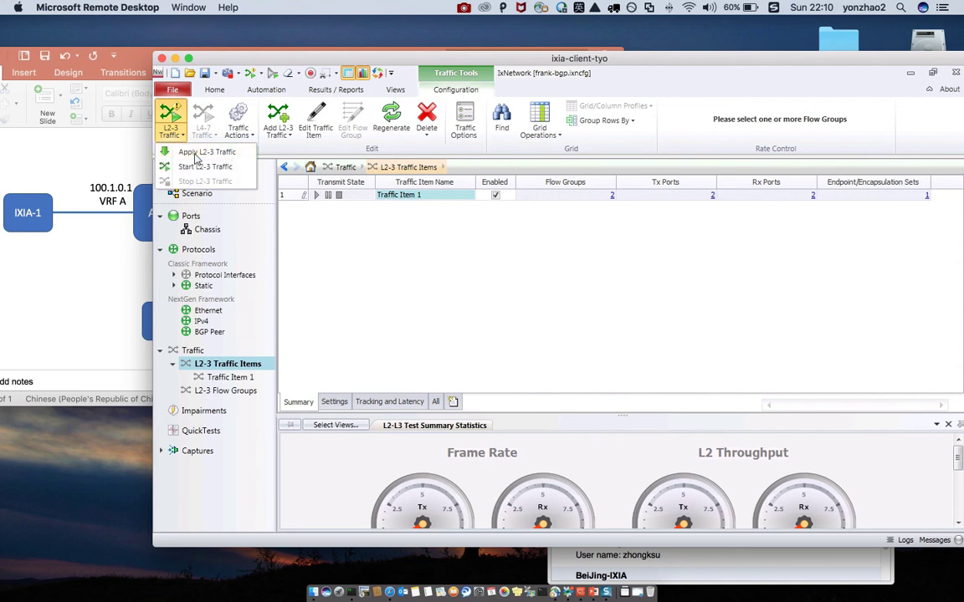
pyautogui.click(197, 153)
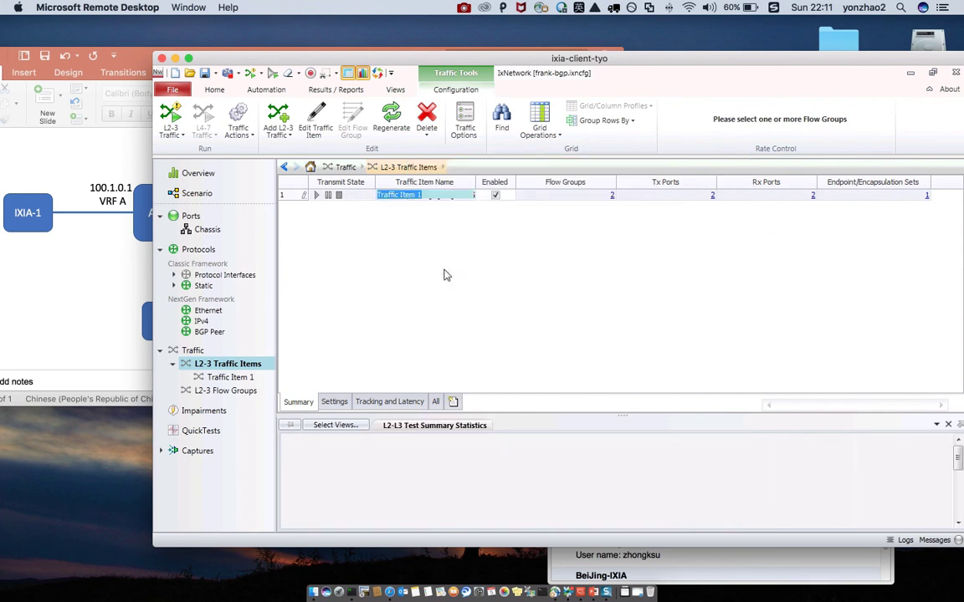
# - Start transmitting Traffic Item 1 from the L2-3 Traffic Items list
pyautogui.click(431, 197)
pyautogui.click(431, 196)
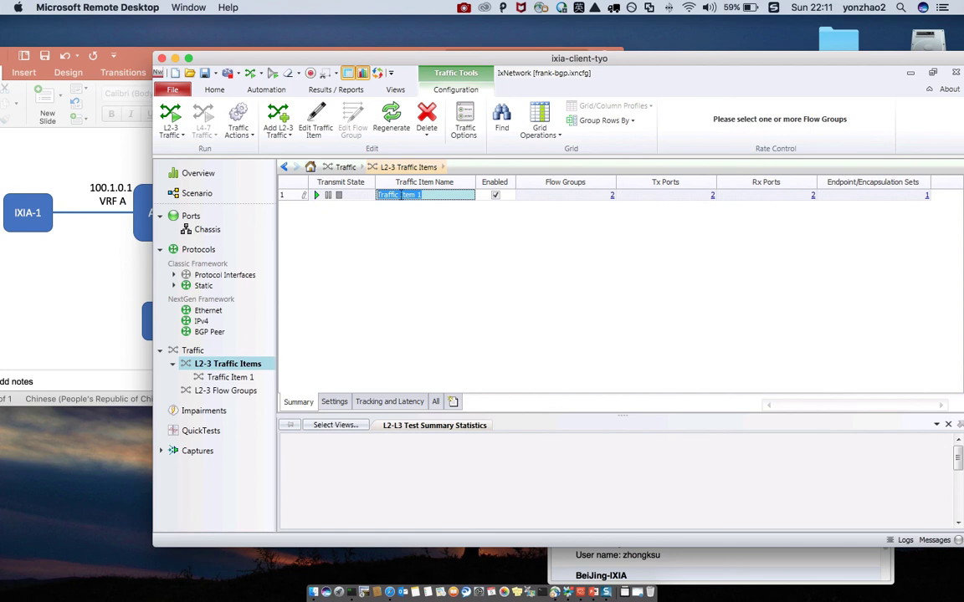
pyautogui.click(358, 197)
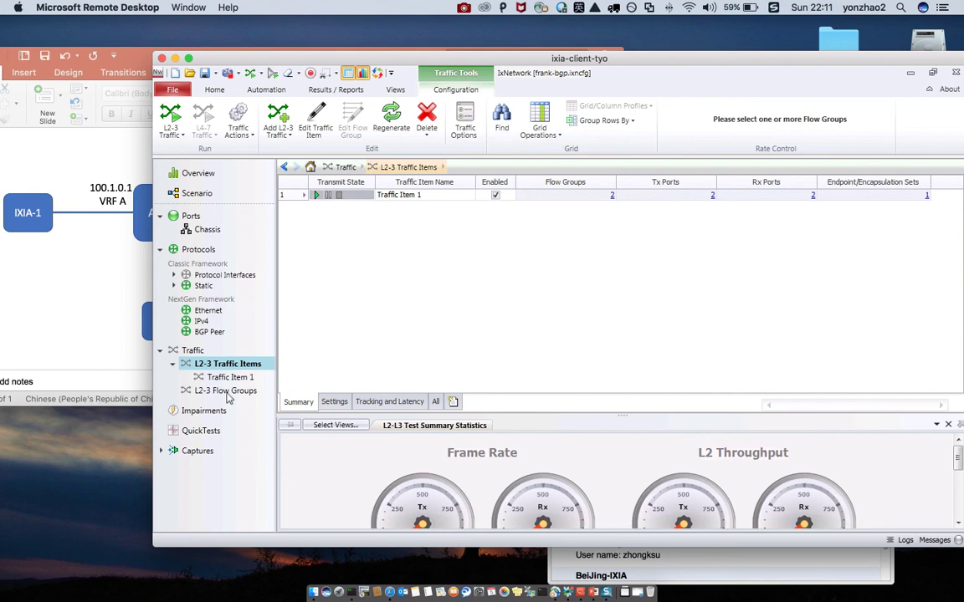
pyautogui.click(318, 198)
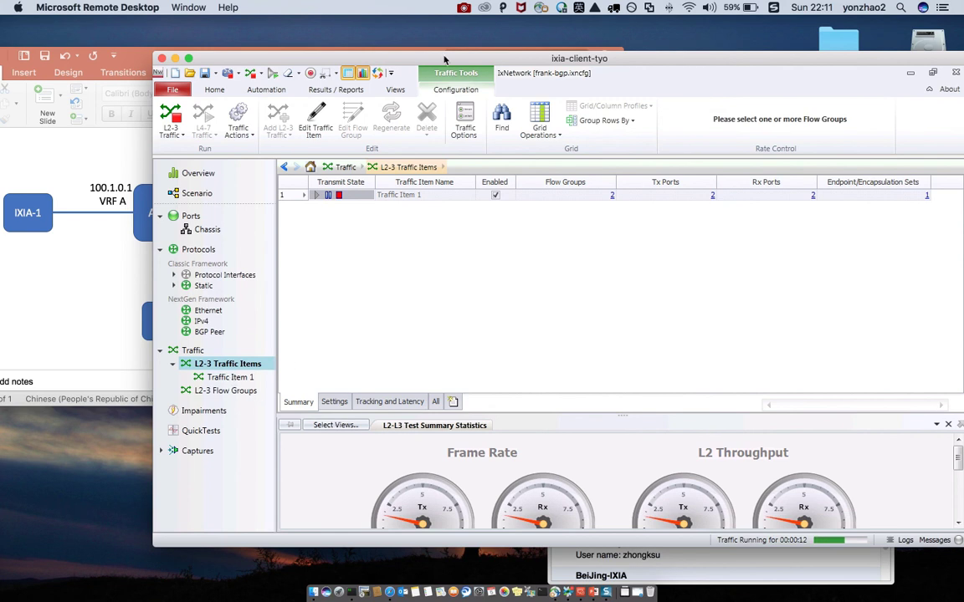
# - Examine Traffic Item 1's flow group Tx and Rx ports, and enlarge the L2-L3 Test Summary Statistics to read them
pyautogui.moveTo(486, 59); pyautogui.dragTo(462, 33)
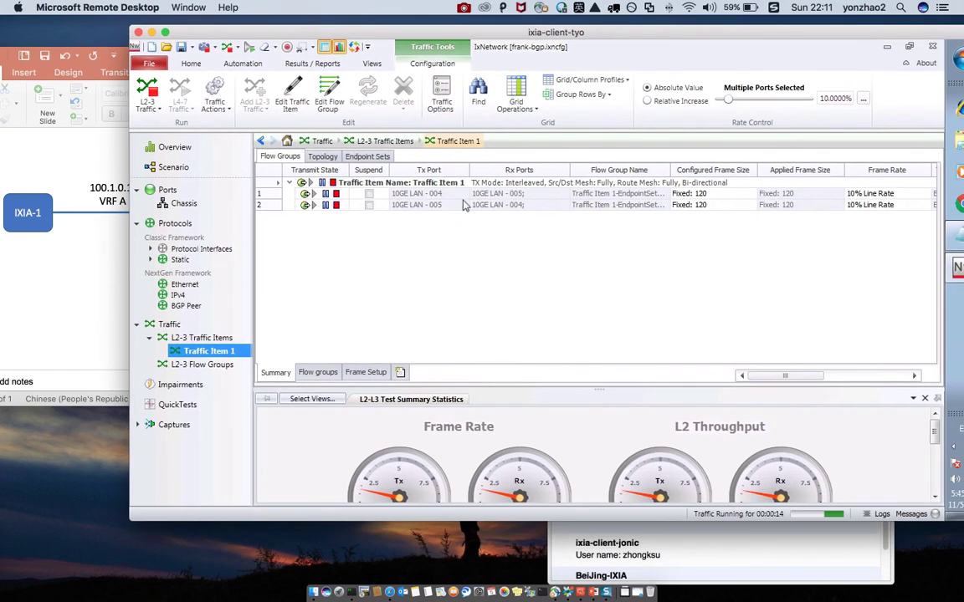
pyautogui.click(434, 193)
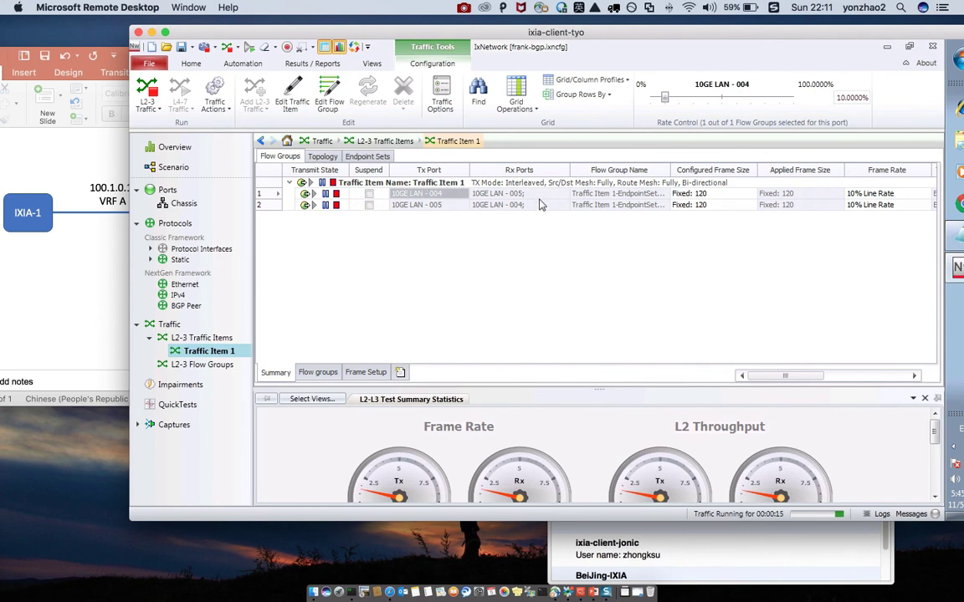
pyautogui.click(538, 194)
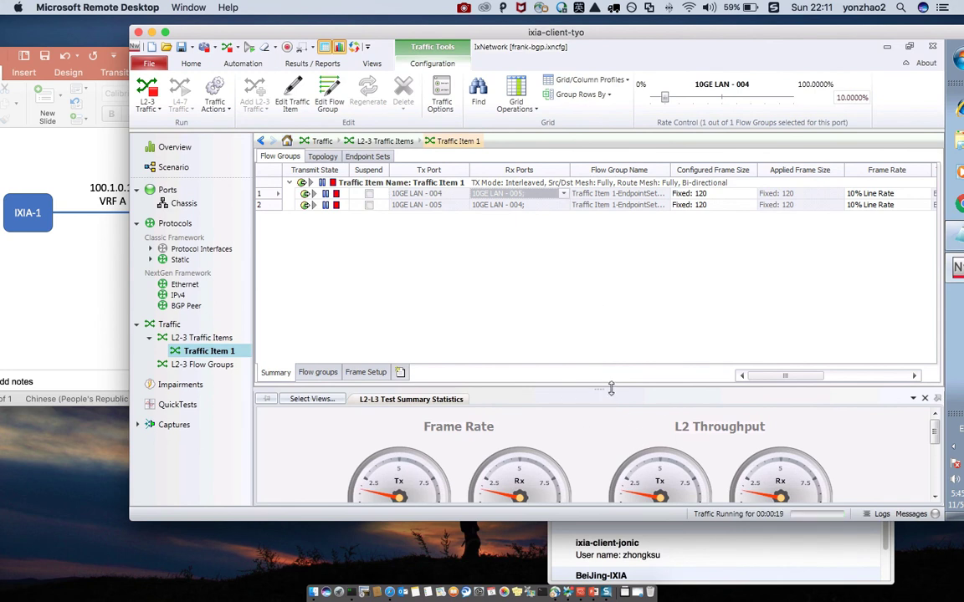
pyautogui.moveTo(600, 392); pyautogui.dragTo(596, 302)
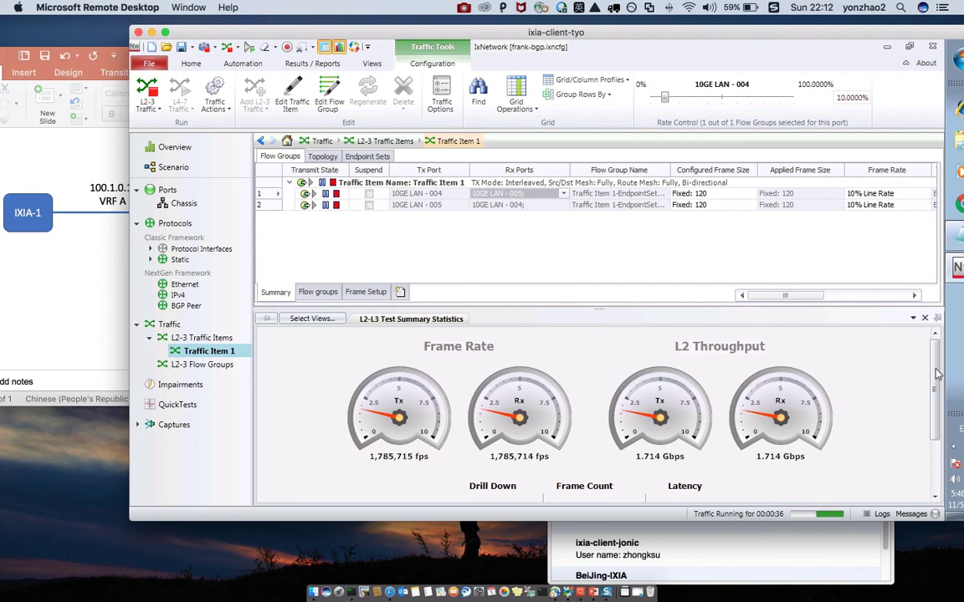
pyautogui.moveTo(937, 374); pyautogui.dragTo(939, 439)
# - Switch to the iTerm2 router session, show interface Bundle-Ether11, and examine its 30-second input and output rates
pyautogui.click(328, 559)
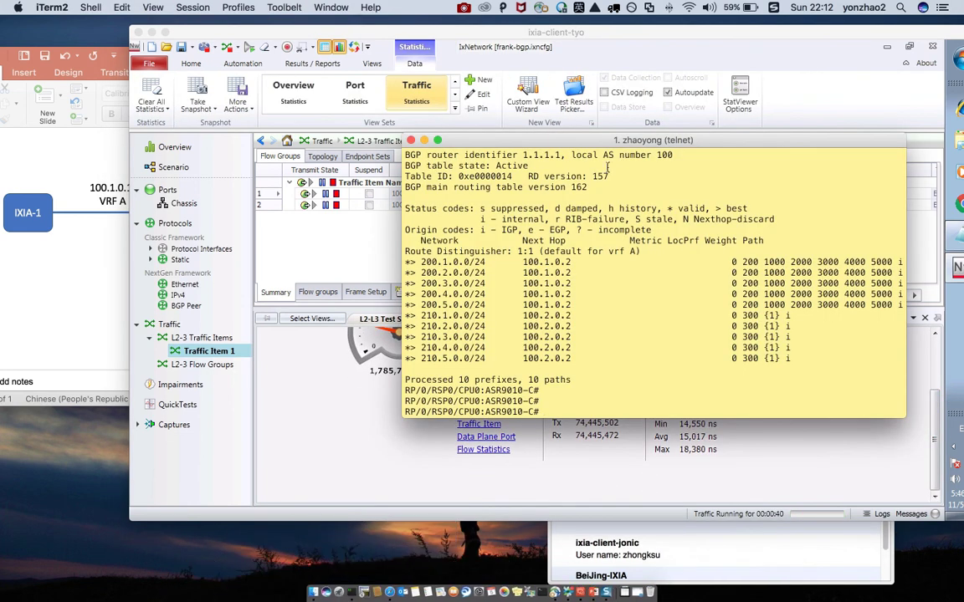
pyautogui.press('Return')
pyautogui.press('Return')
pyautogui.press('Return')
pyautogui.press('Return')
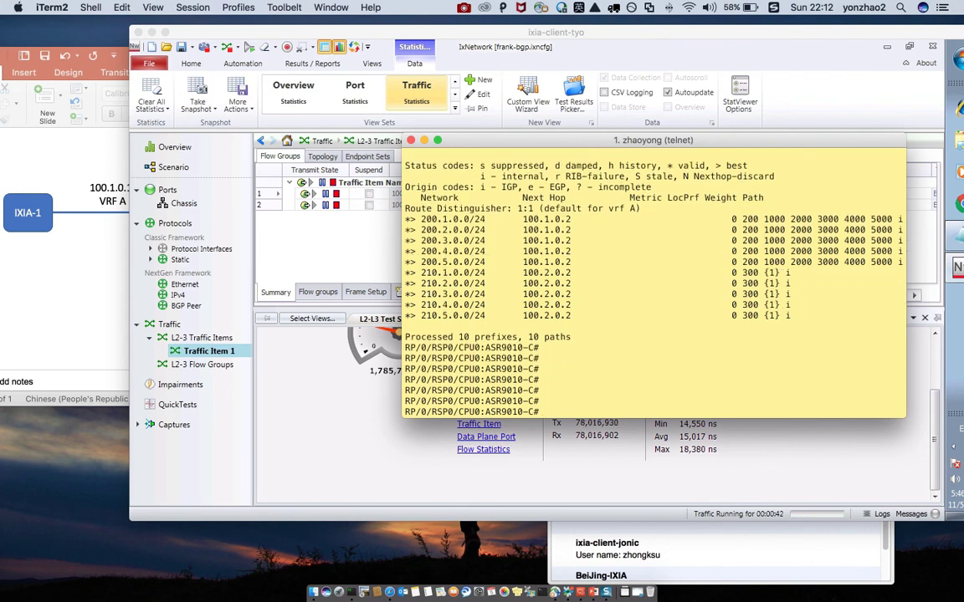
pyautogui.moveTo(612, 137); pyautogui.dragTo(532, 197)
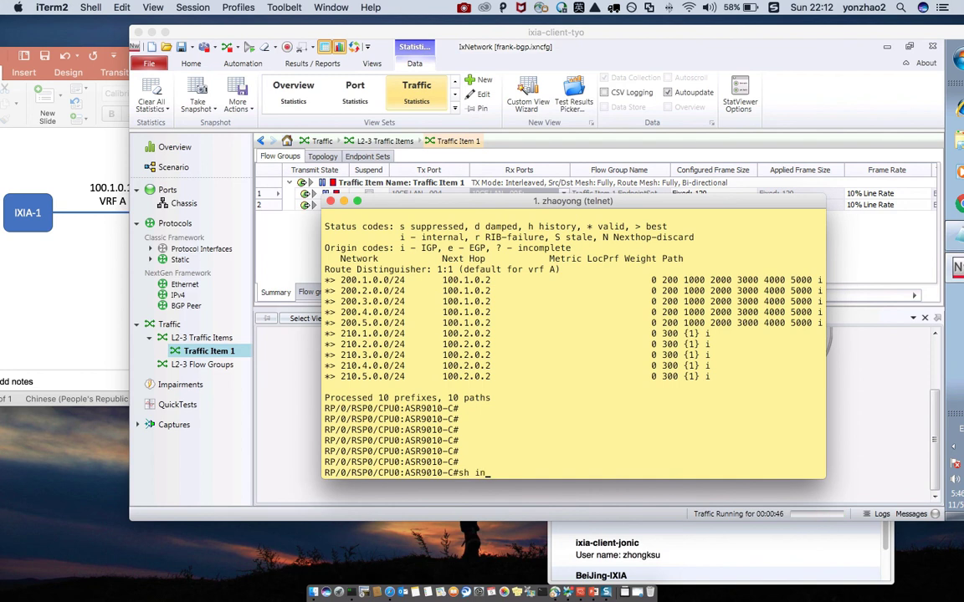
pyautogui.write('sh int bu')
pyautogui.press('Tab')
pyautogui.write('11')
pyautogui.press('Return')
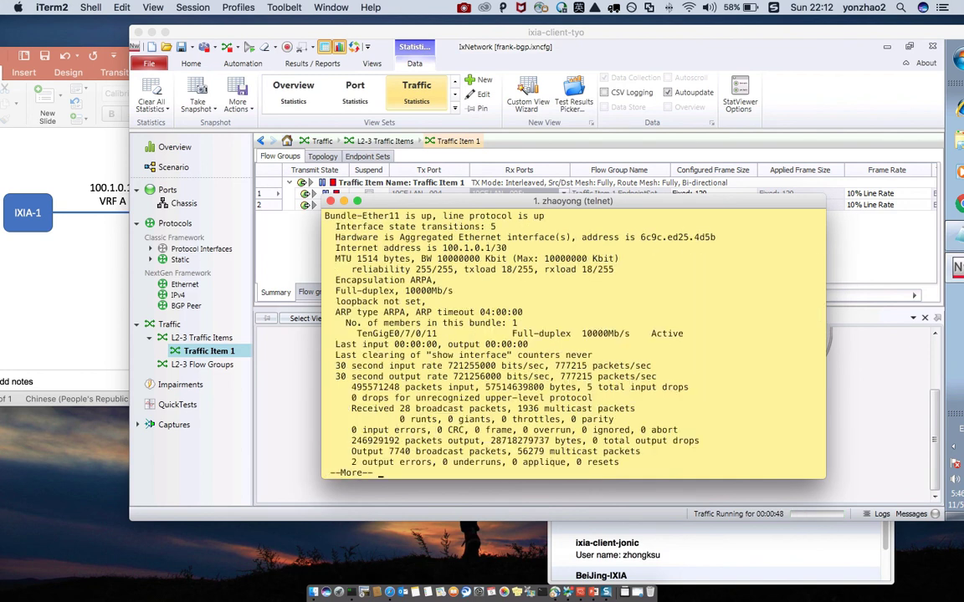
pyautogui.press('space')
pyautogui.moveTo(321, 325); pyautogui.dragTo(585, 327)
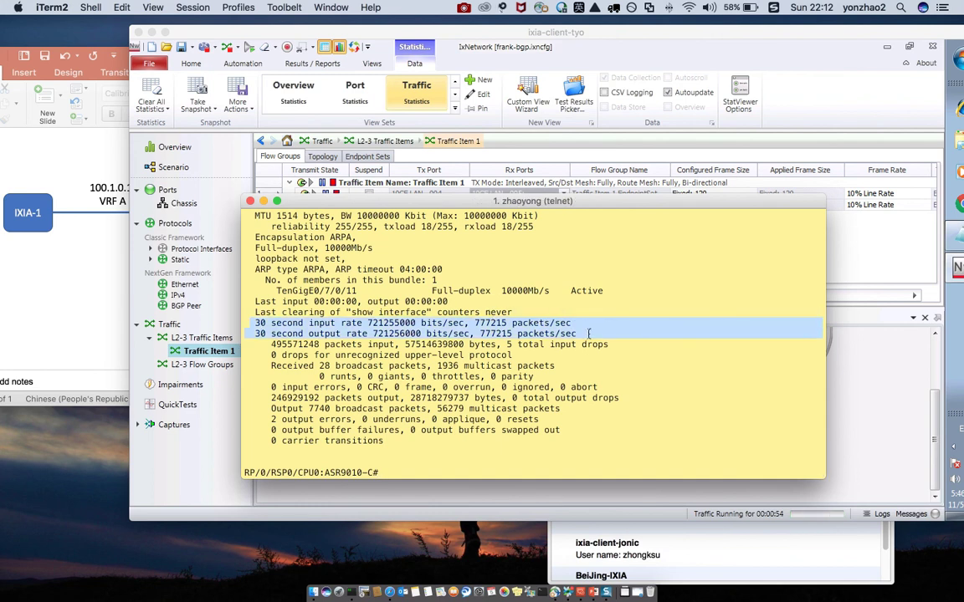
pyautogui.click(588, 334)
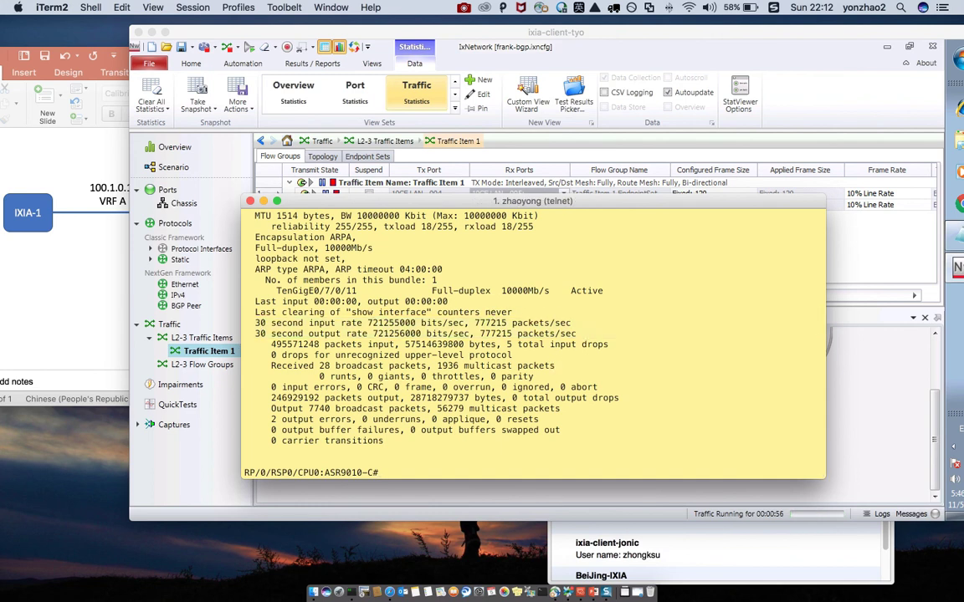
# - Show interface Bundle-Ether12 on the router and examine its 30-second input and output rates
pyautogui.press('Return')
pyautogui.press('Up')
pyautogui.write('2')
pyautogui.press('Return')
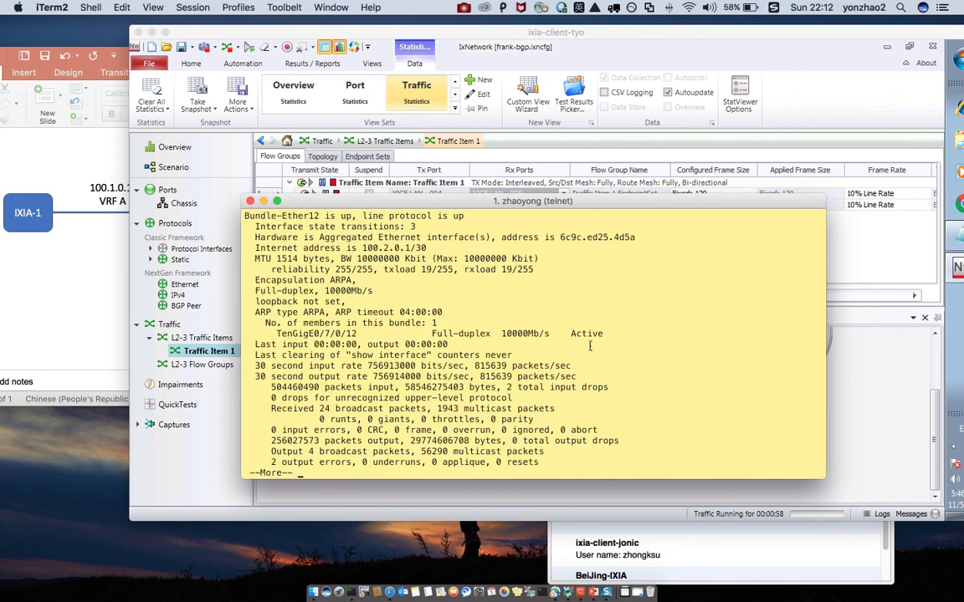
pyautogui.moveTo(250, 365); pyautogui.dragTo(618, 379)
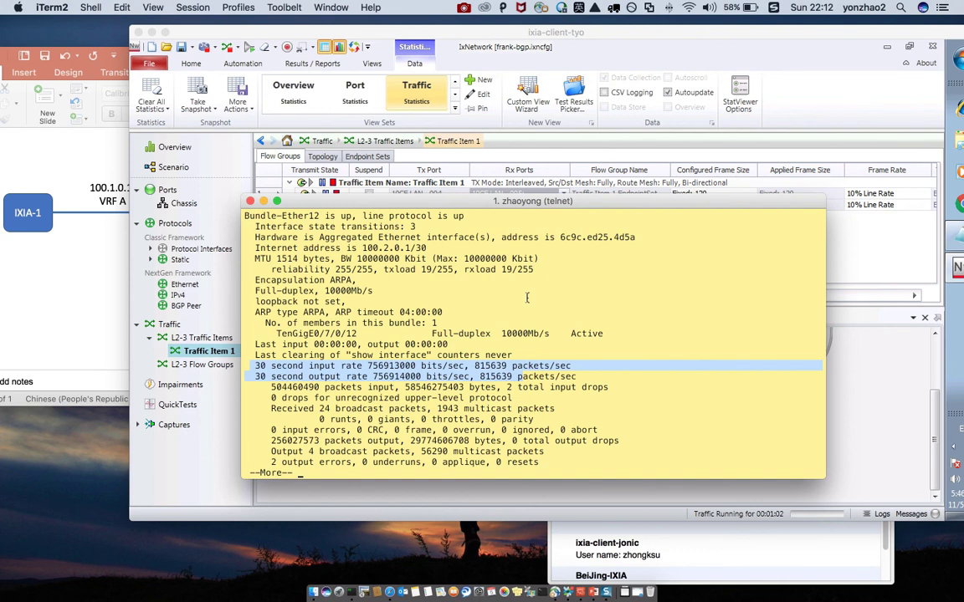
pyautogui.click(466, 8)
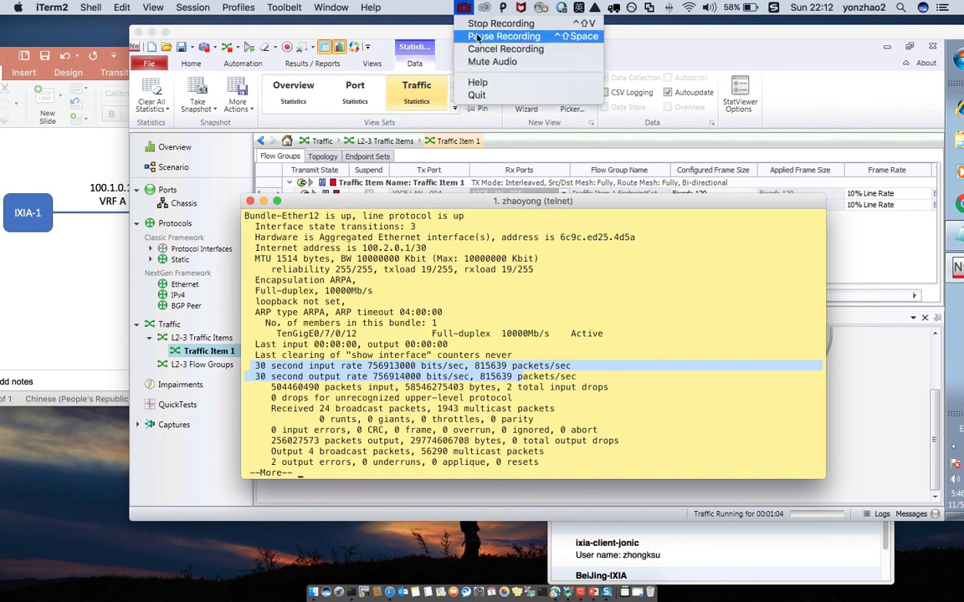